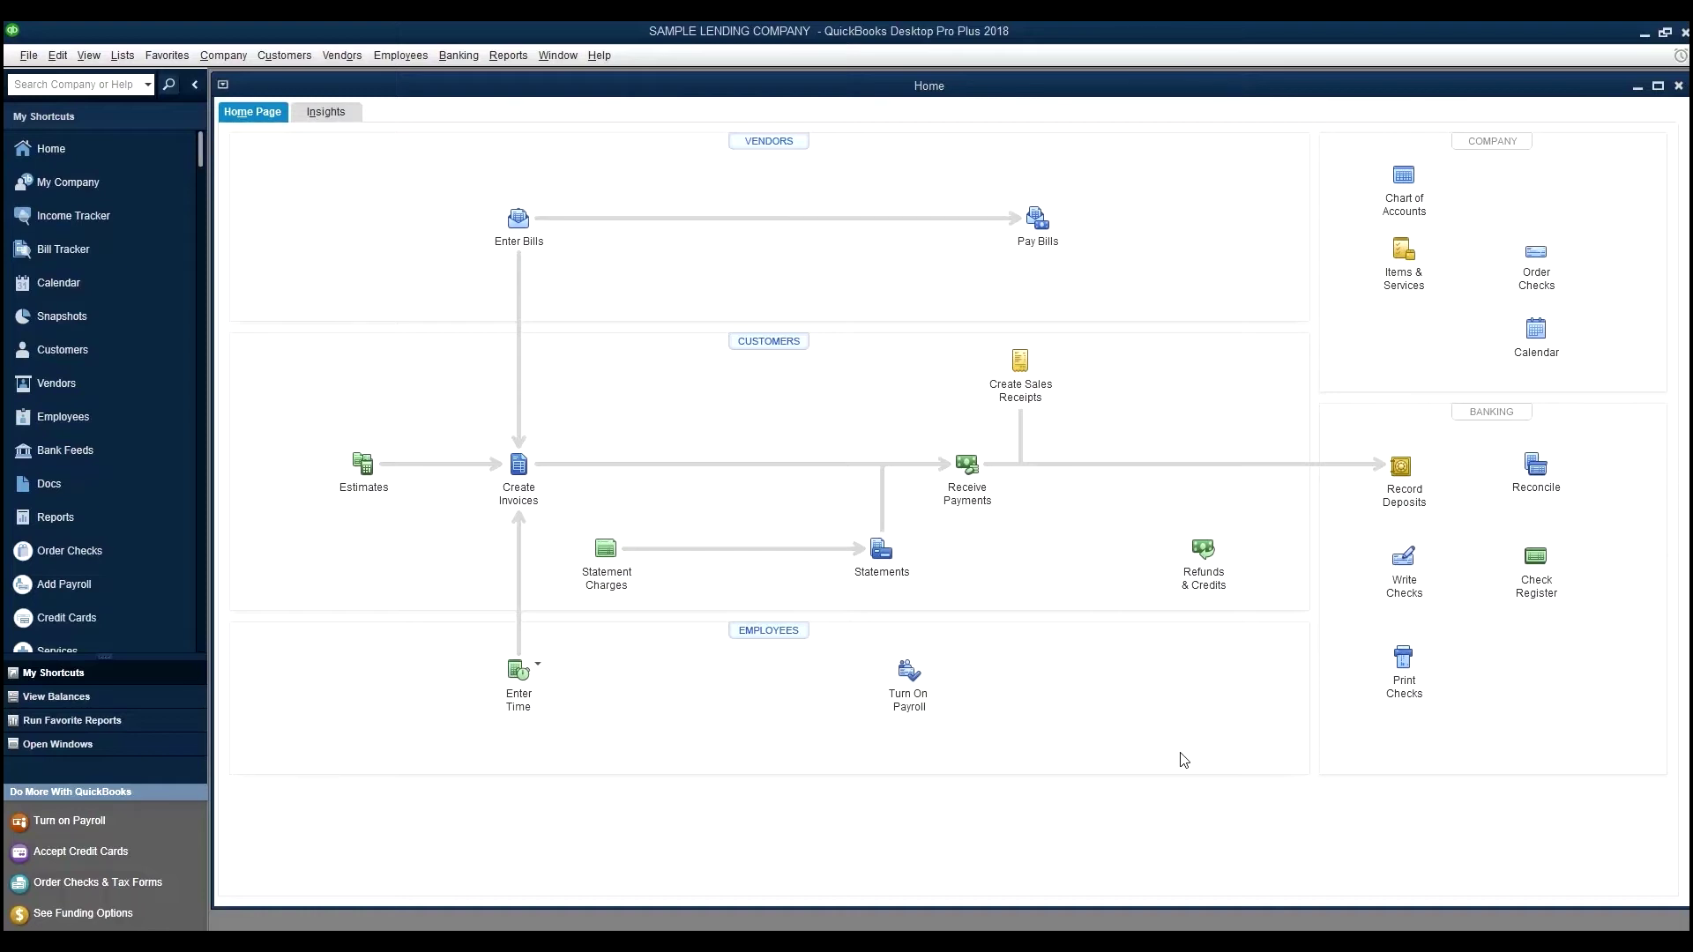
Step: Review the AutoPal Store's QuickBooks Live product ($795 signup, $89 monthly), then return to Loan Manager
left_click(802, 943)
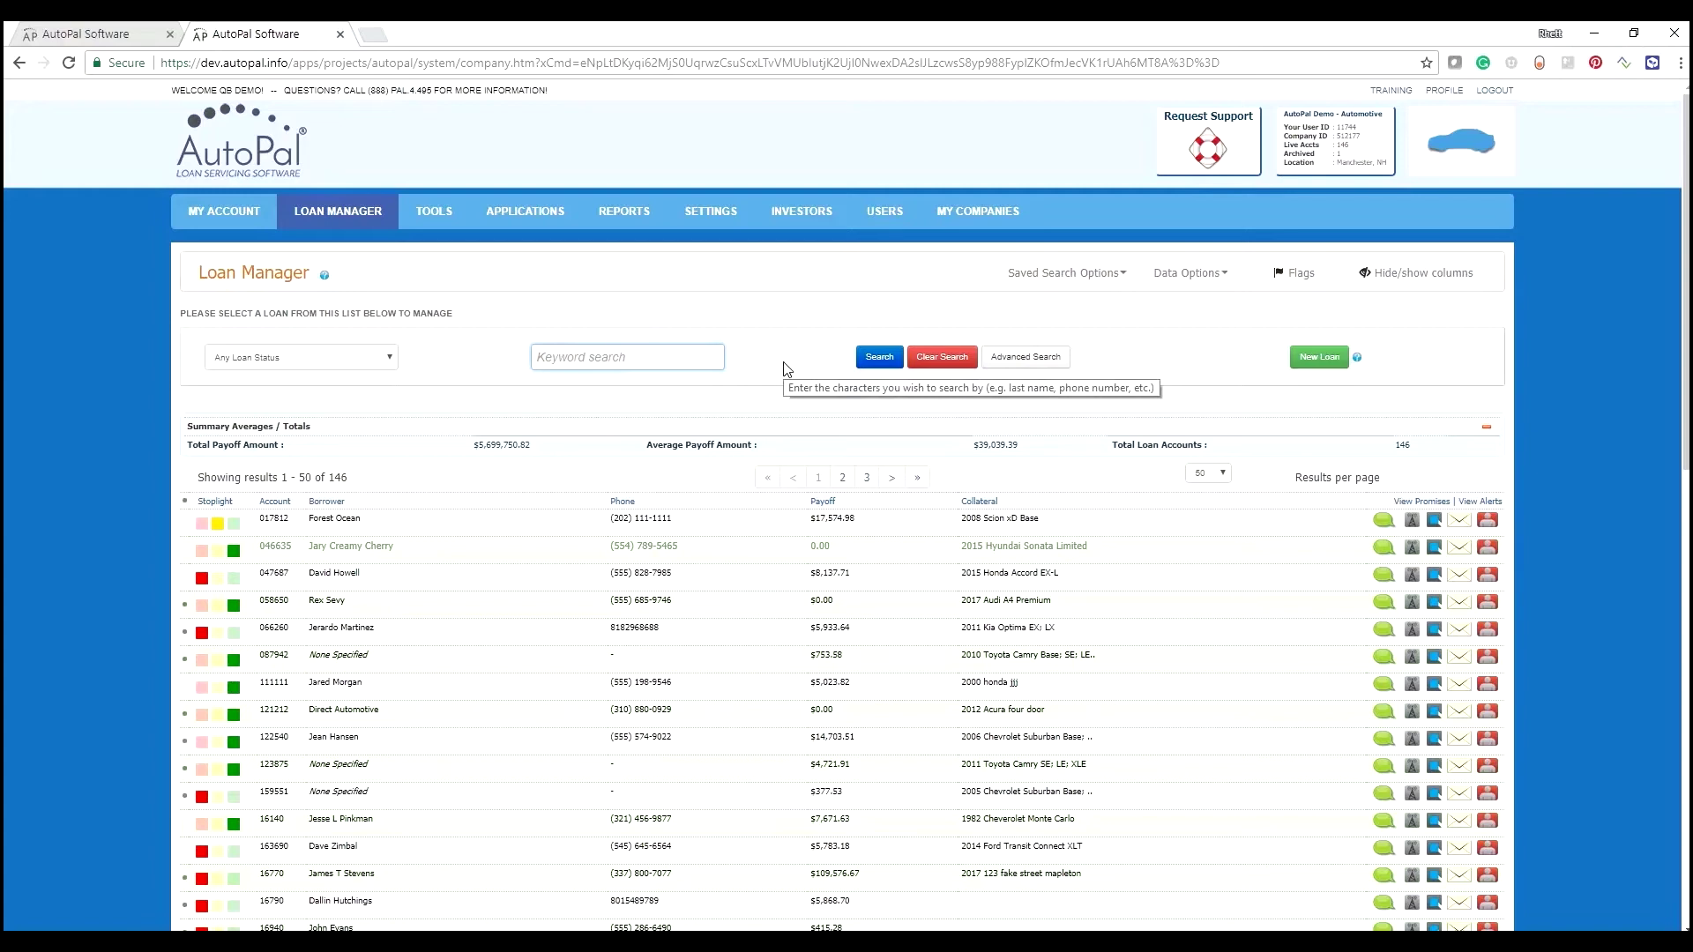
left_click(226, 211)
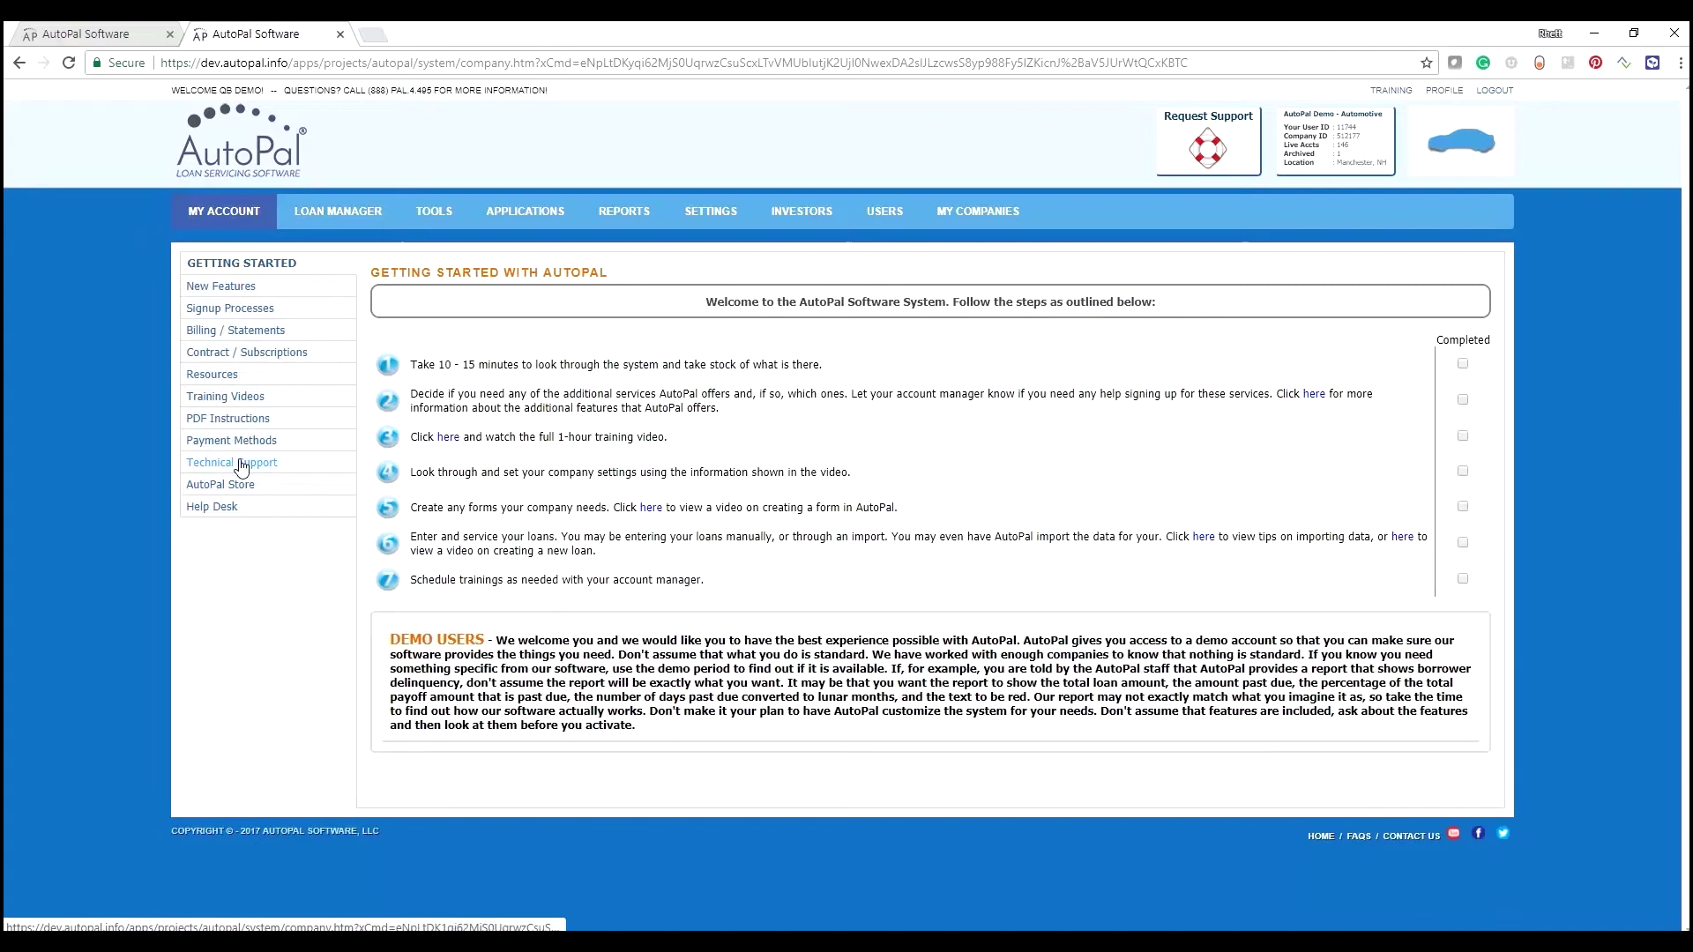
left_click(241, 485)
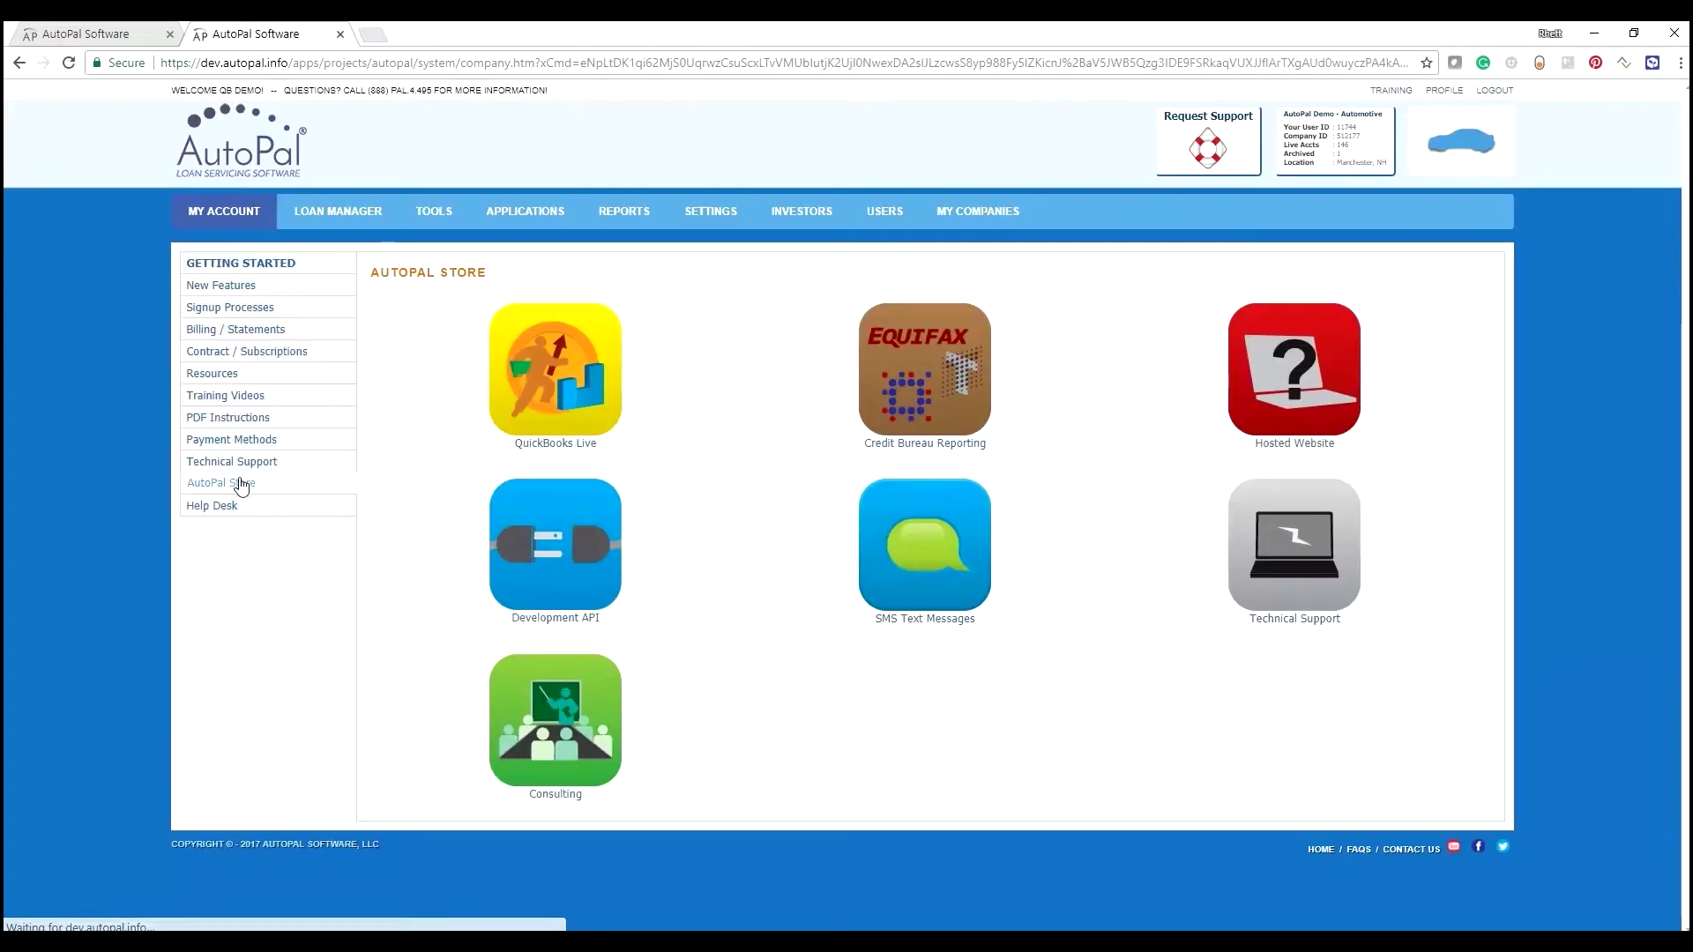
left_click(597, 384)
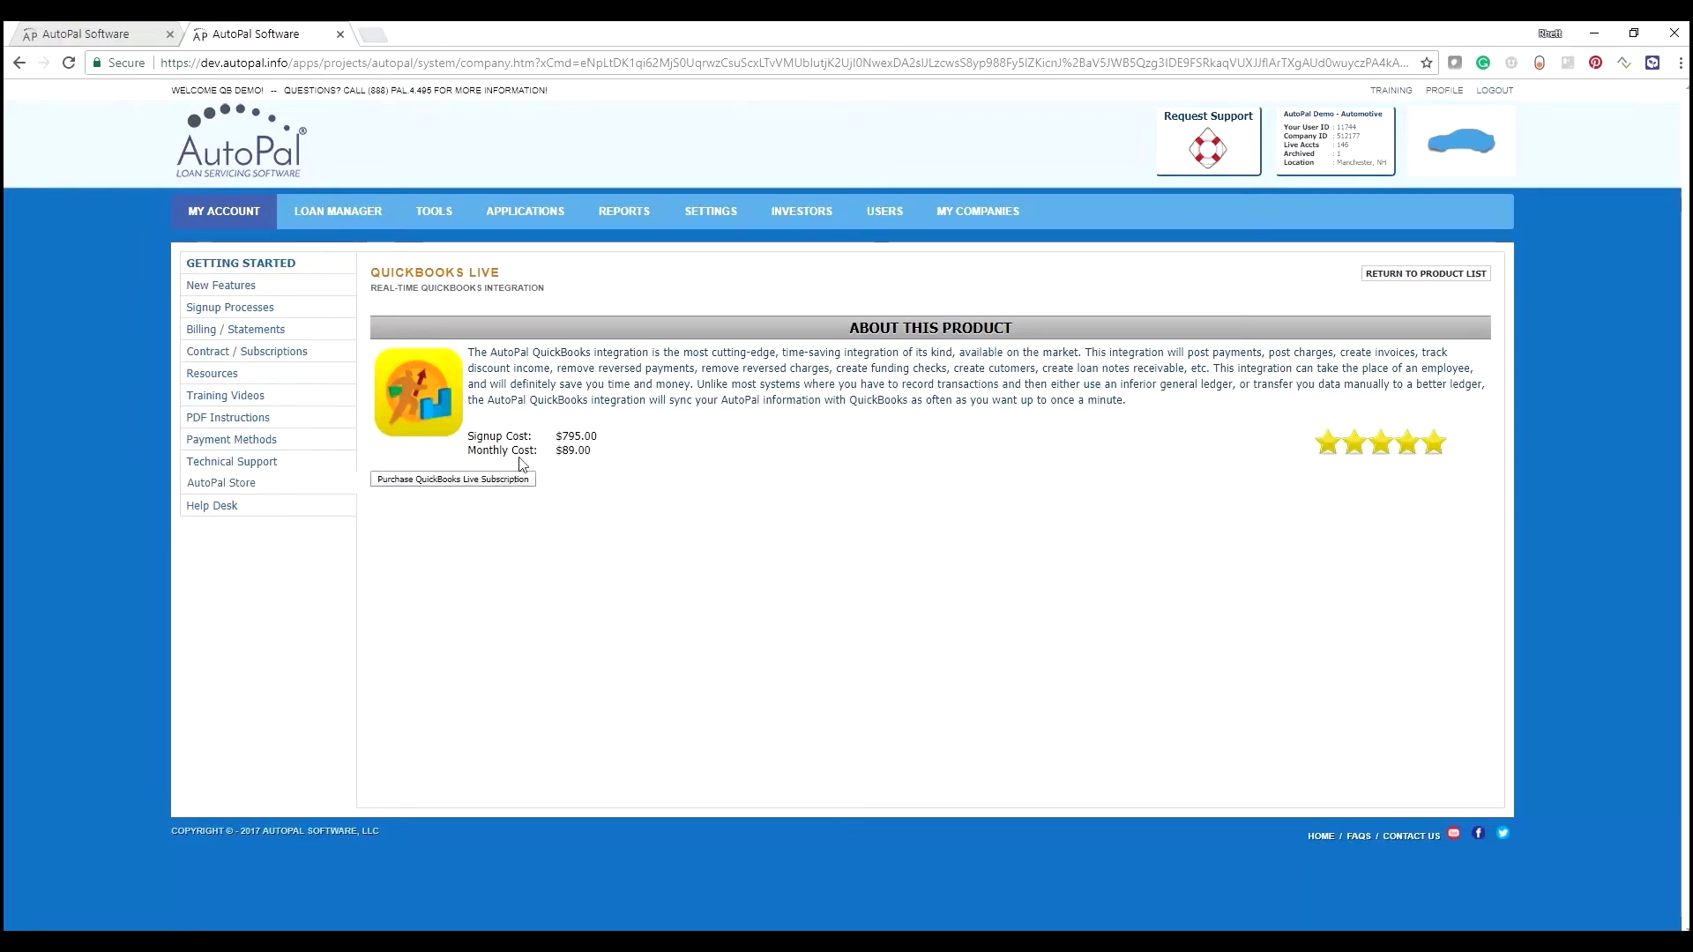
left_click(340, 213)
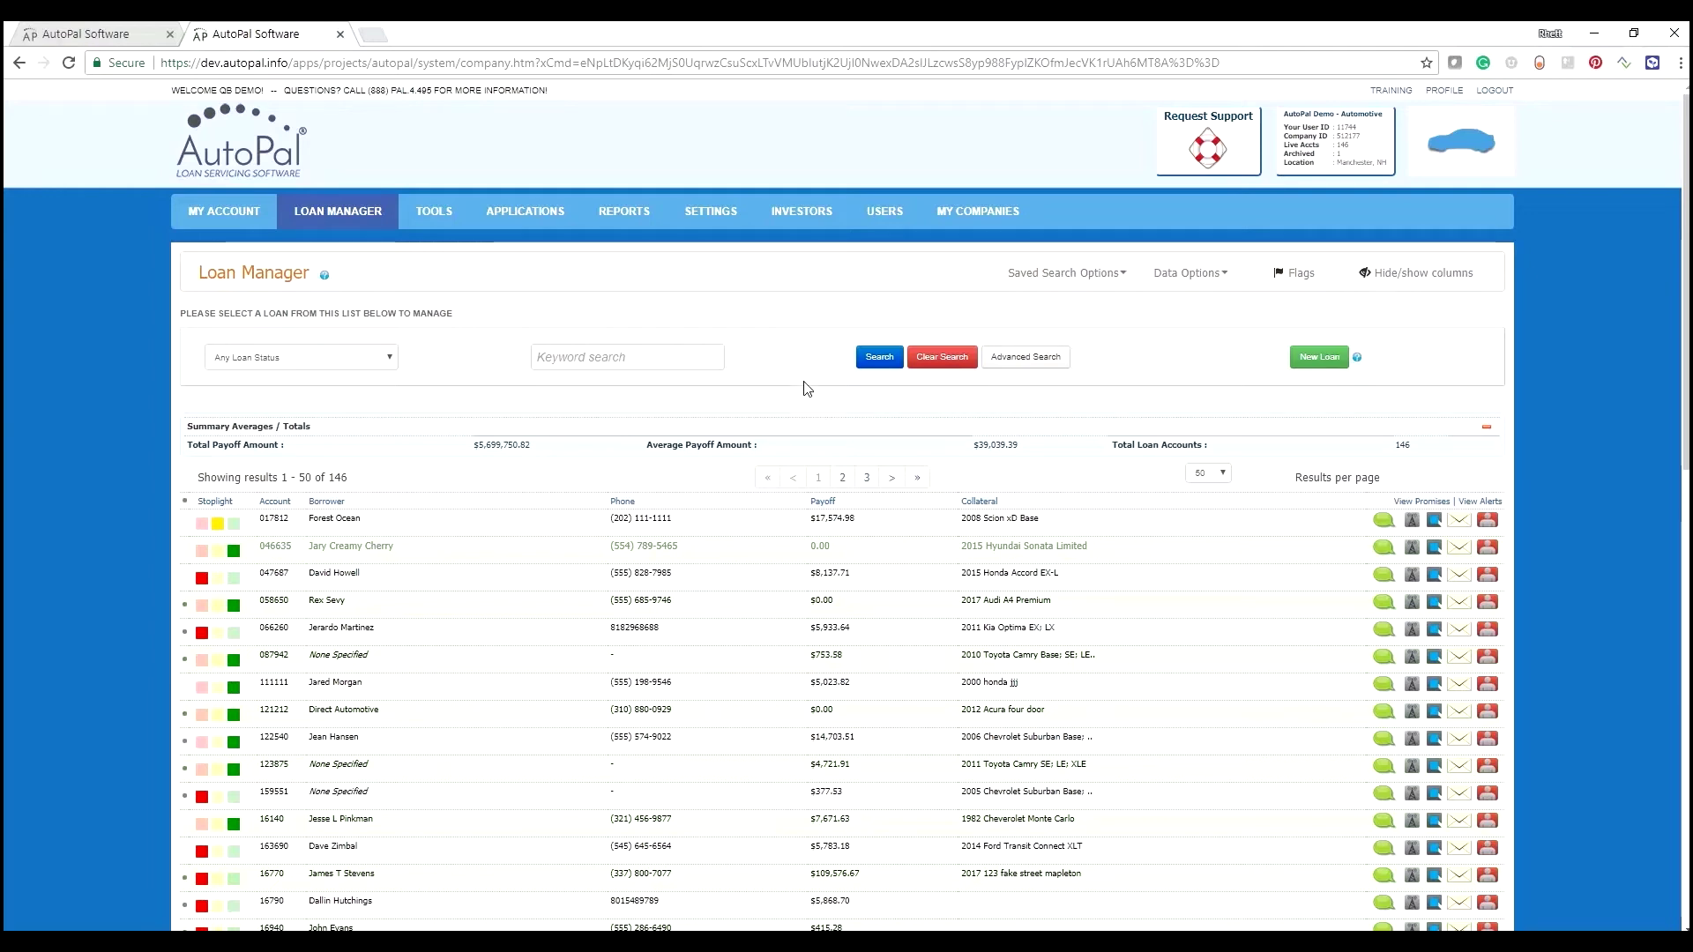
Step: Open the QuickBooks Live setup page under Tools, after trying Loan Manager's Send to QB Tool option
left_click(432, 213)
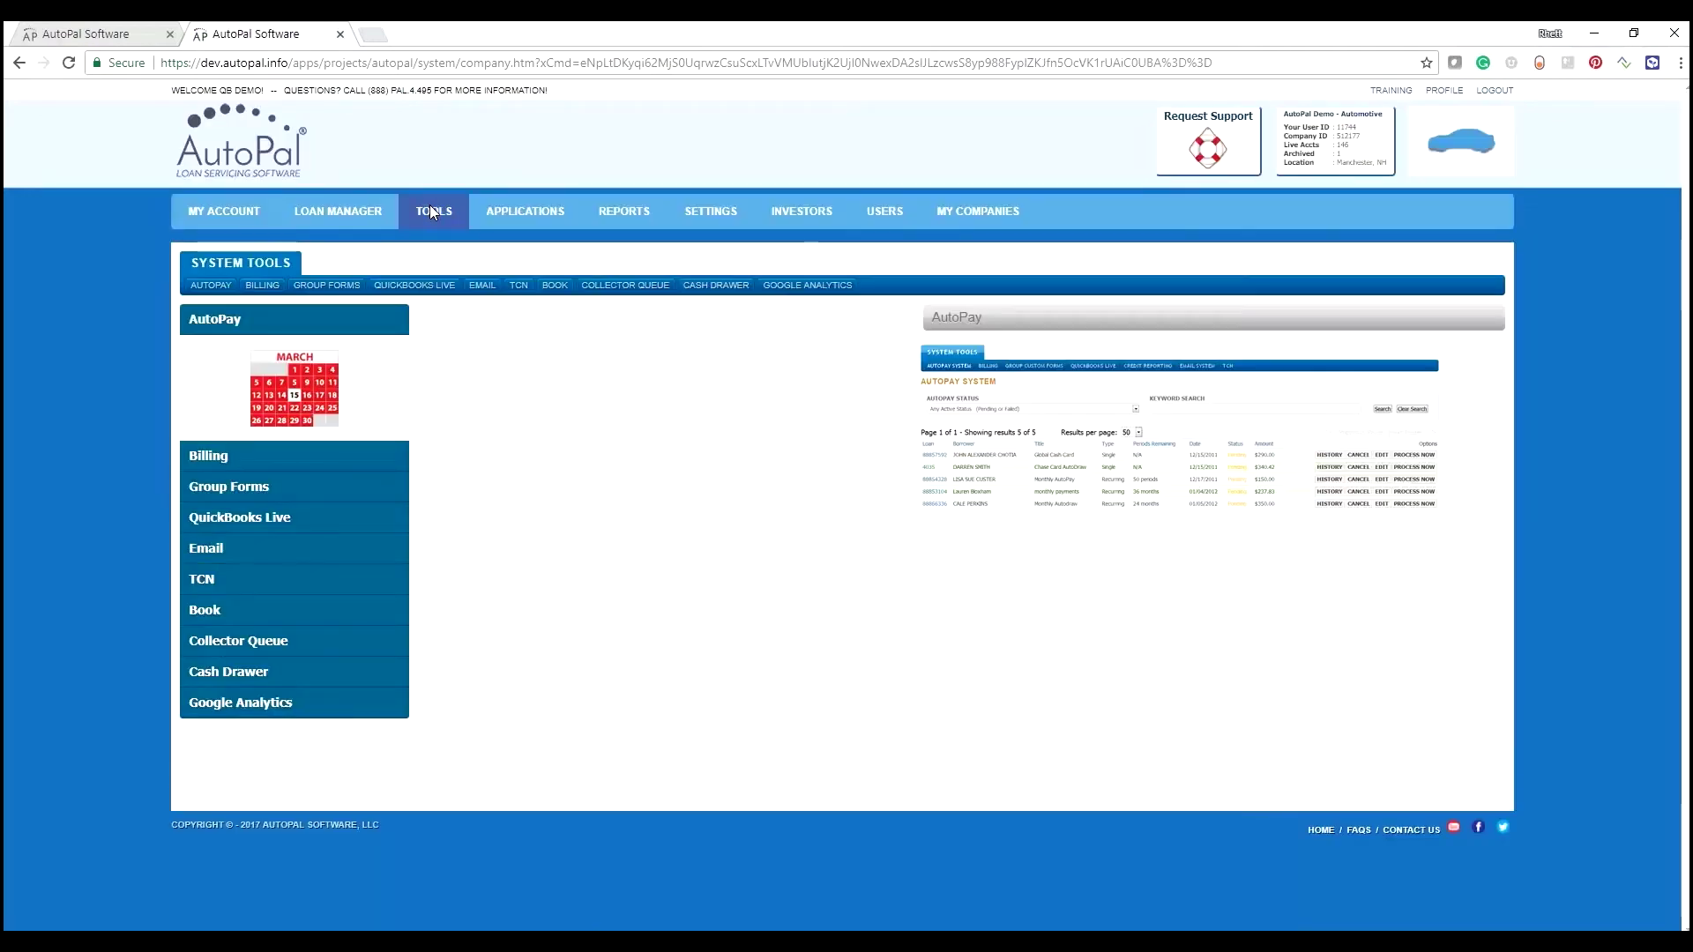
left_click(438, 288)
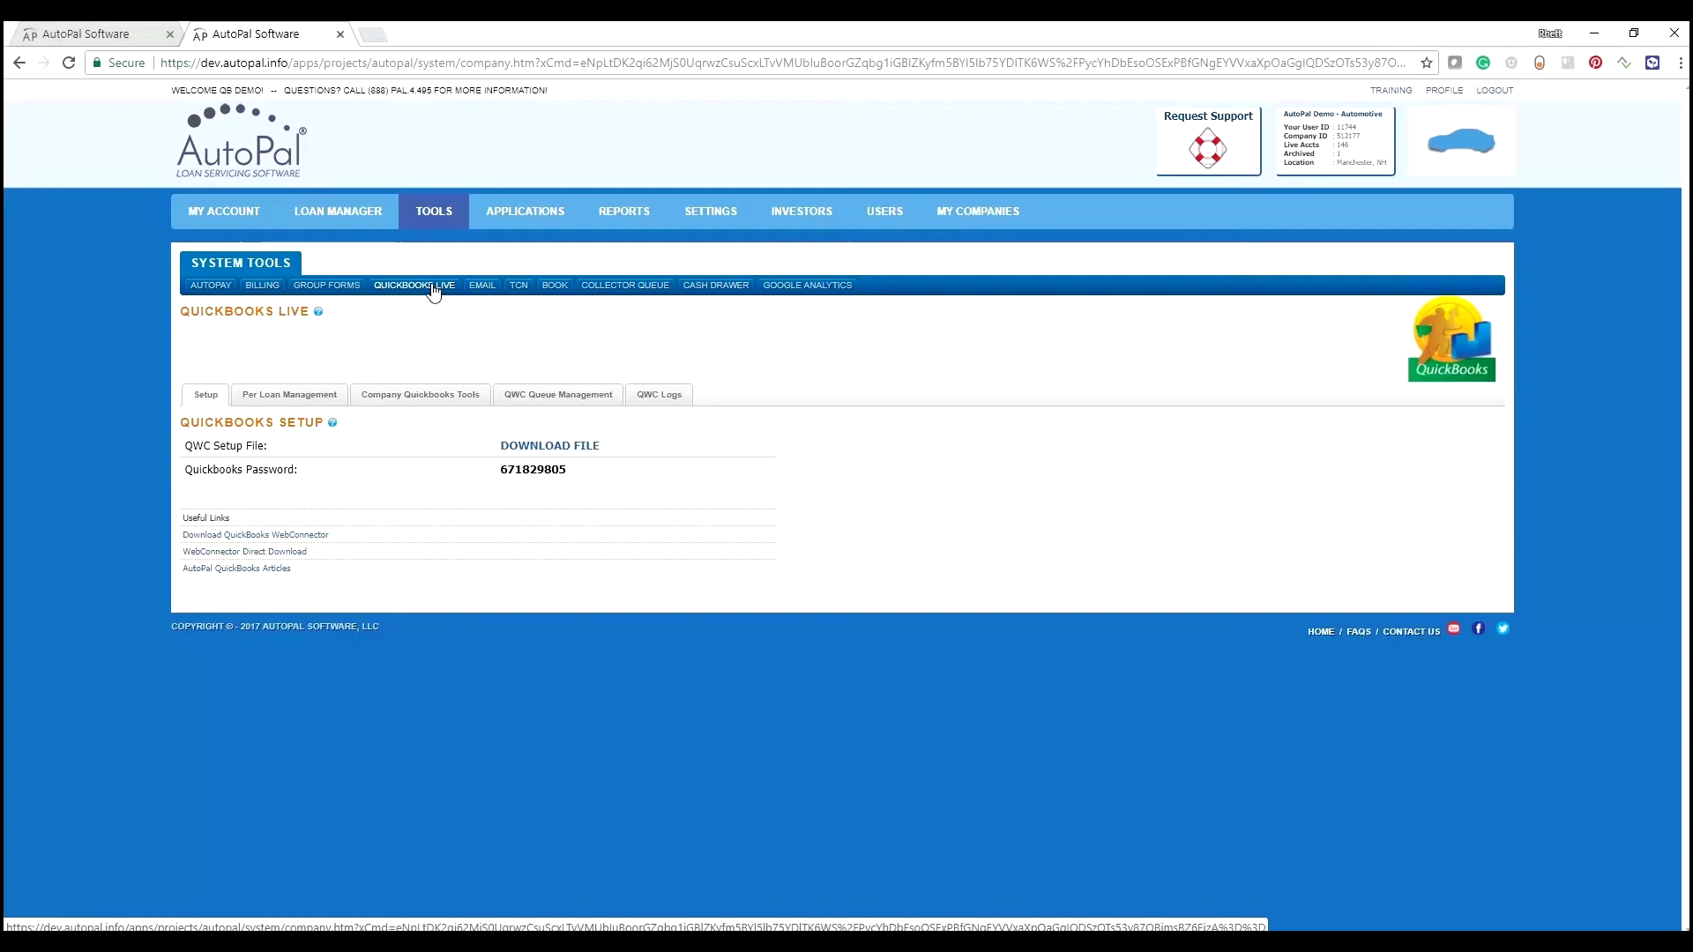
left_click(373, 209)
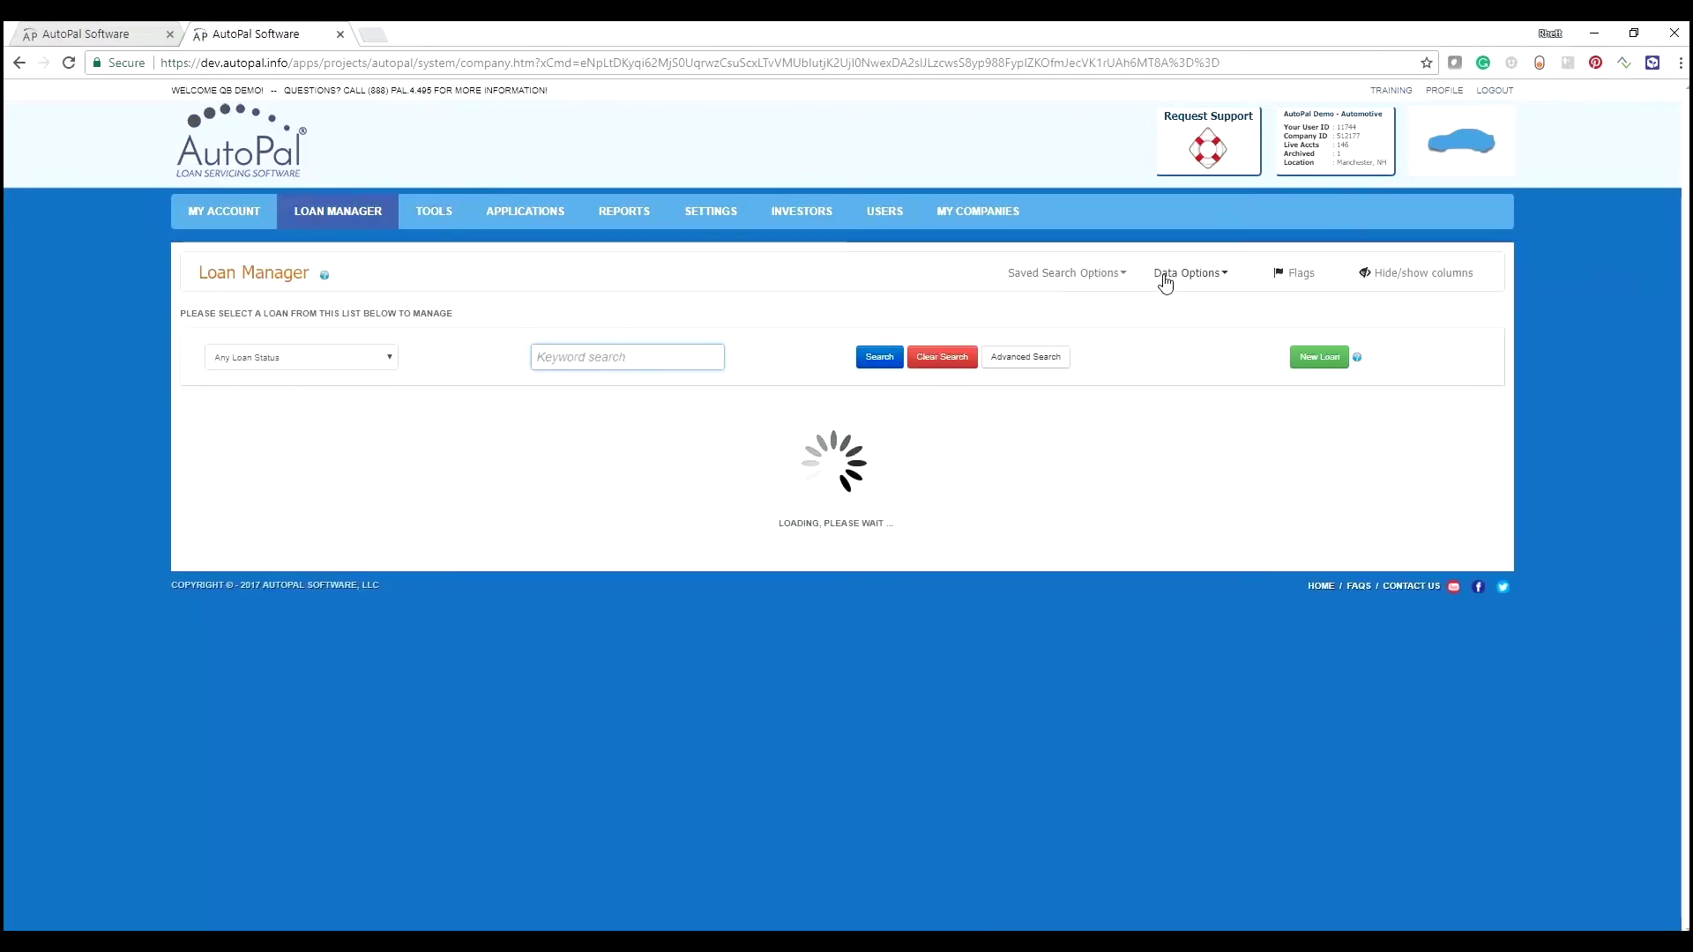
left_click(1181, 275)
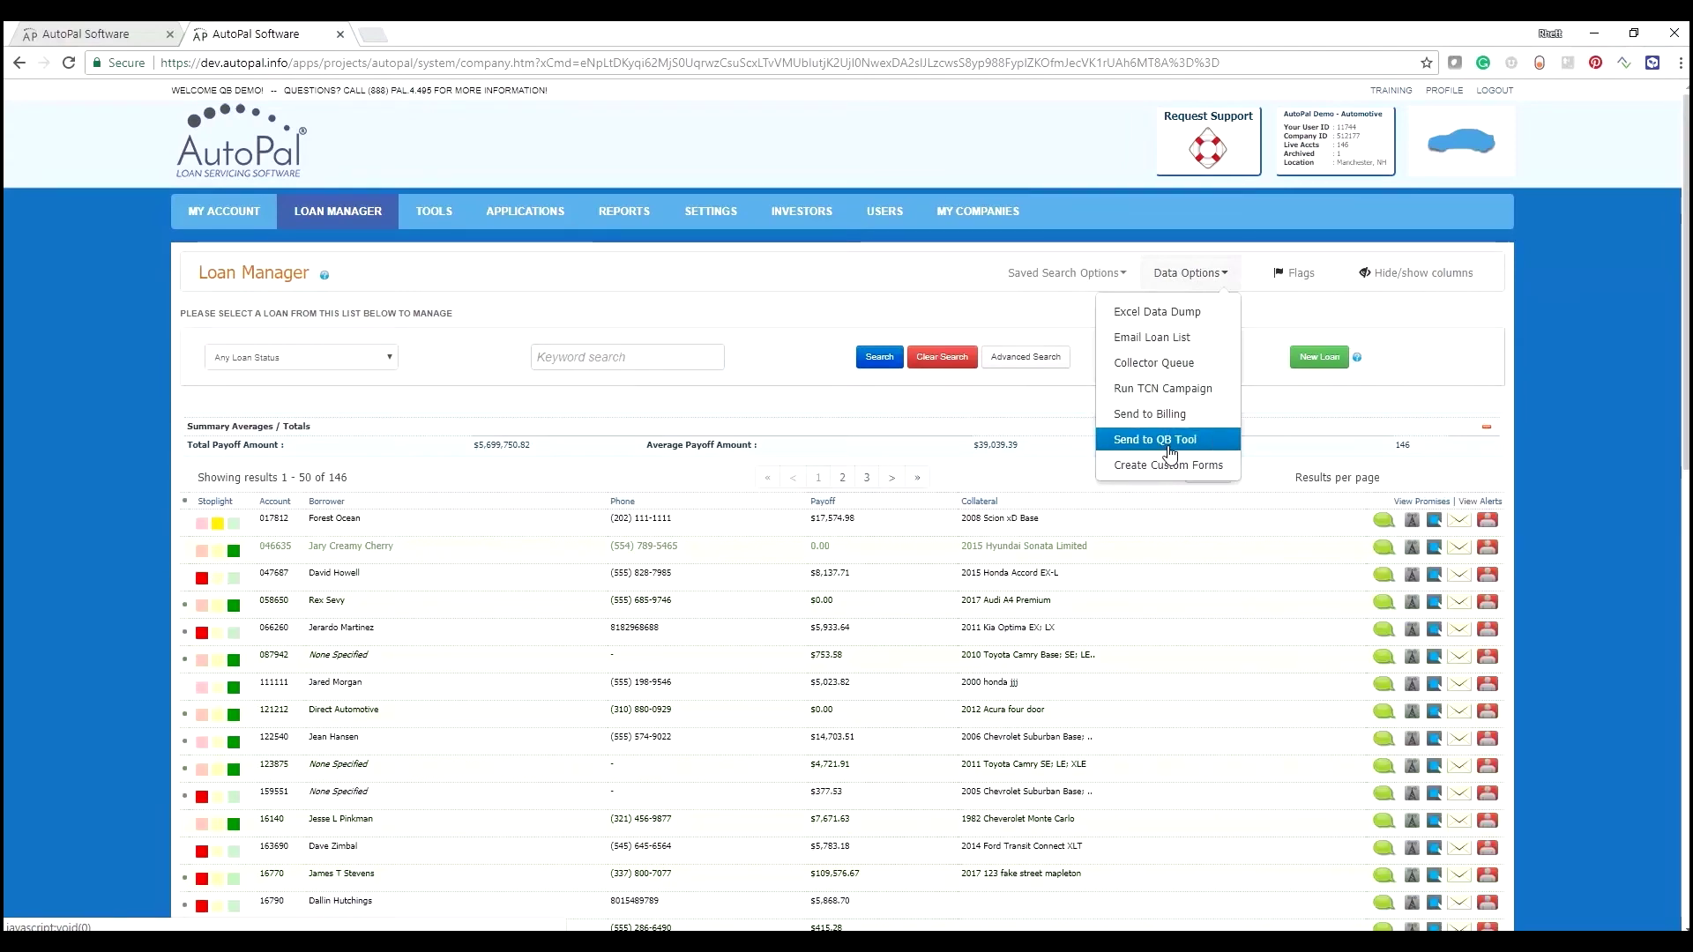
left_click(456, 214)
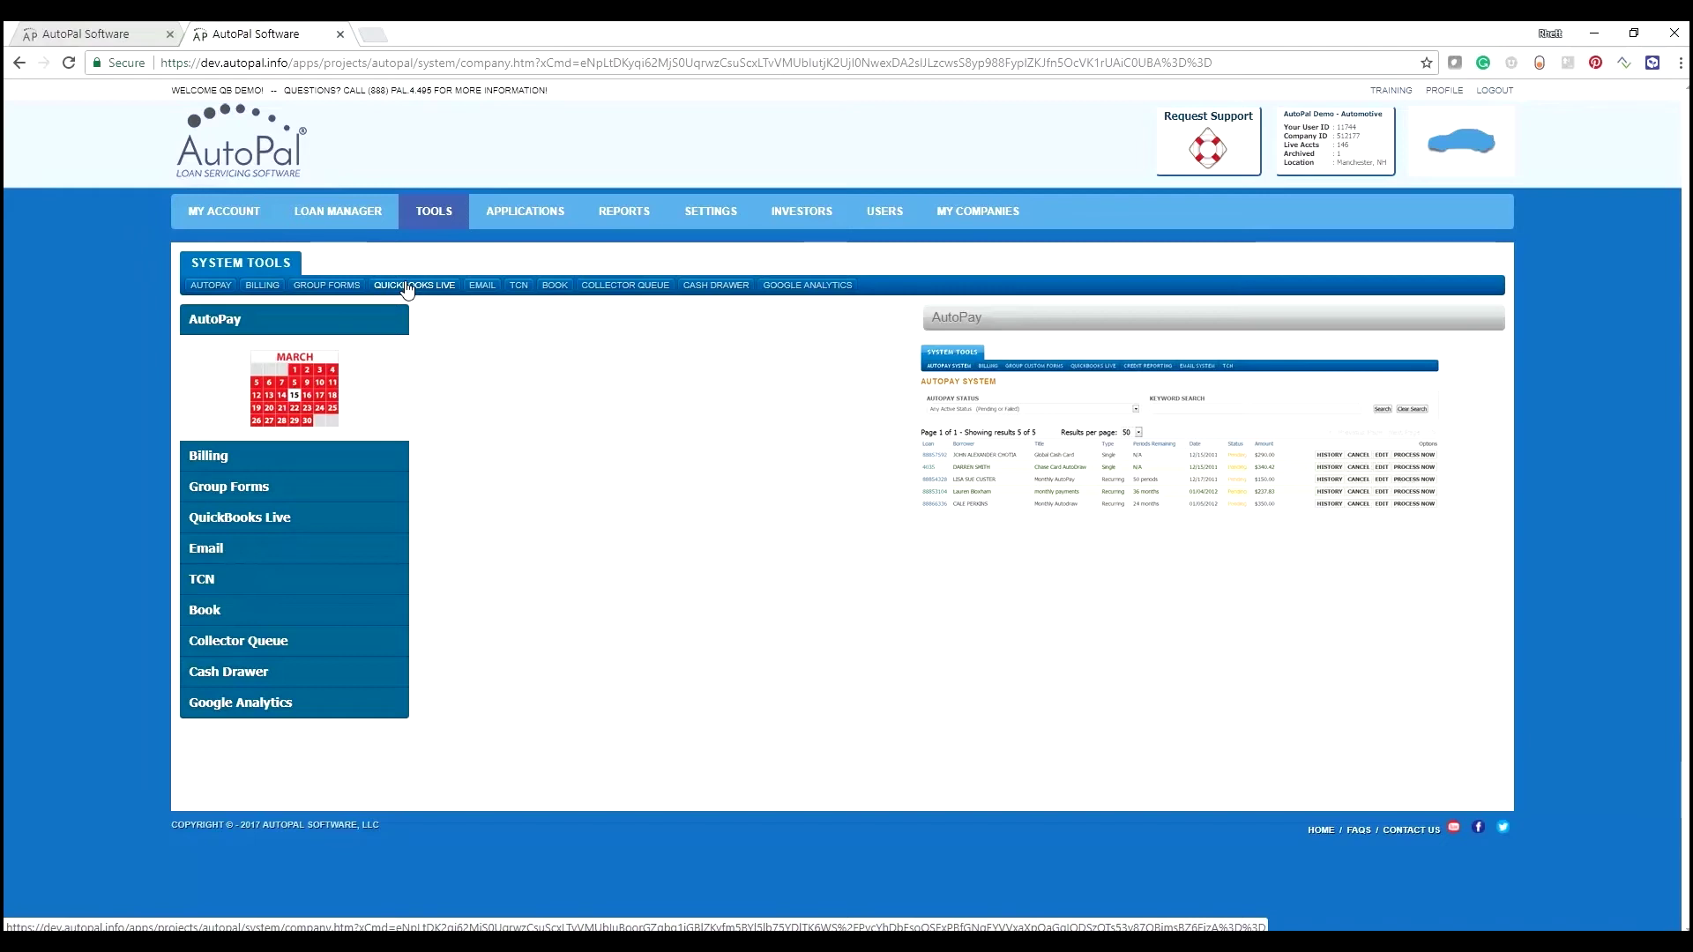
left_click(406, 287)
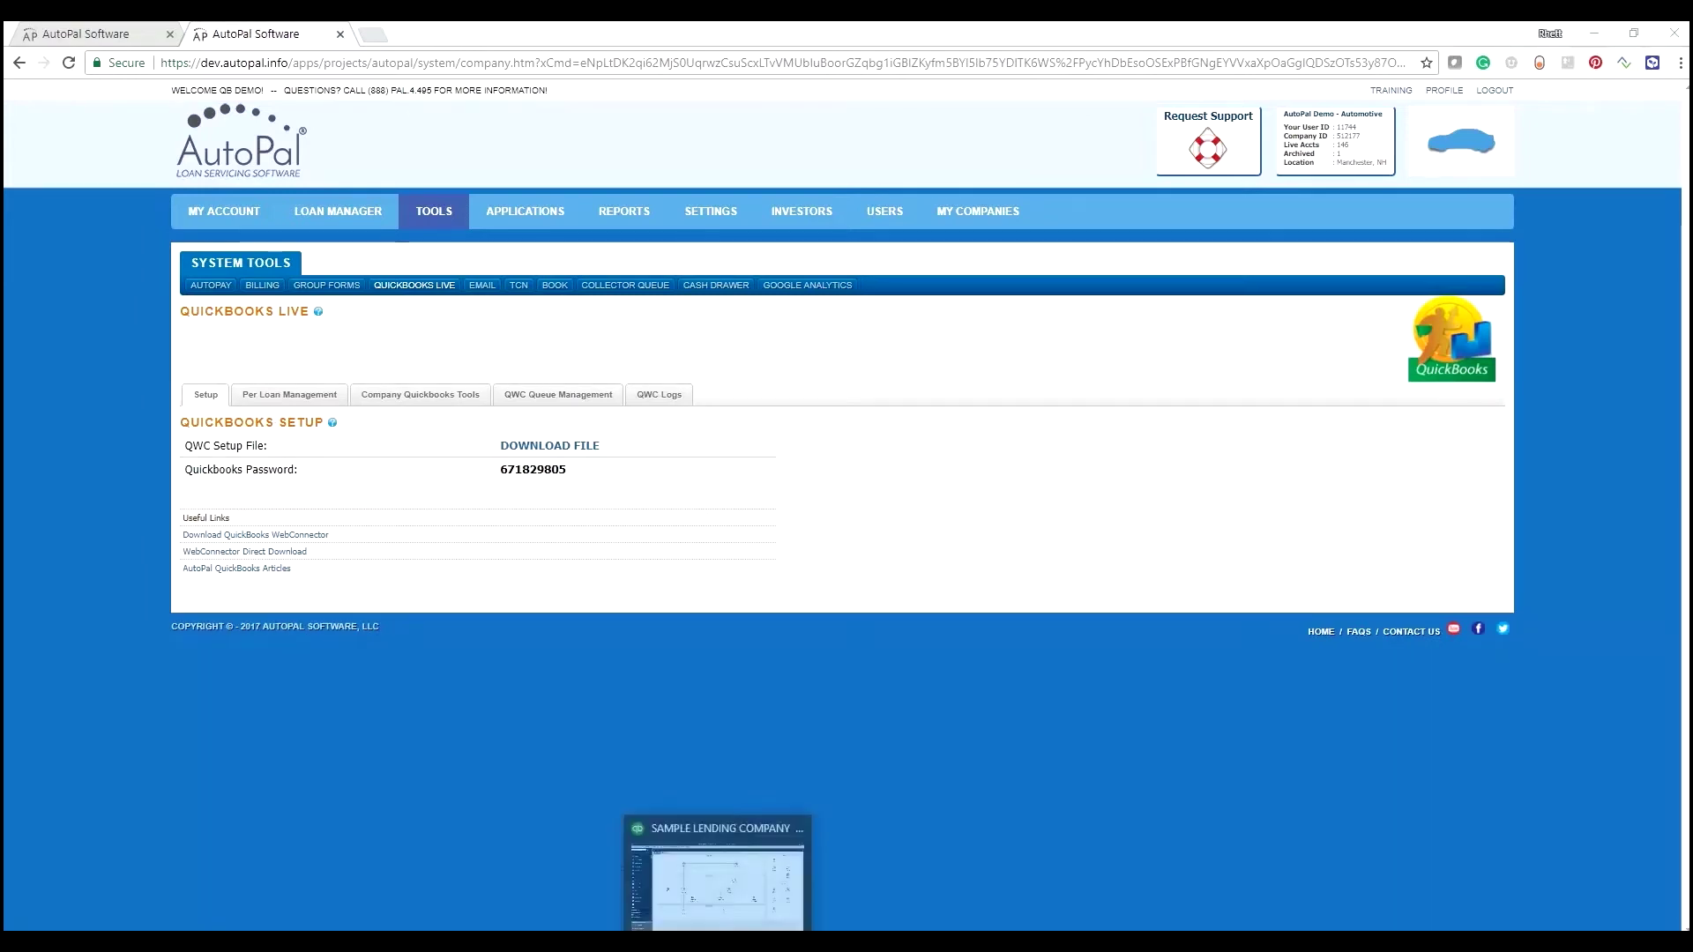
Step: Launch Web Connector through QuickBooks' Update Web Services, see no application registered, then return to Chrome
left_click(716, 873)
left_click(28, 54)
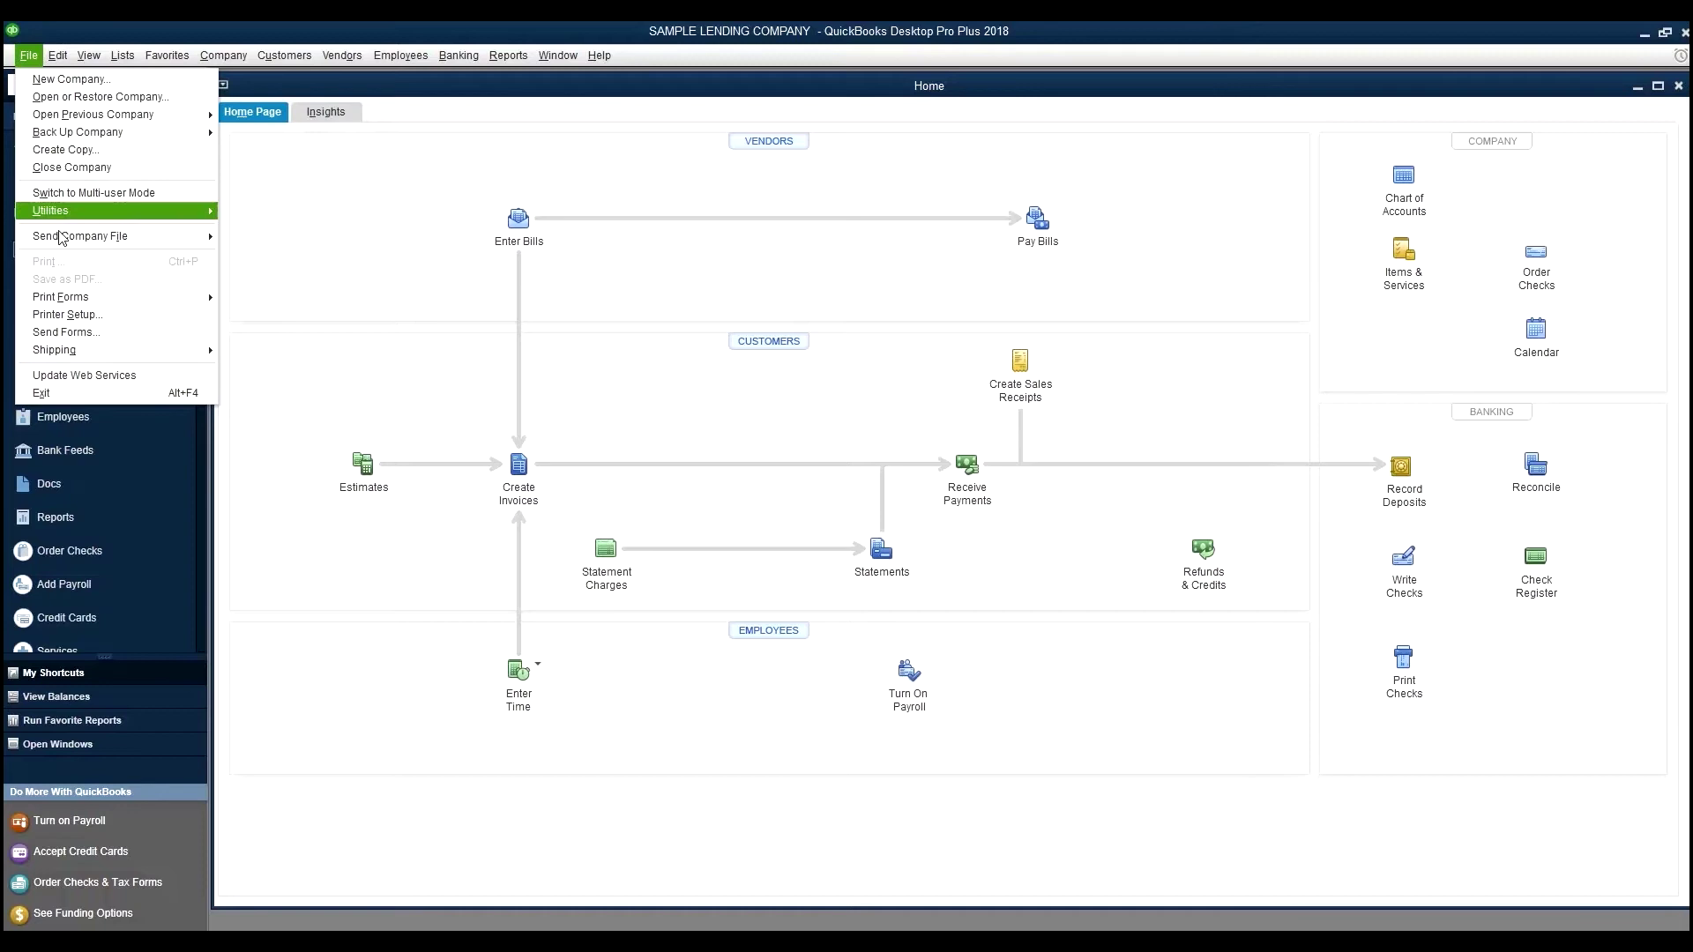
left_click(81, 374)
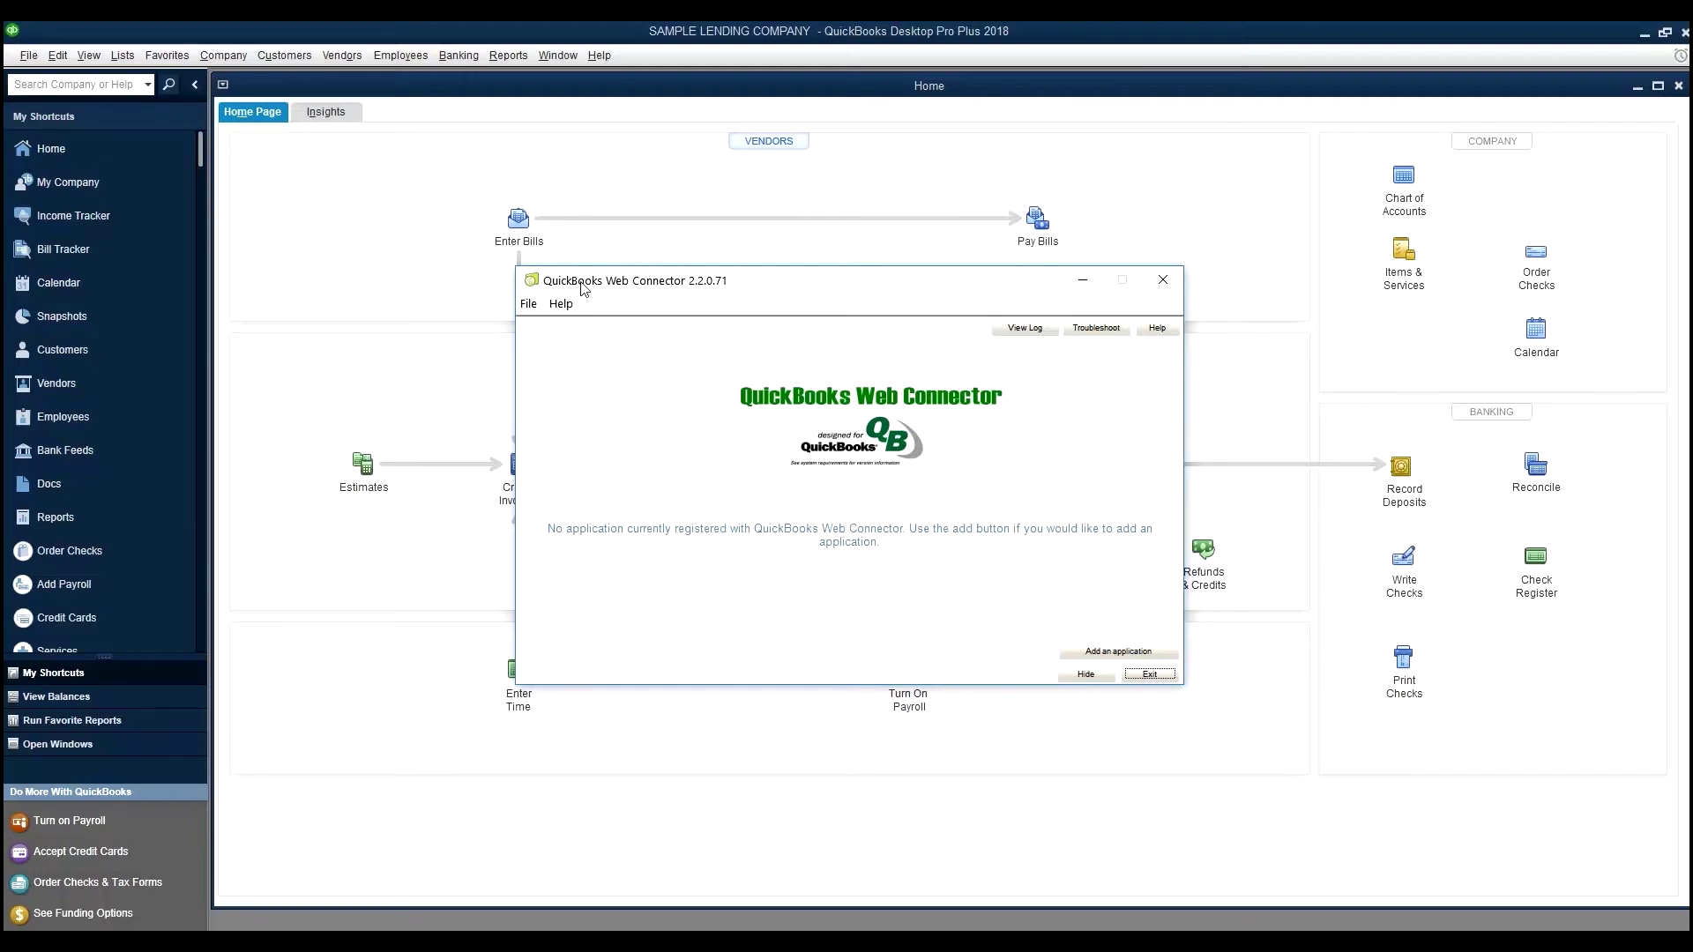
key("alt+F4")
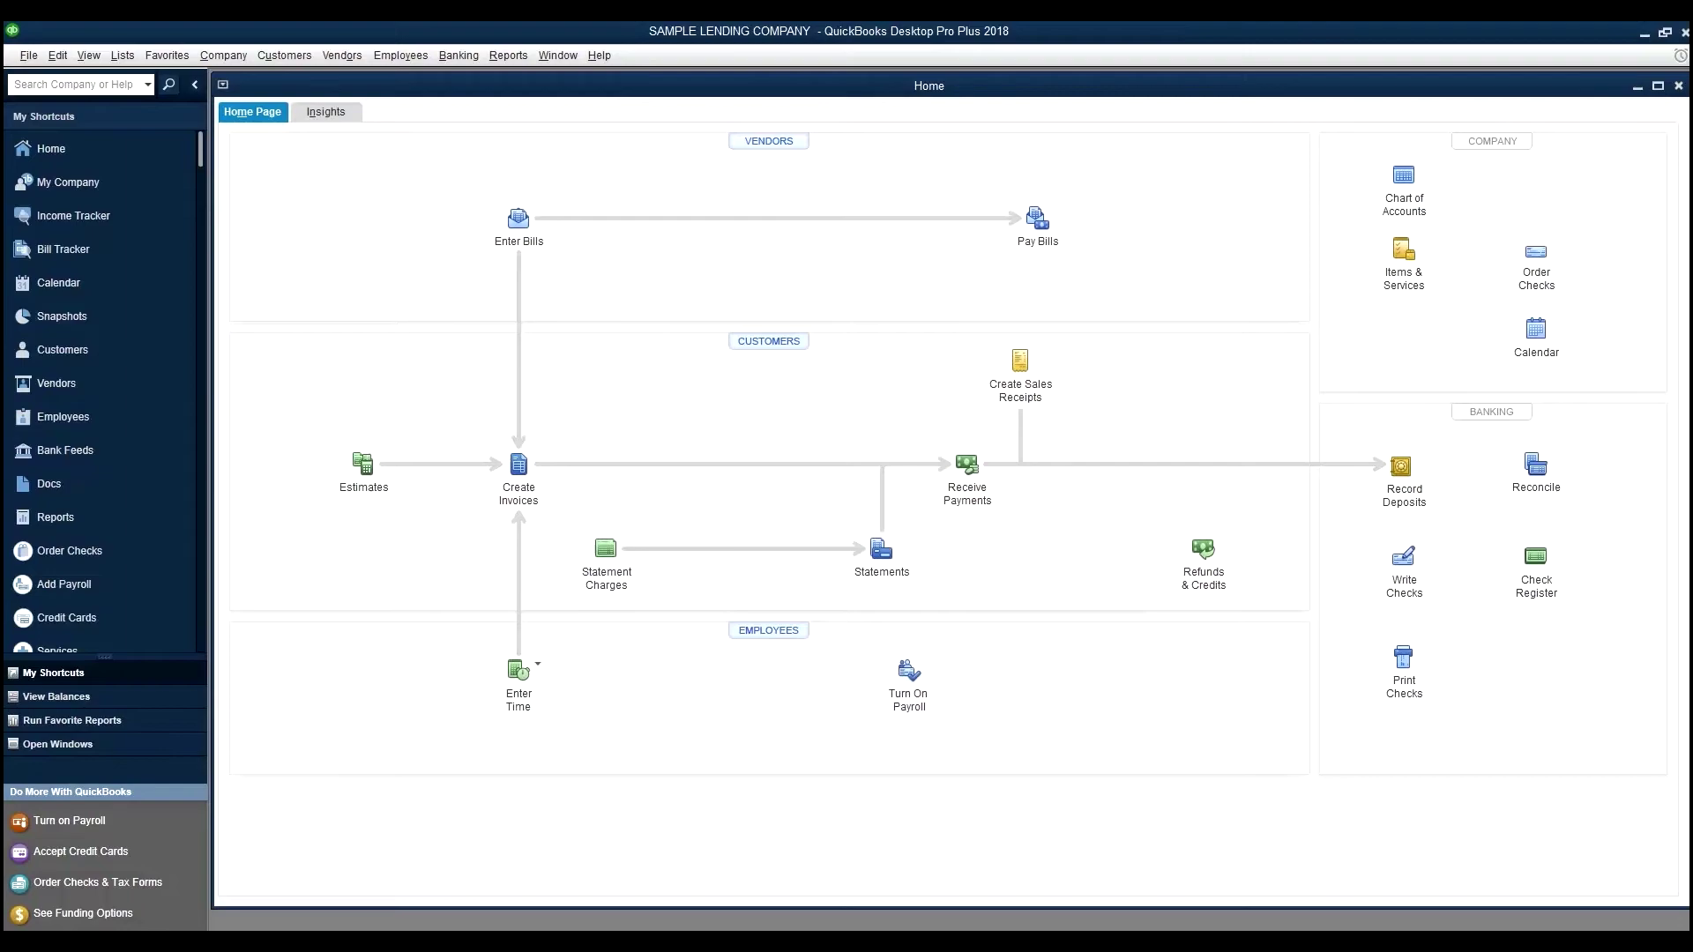
key("alt+Tab")
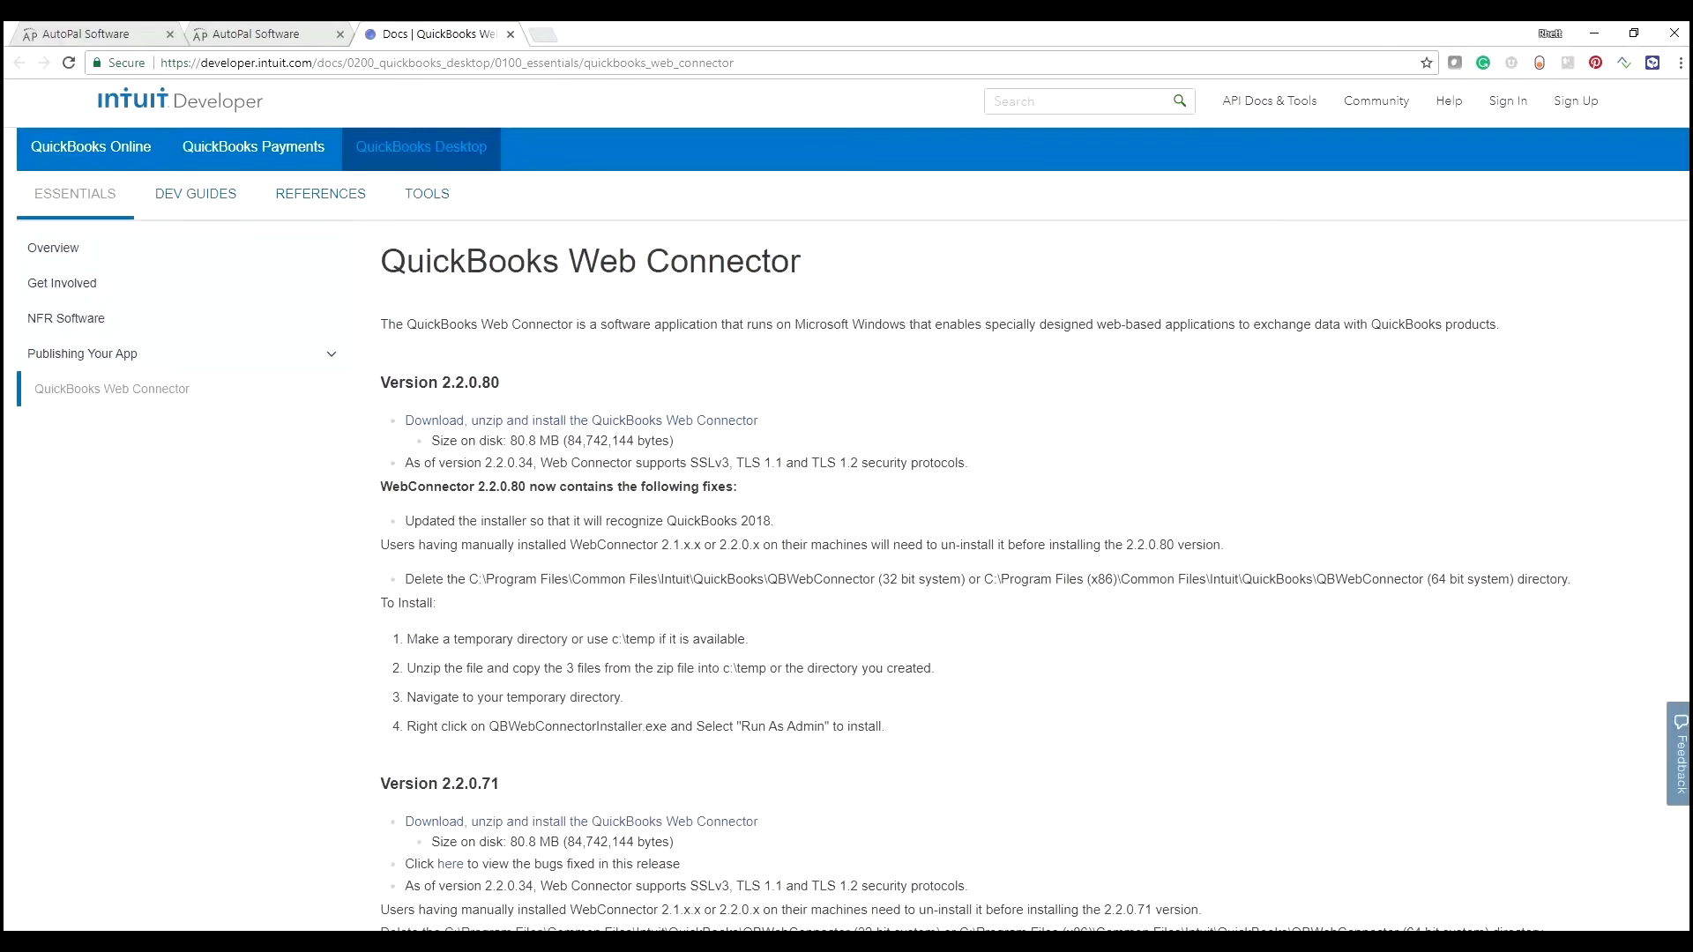
Step: Bring Web Connector forward and close the Intuit Web Connector documentation tab
mouse_move(718, 942)
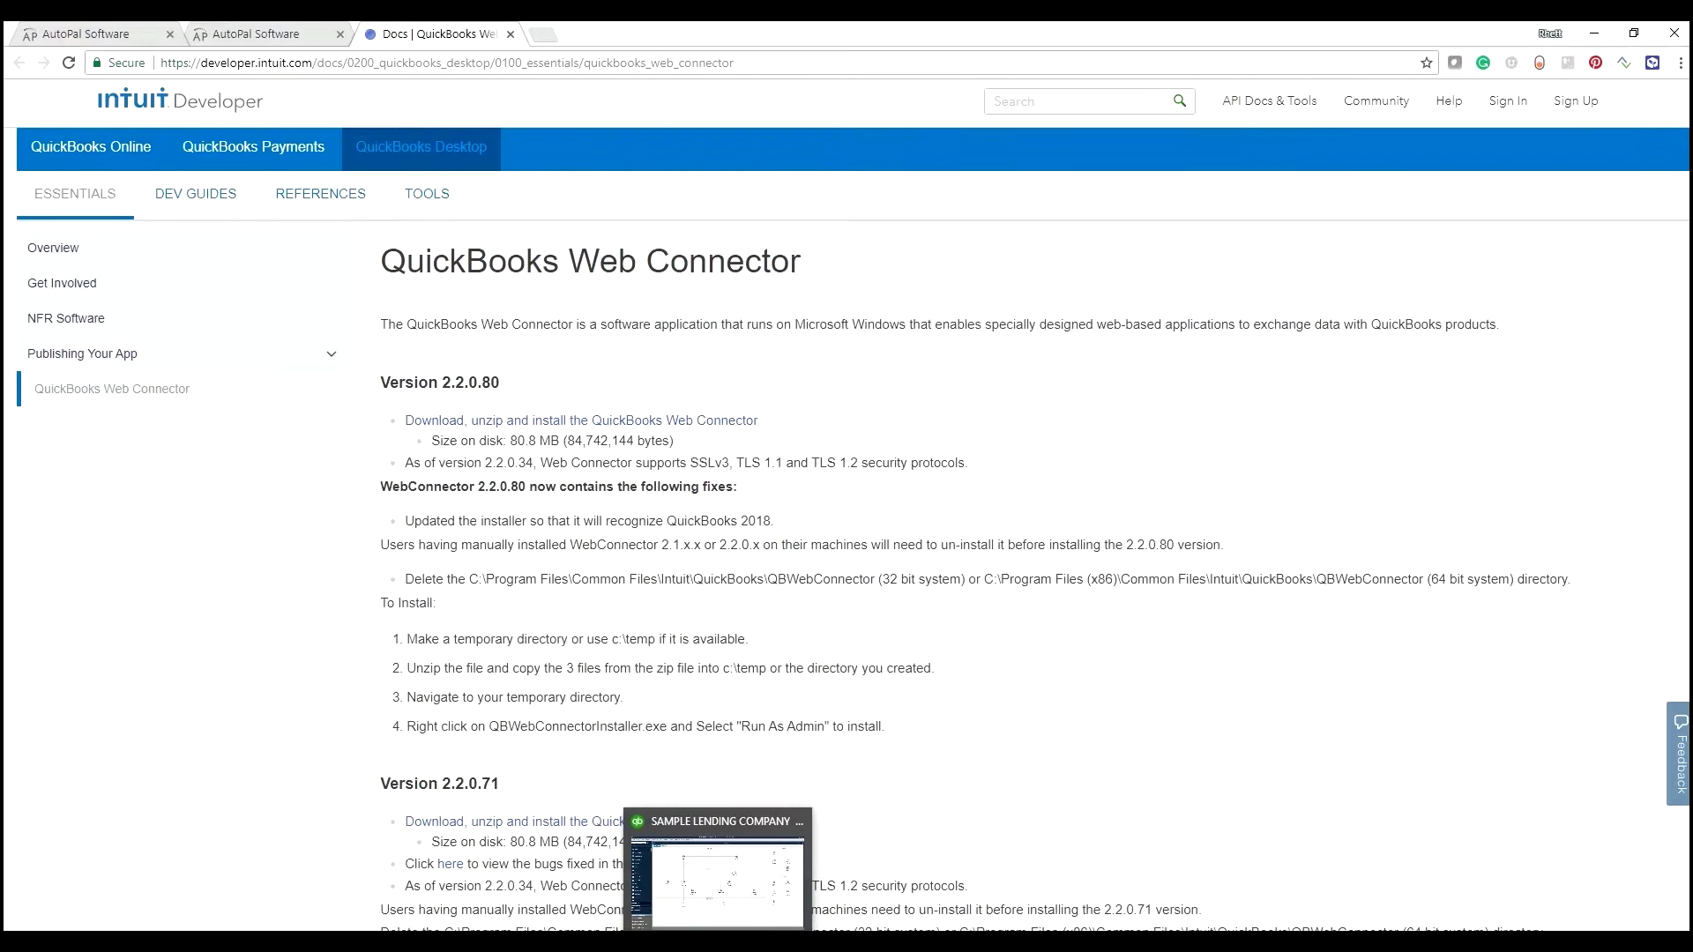
left_click(745, 942)
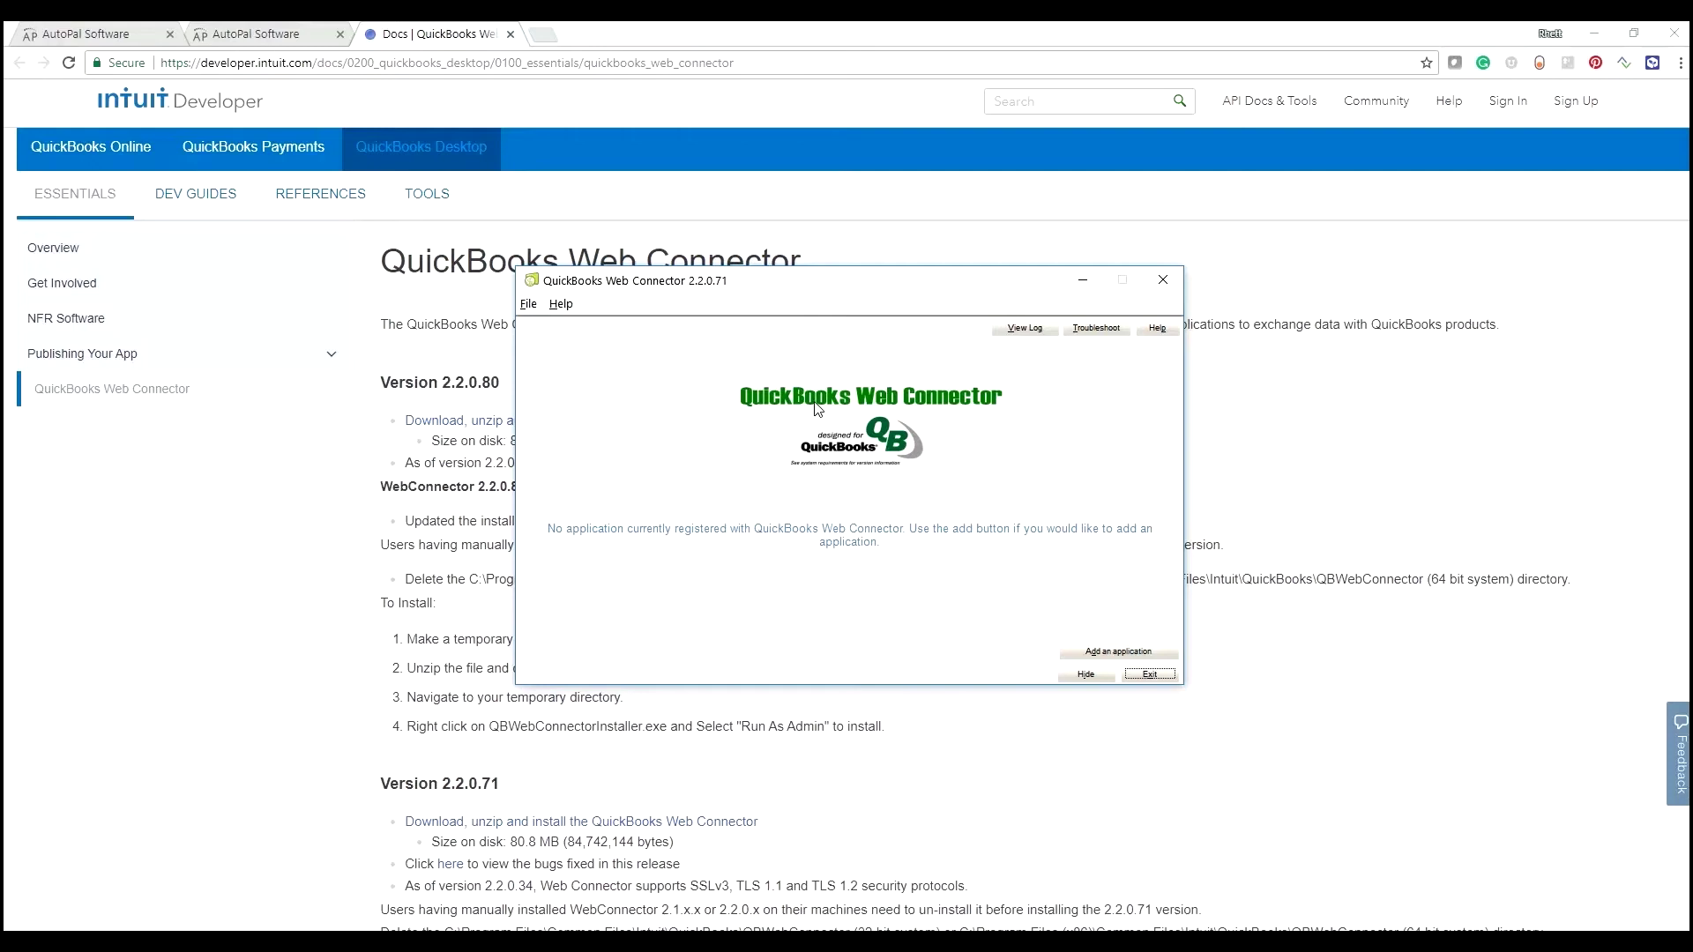
left_click(510, 33)
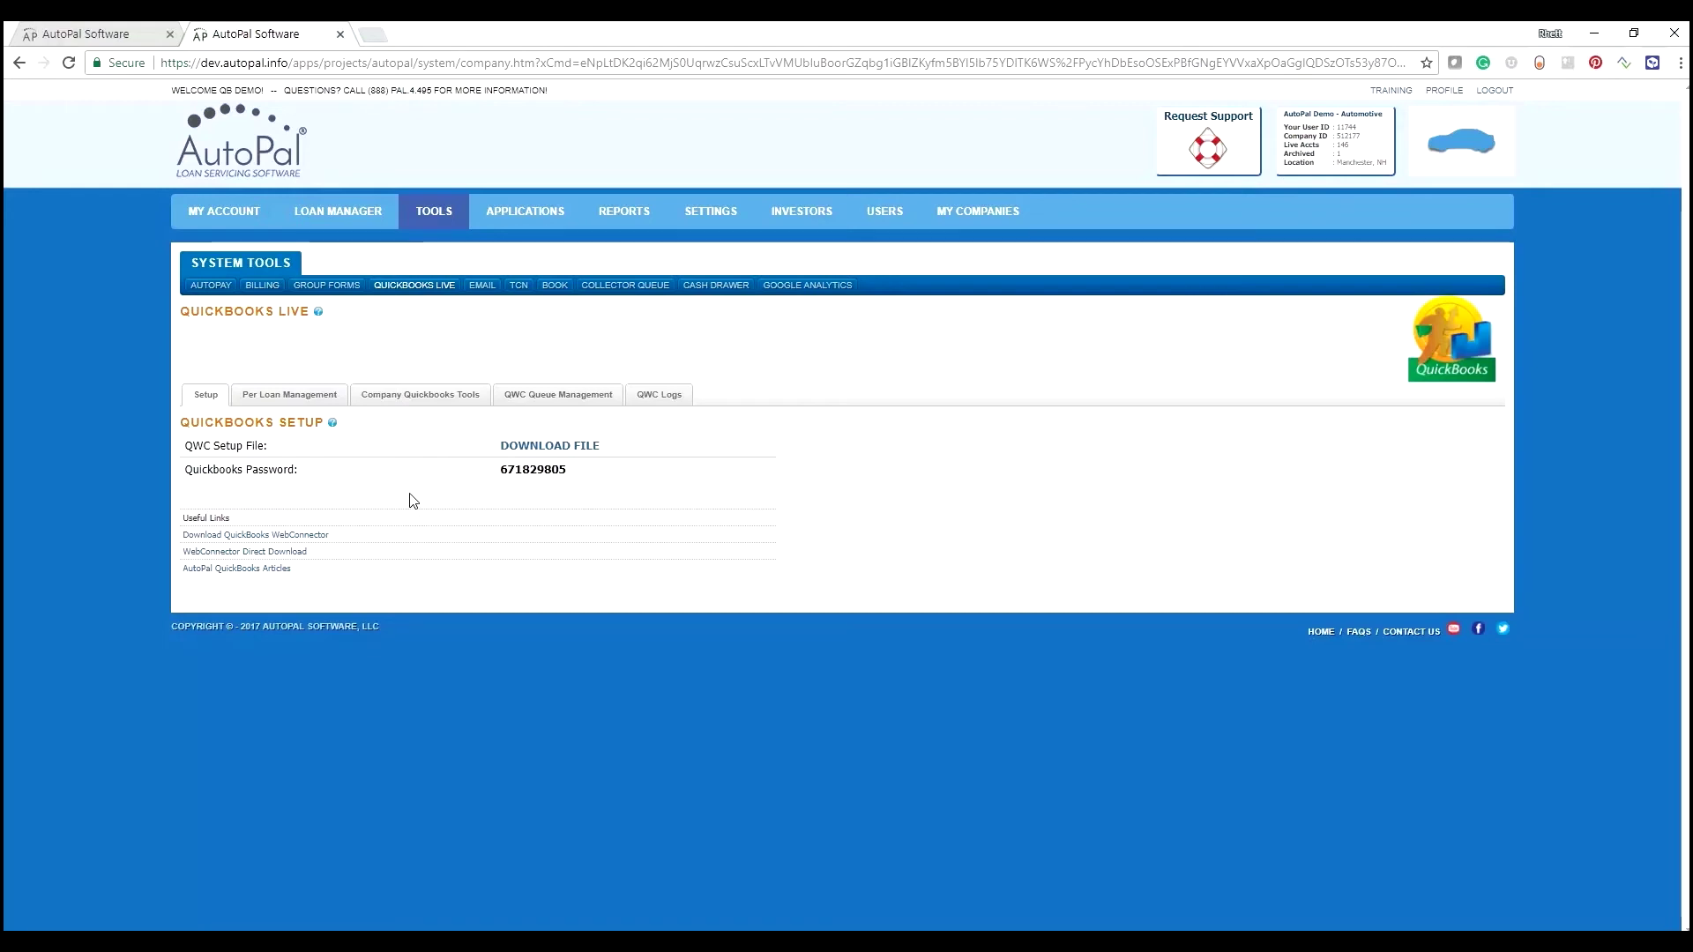
Step: Select the QuickBooks password, download the QWC setup file, and switch to Web Connector 2.2.0.71
double_click(521, 470)
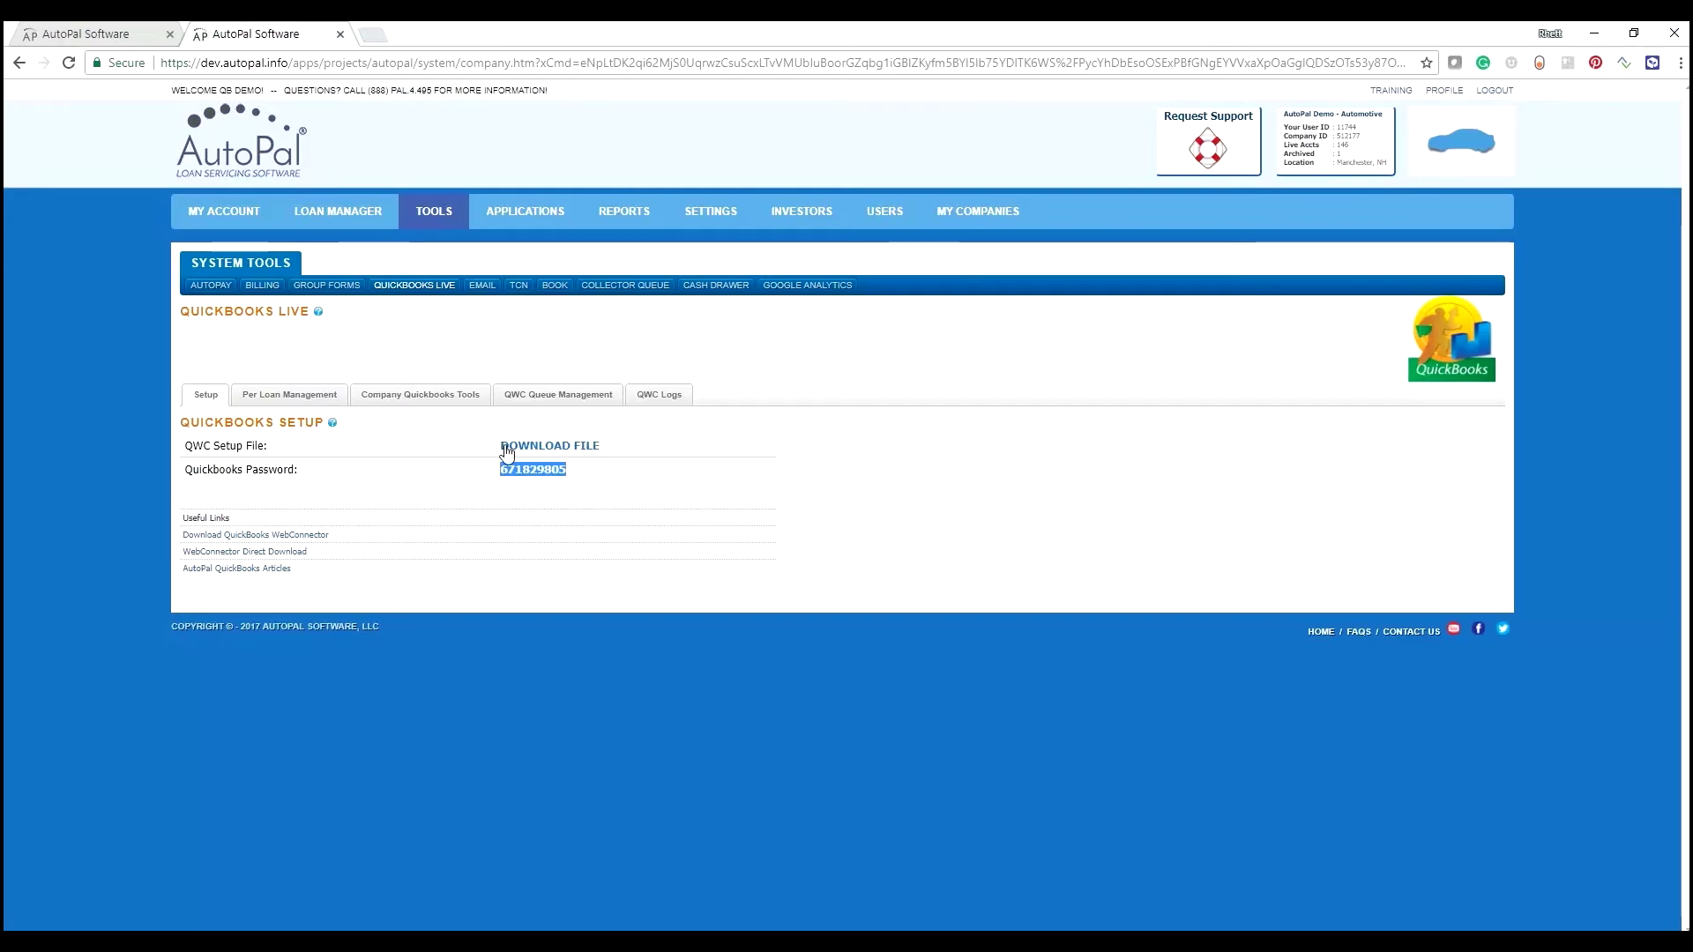
left_click(573, 453)
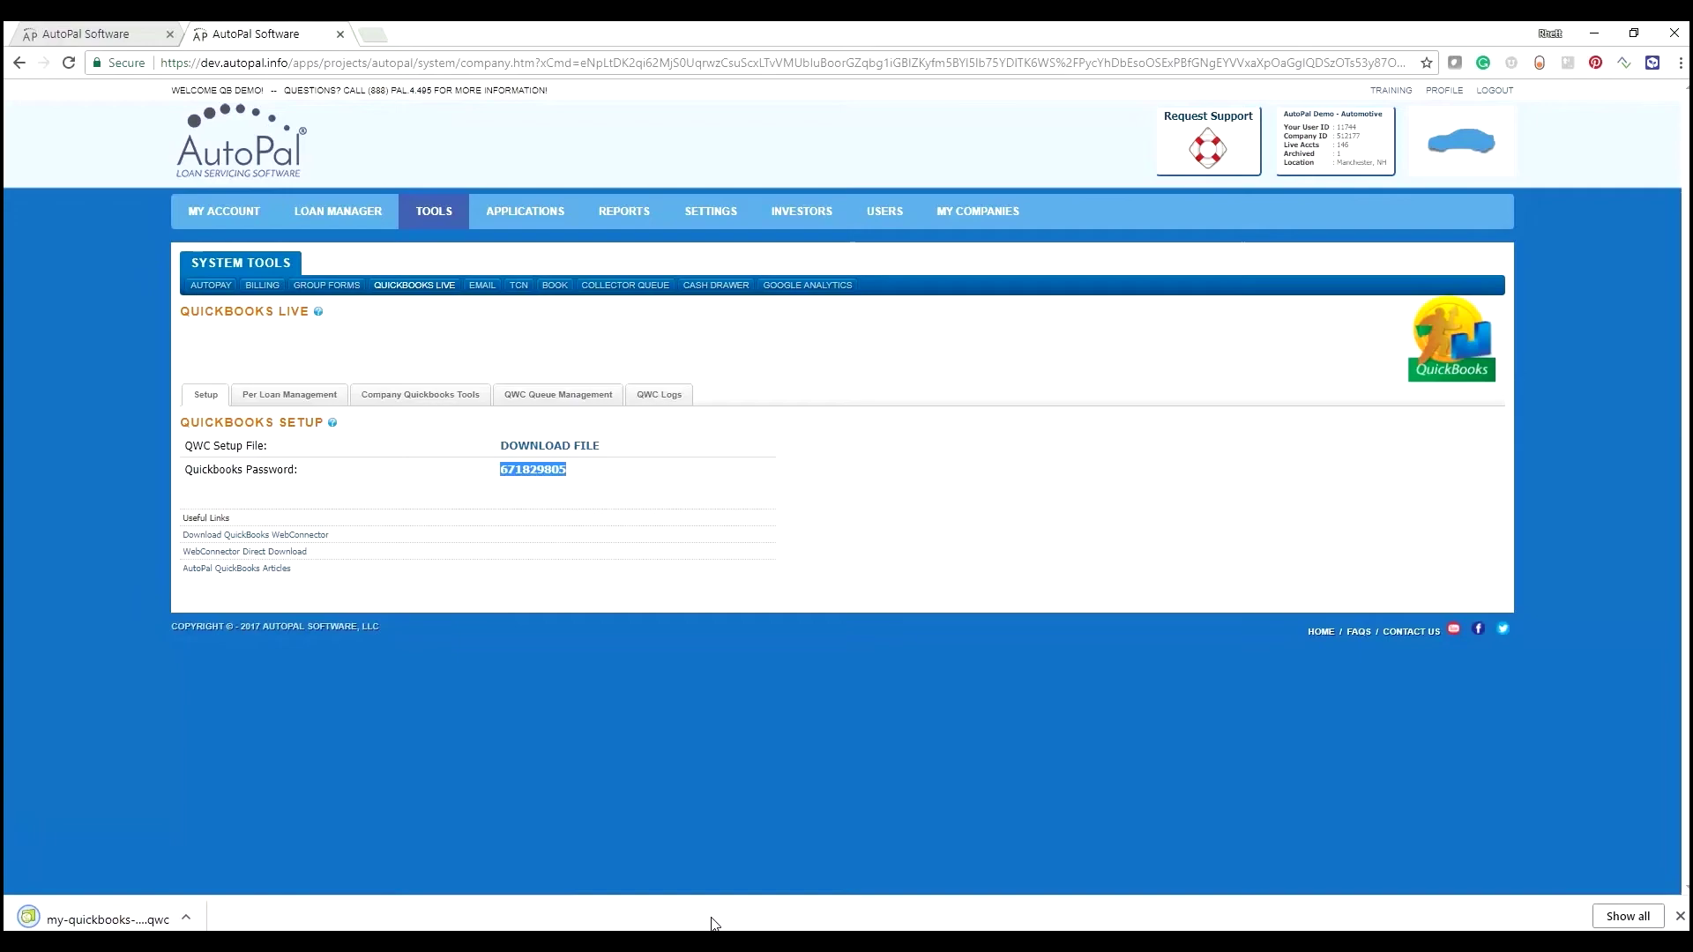
key("alt+Tab")
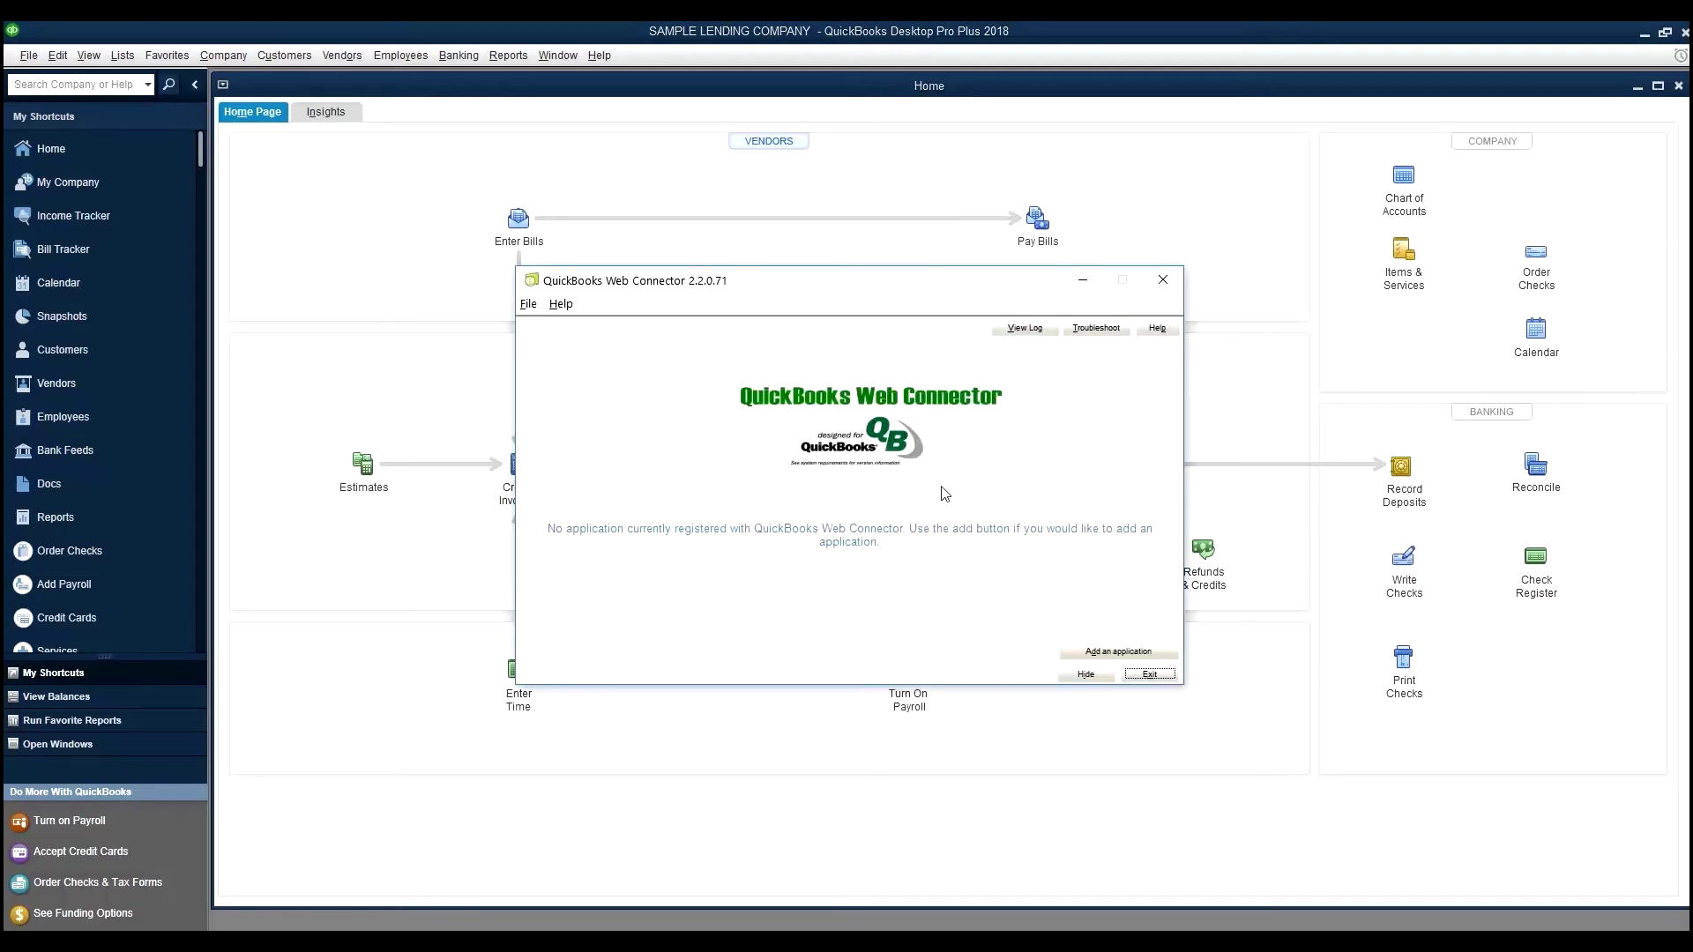
Step: Add my-quickbooks-wc-file from Downloads to Web Connector and authorize the Autopal Quickbooks Integrator service
left_click(1102, 653)
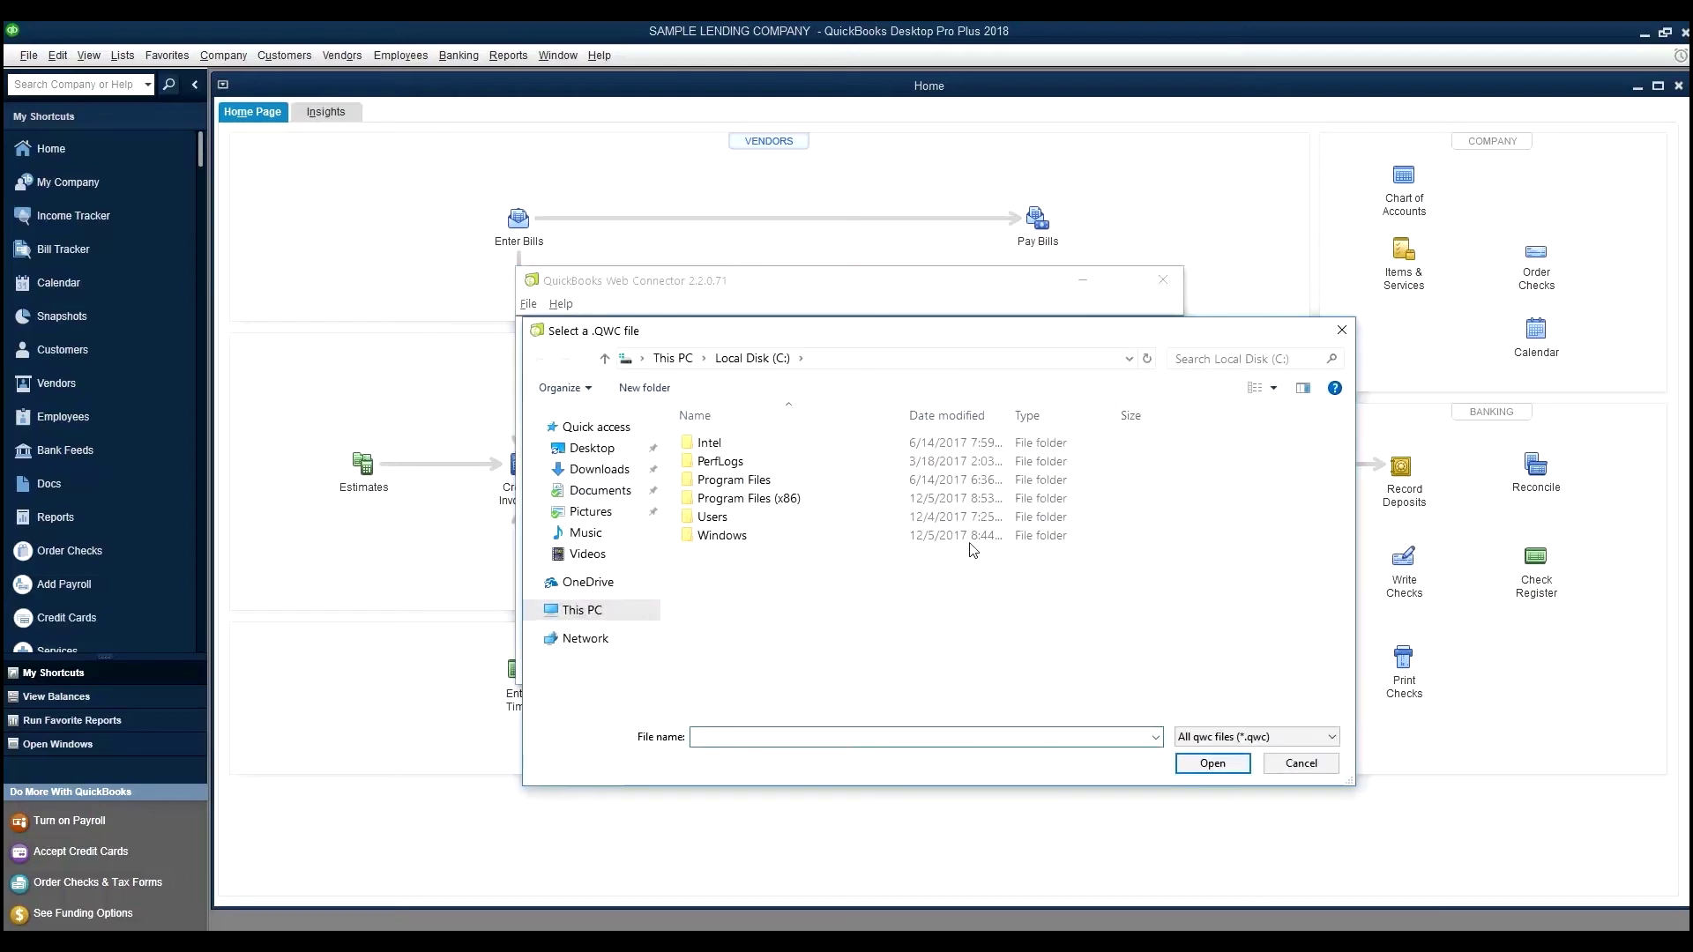
left_click(598, 470)
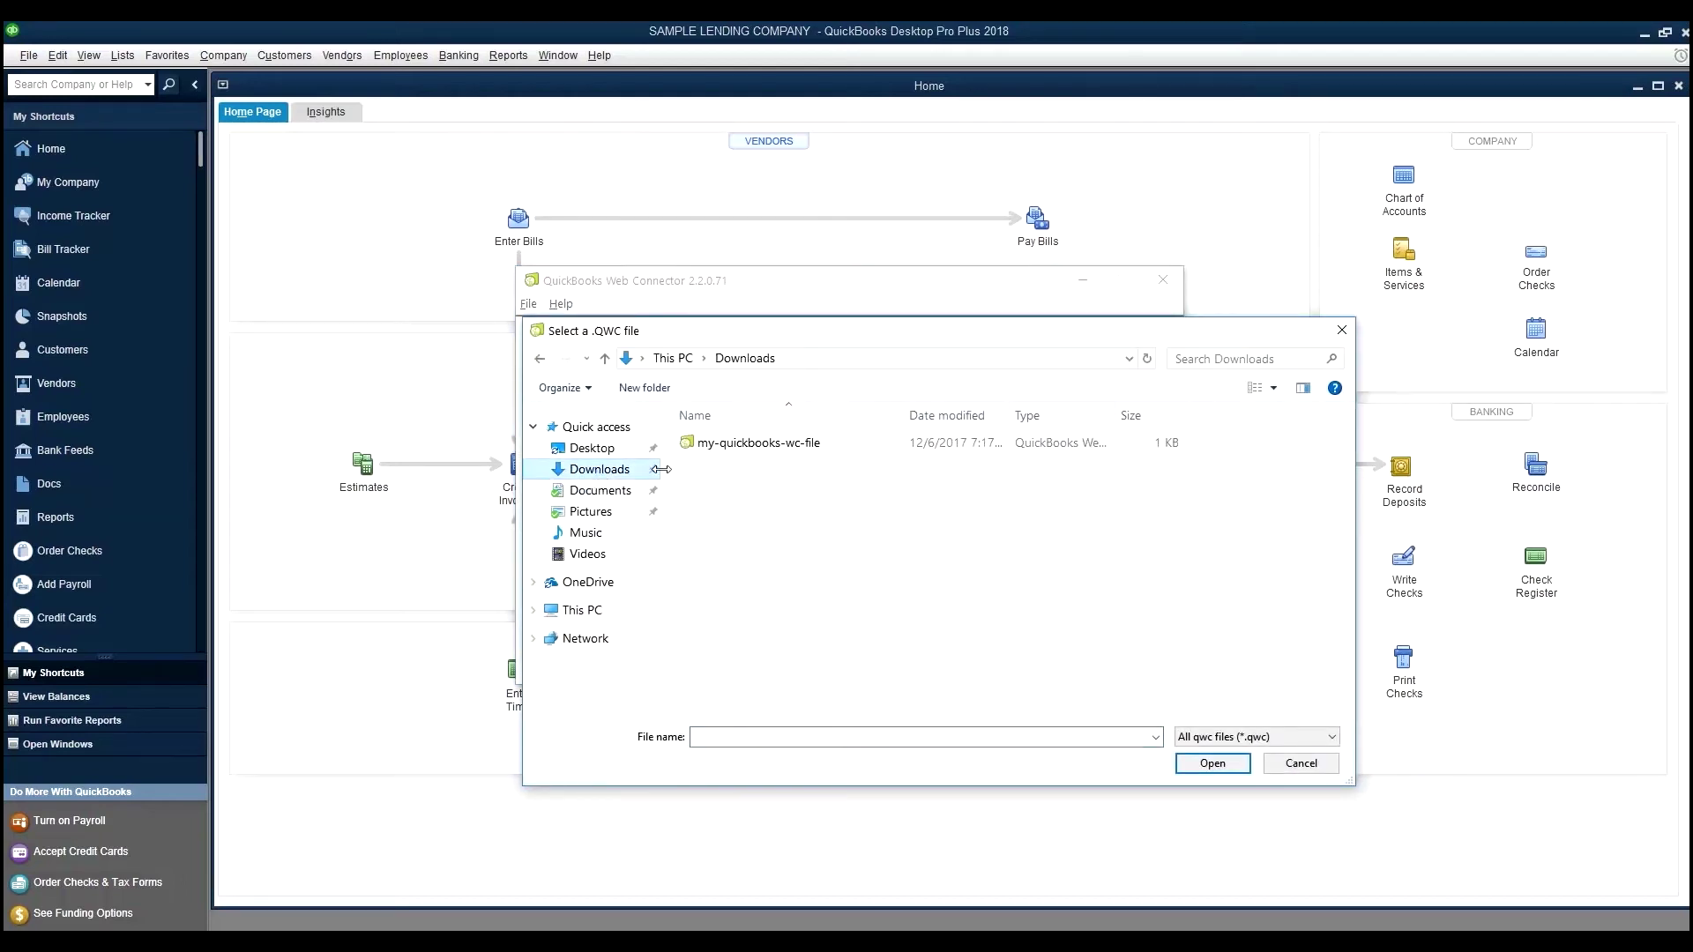
left_click(781, 443)
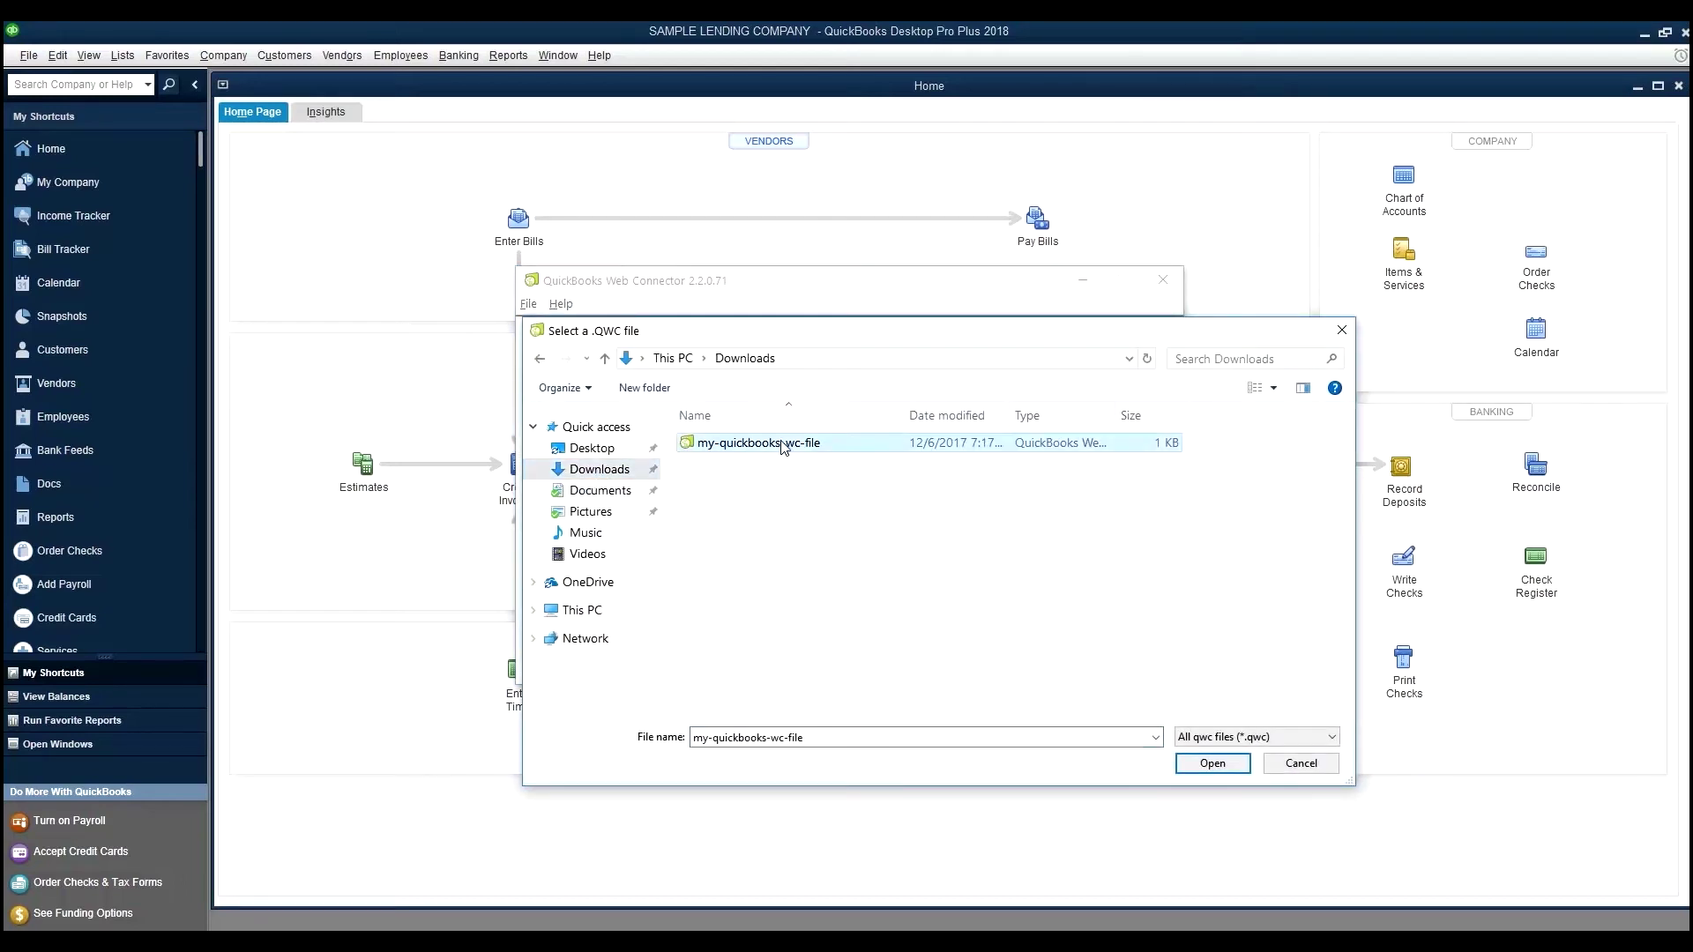
left_click(1211, 765)
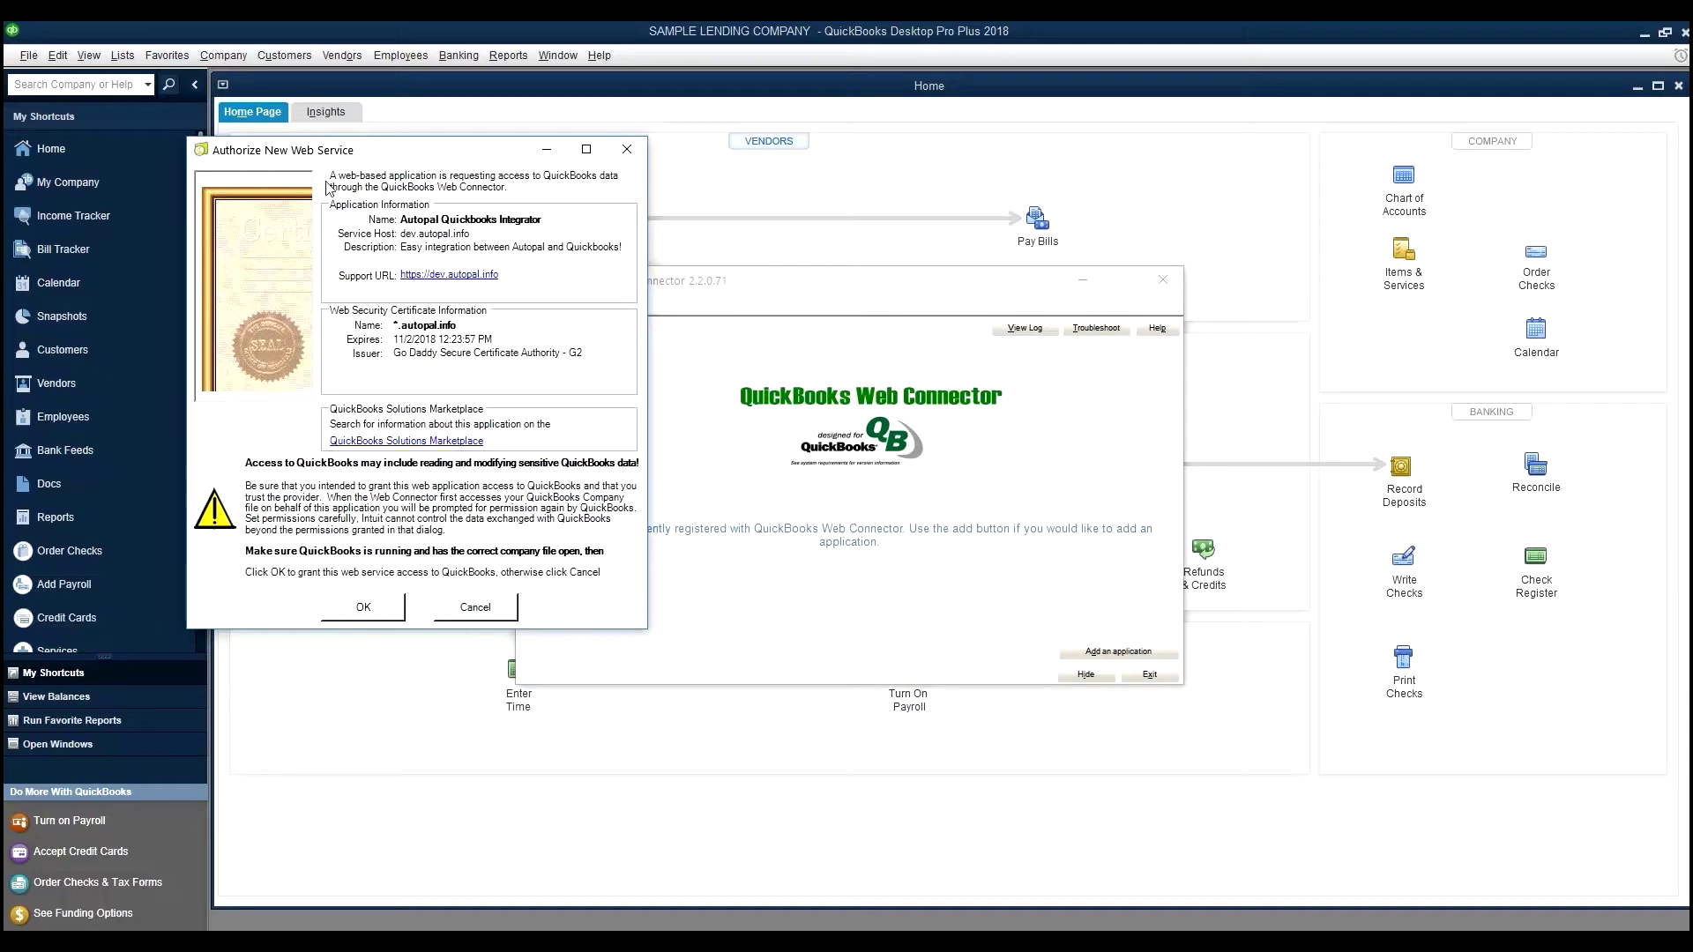
left_click(377, 605)
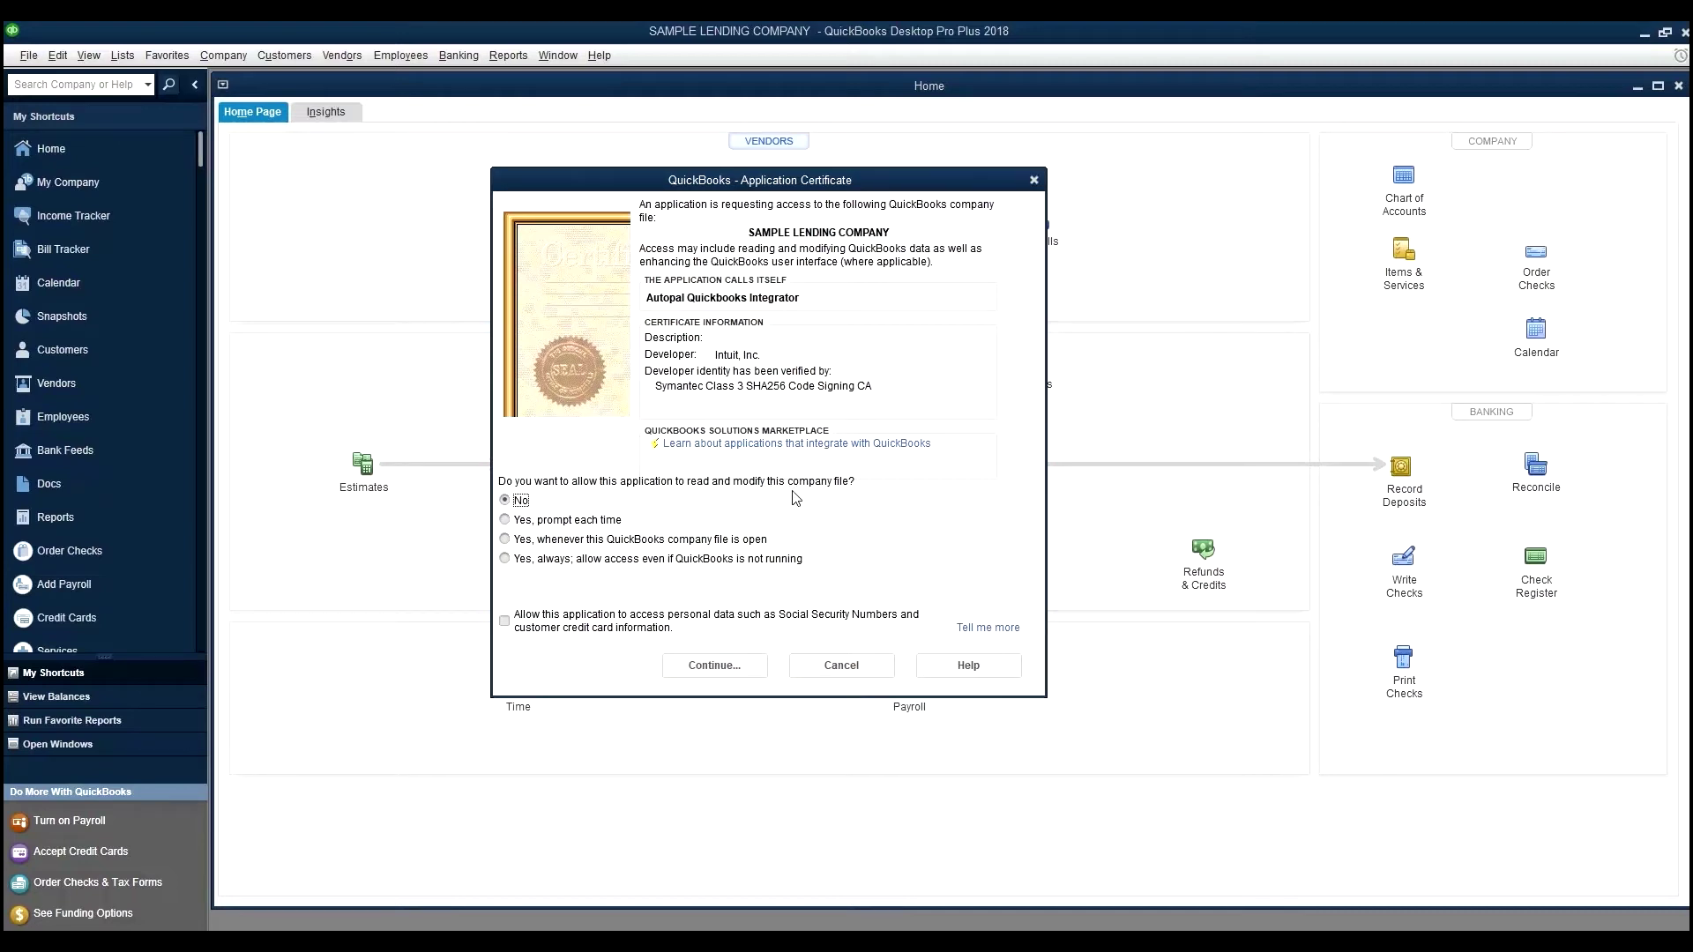
Step: Grant the integrator access whenever the SAMPLE LENDING COMPANY file is open, and confirm
left_click(506, 540)
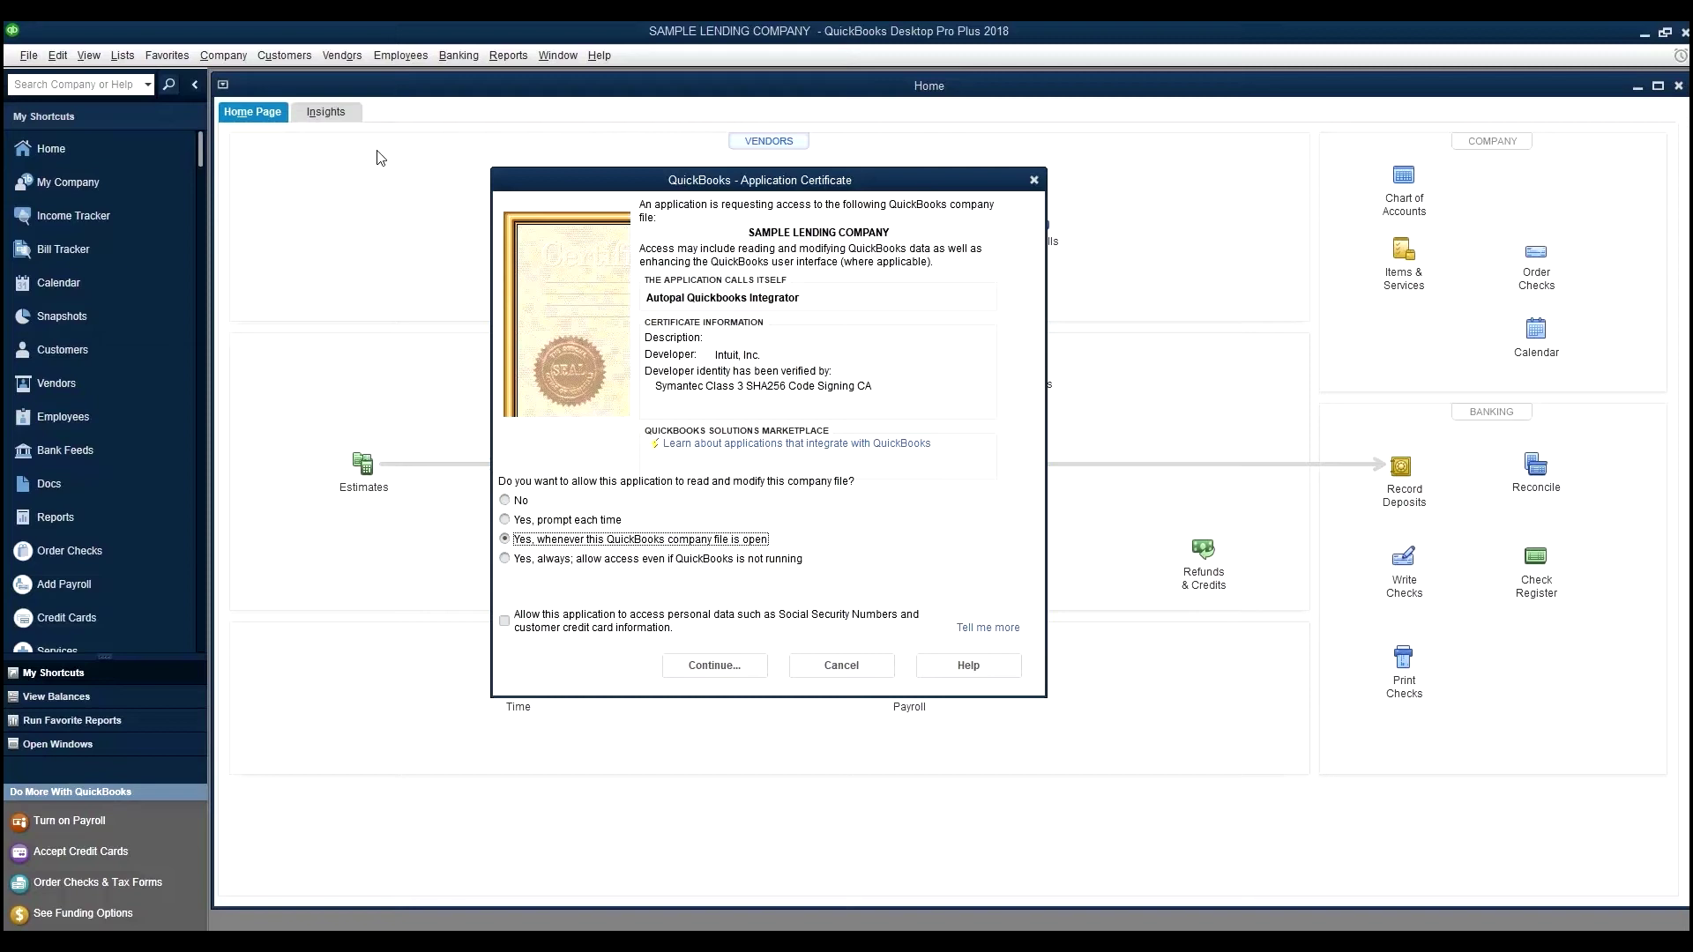
left_click(714, 668)
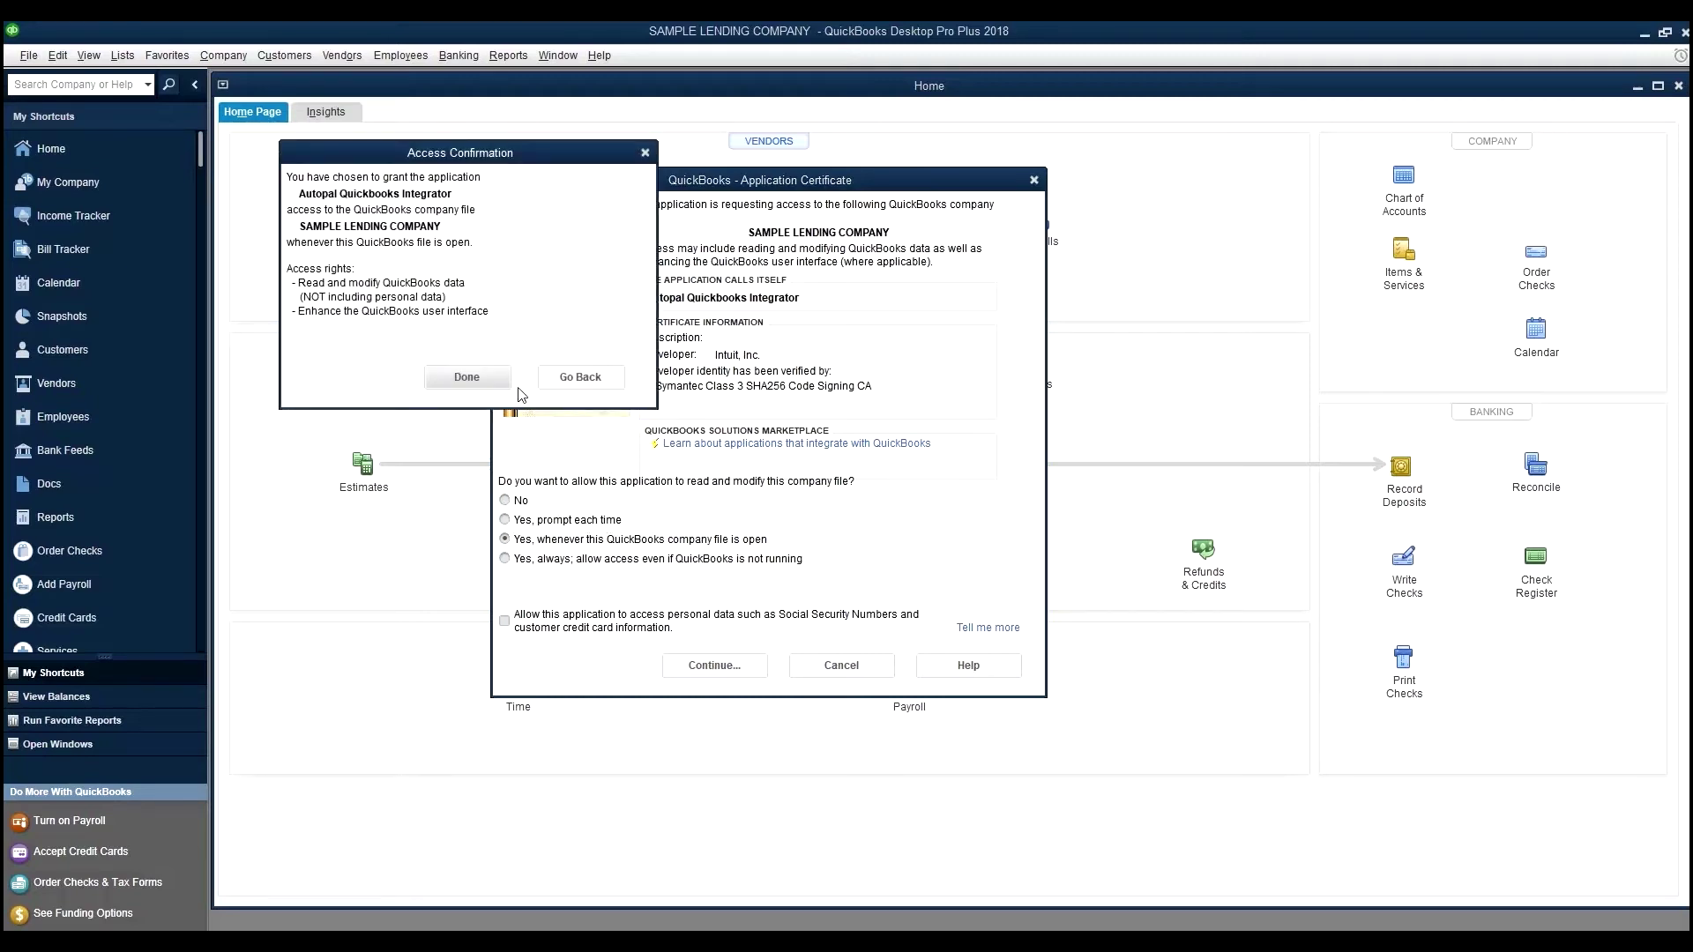
left_click(490, 386)
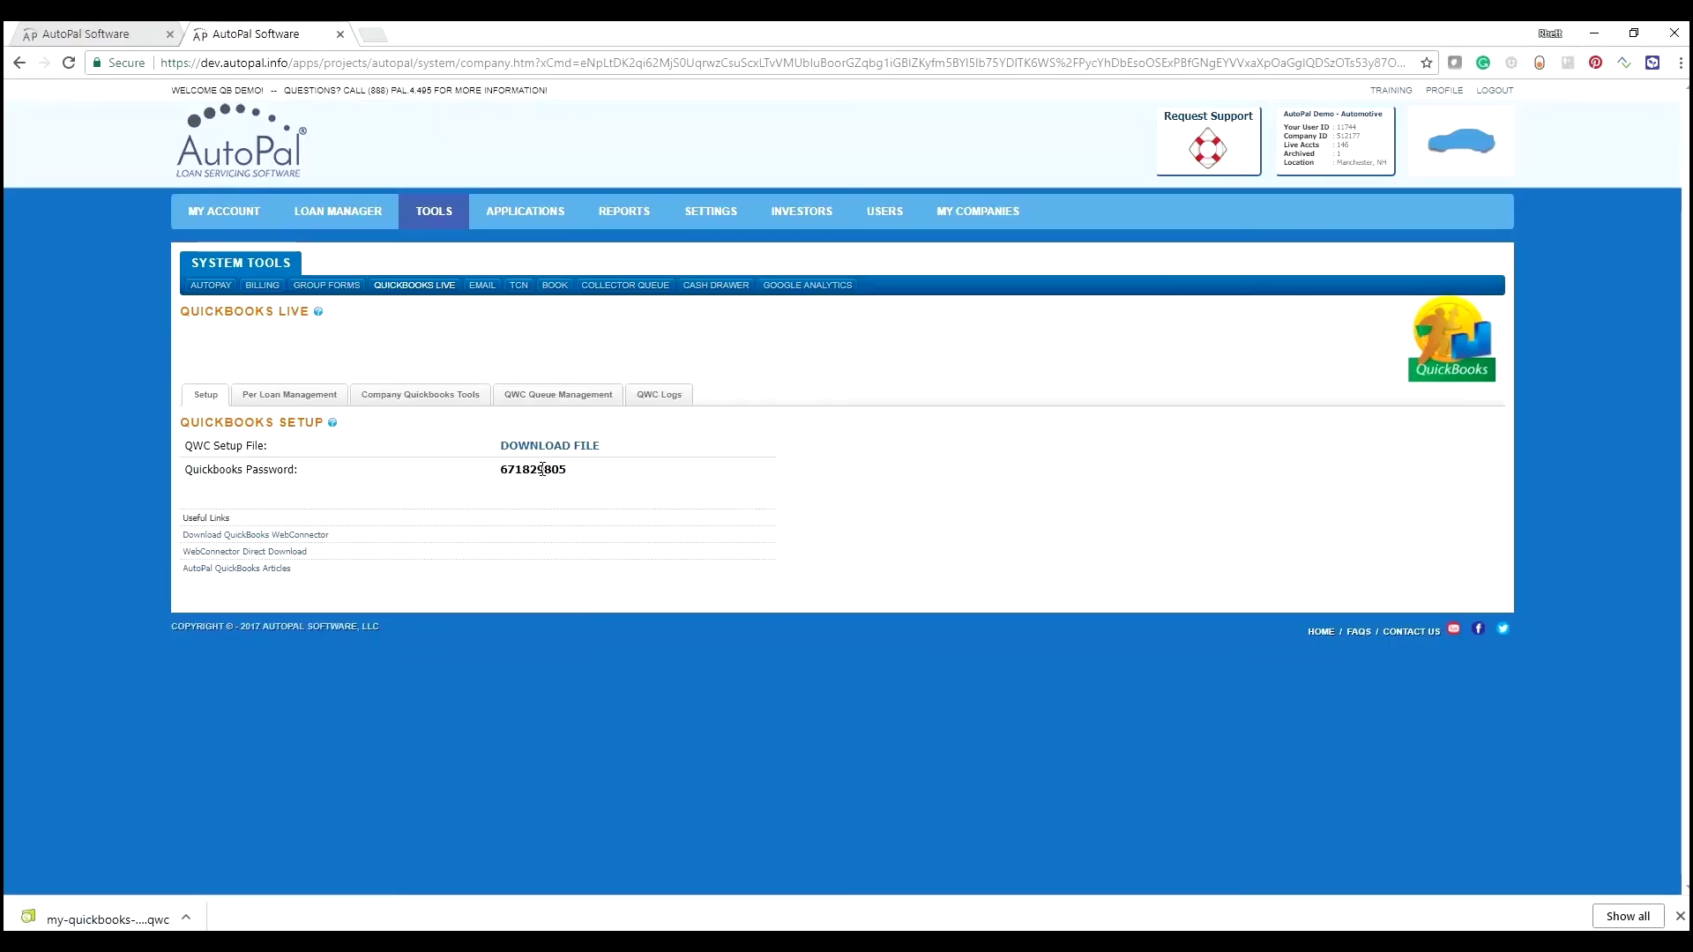
Step: Paste AutoPal's QuickBooks password into the integrator's Password cell in Web Connector and save it
double_click(543, 471)
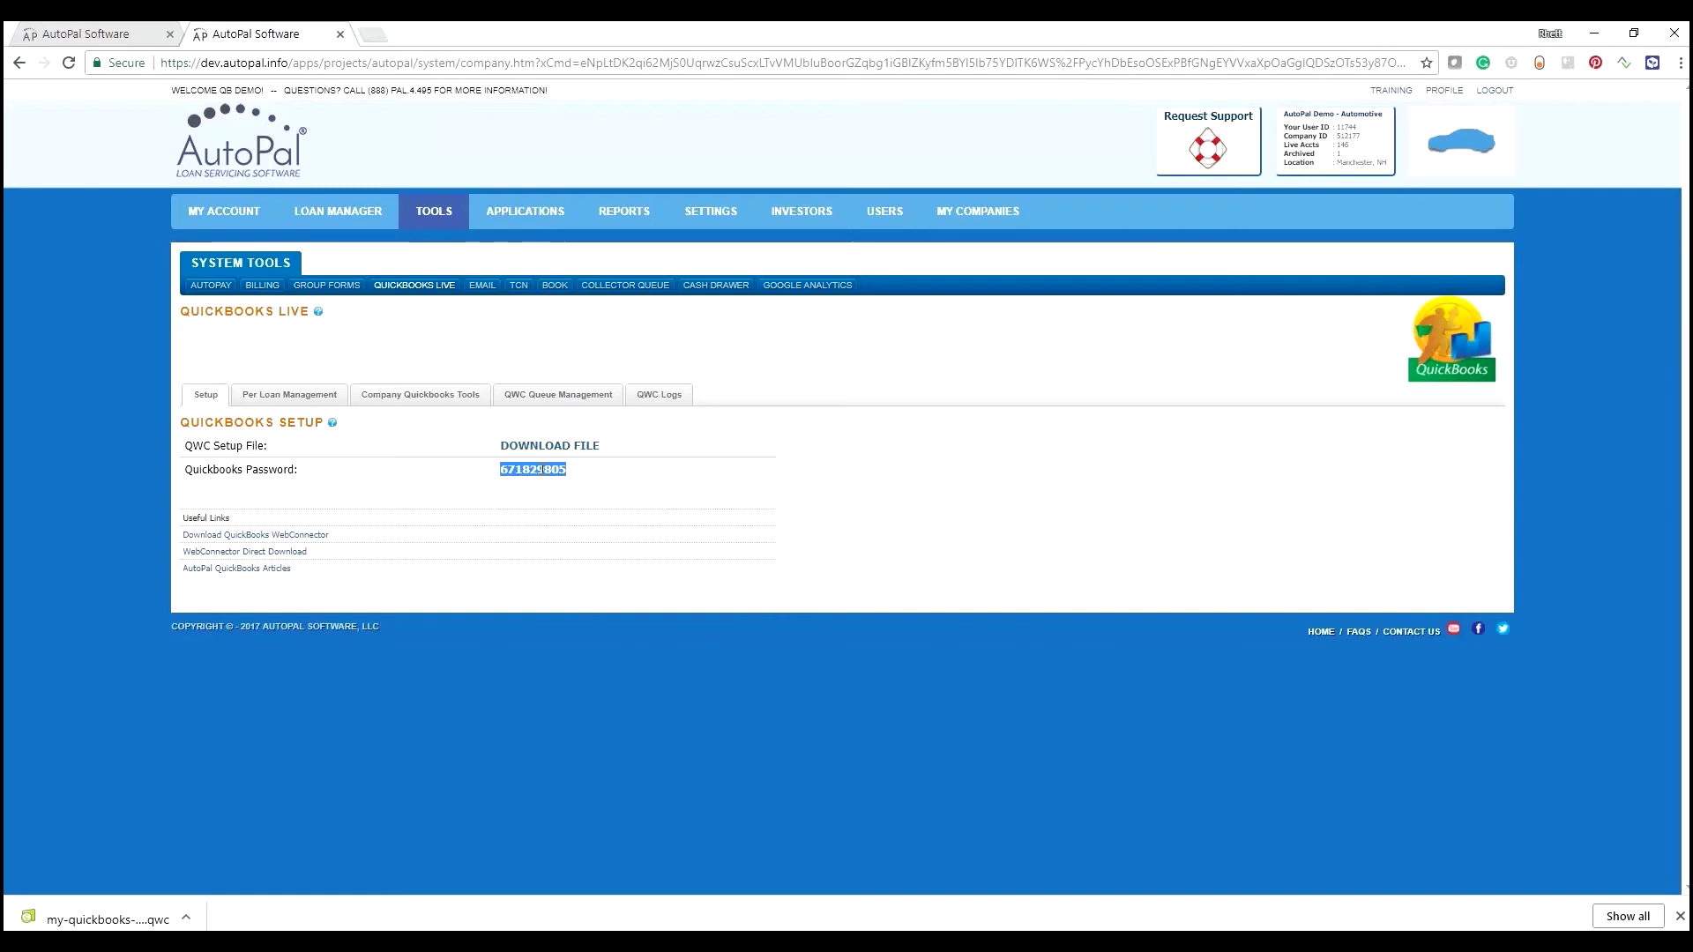
key("alt+Tab")
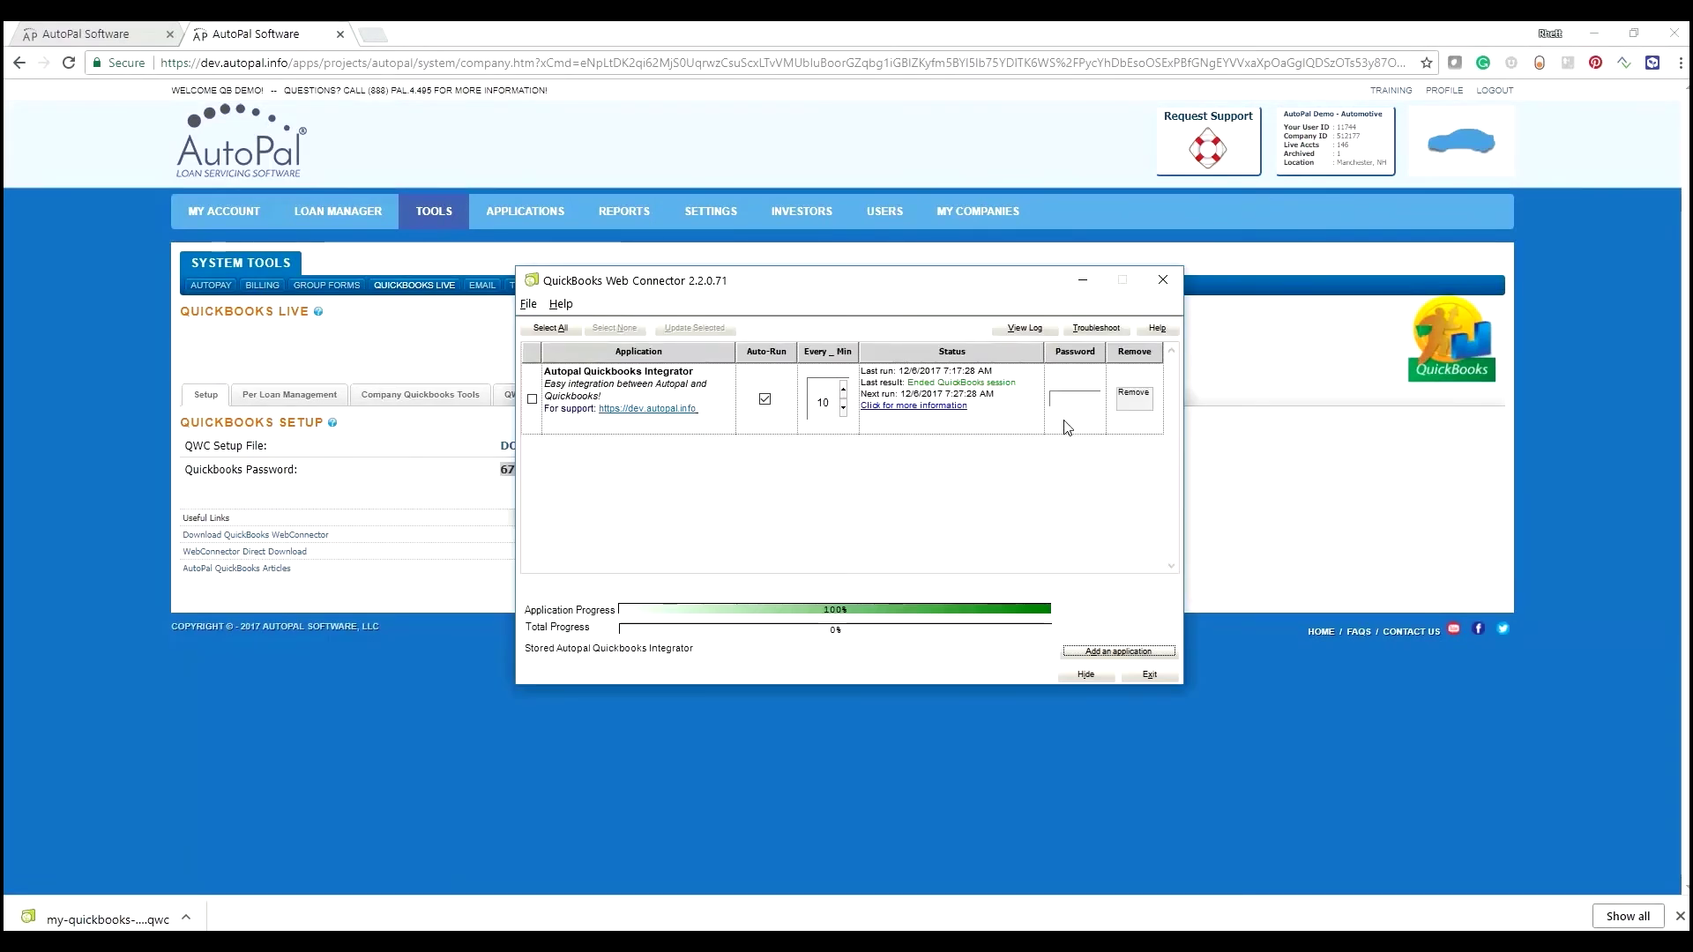
left_click(1075, 399)
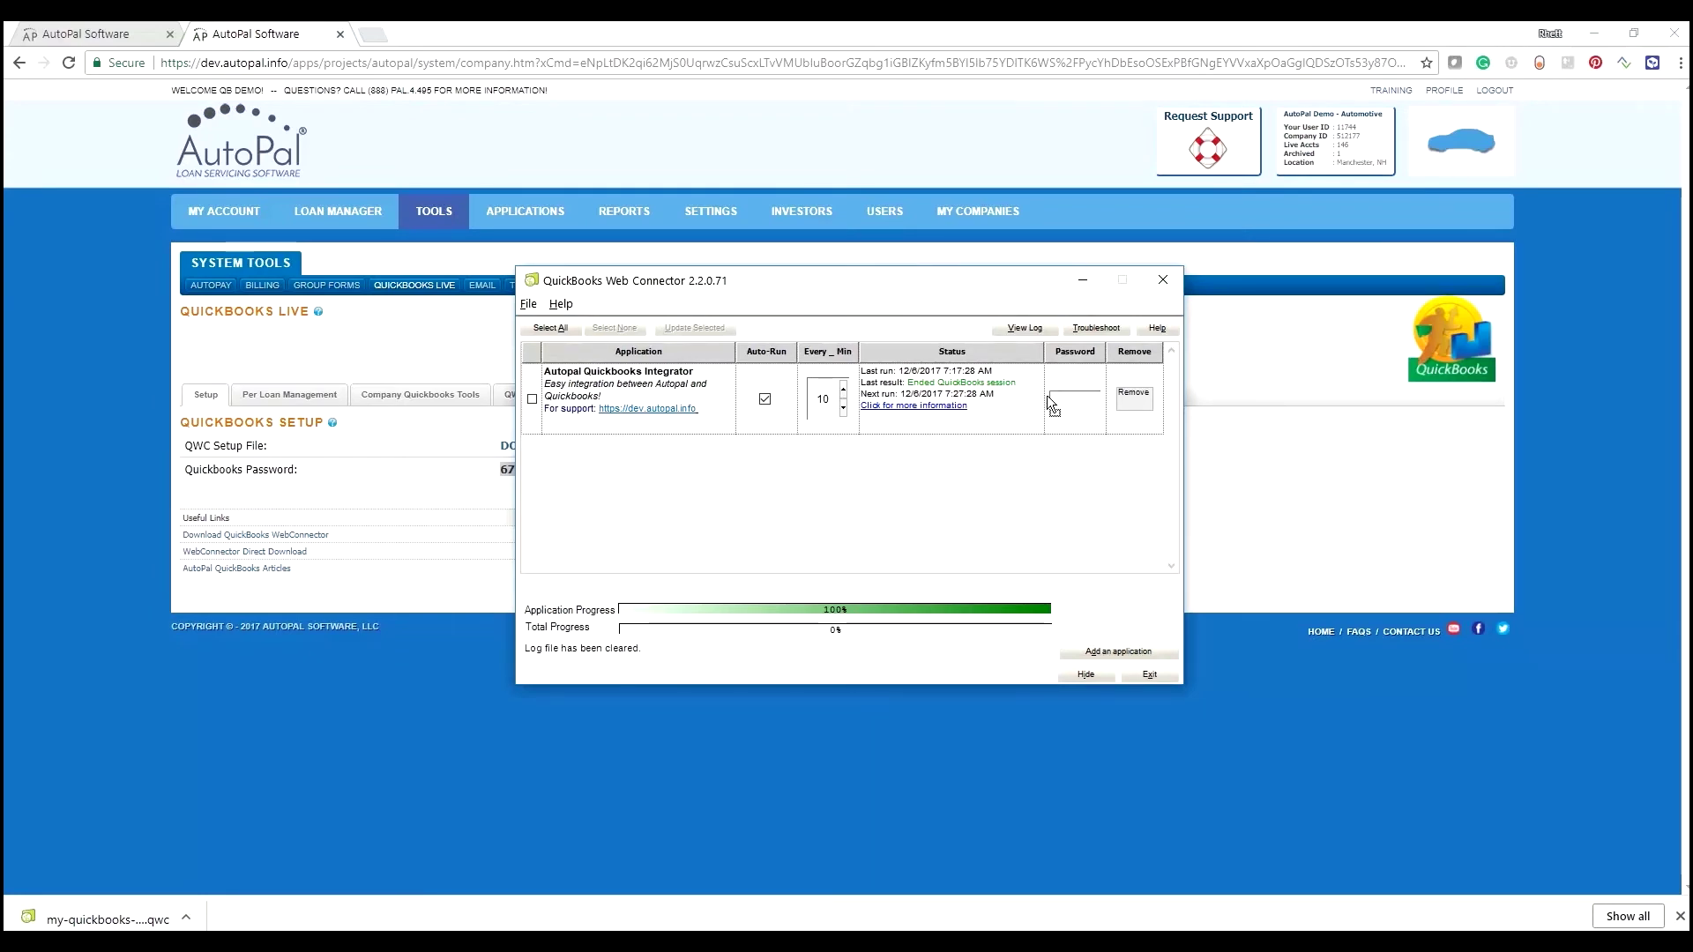
key("ctrl+v")
key("Tab")
left_click(850, 556)
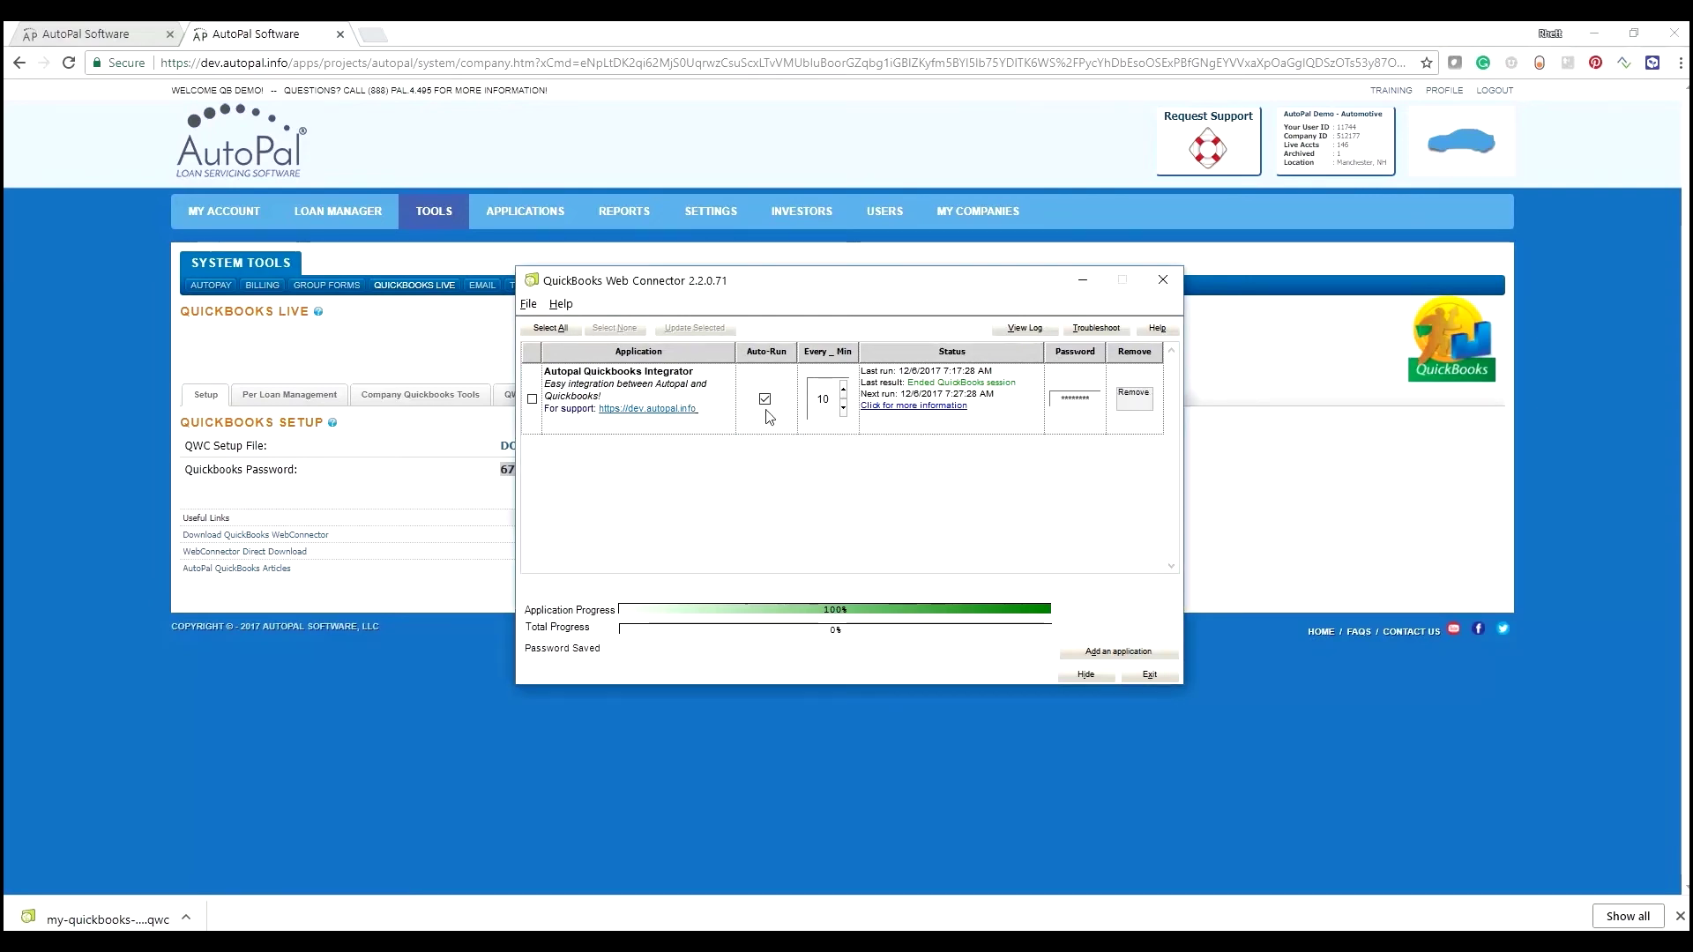
left_click(1258, 510)
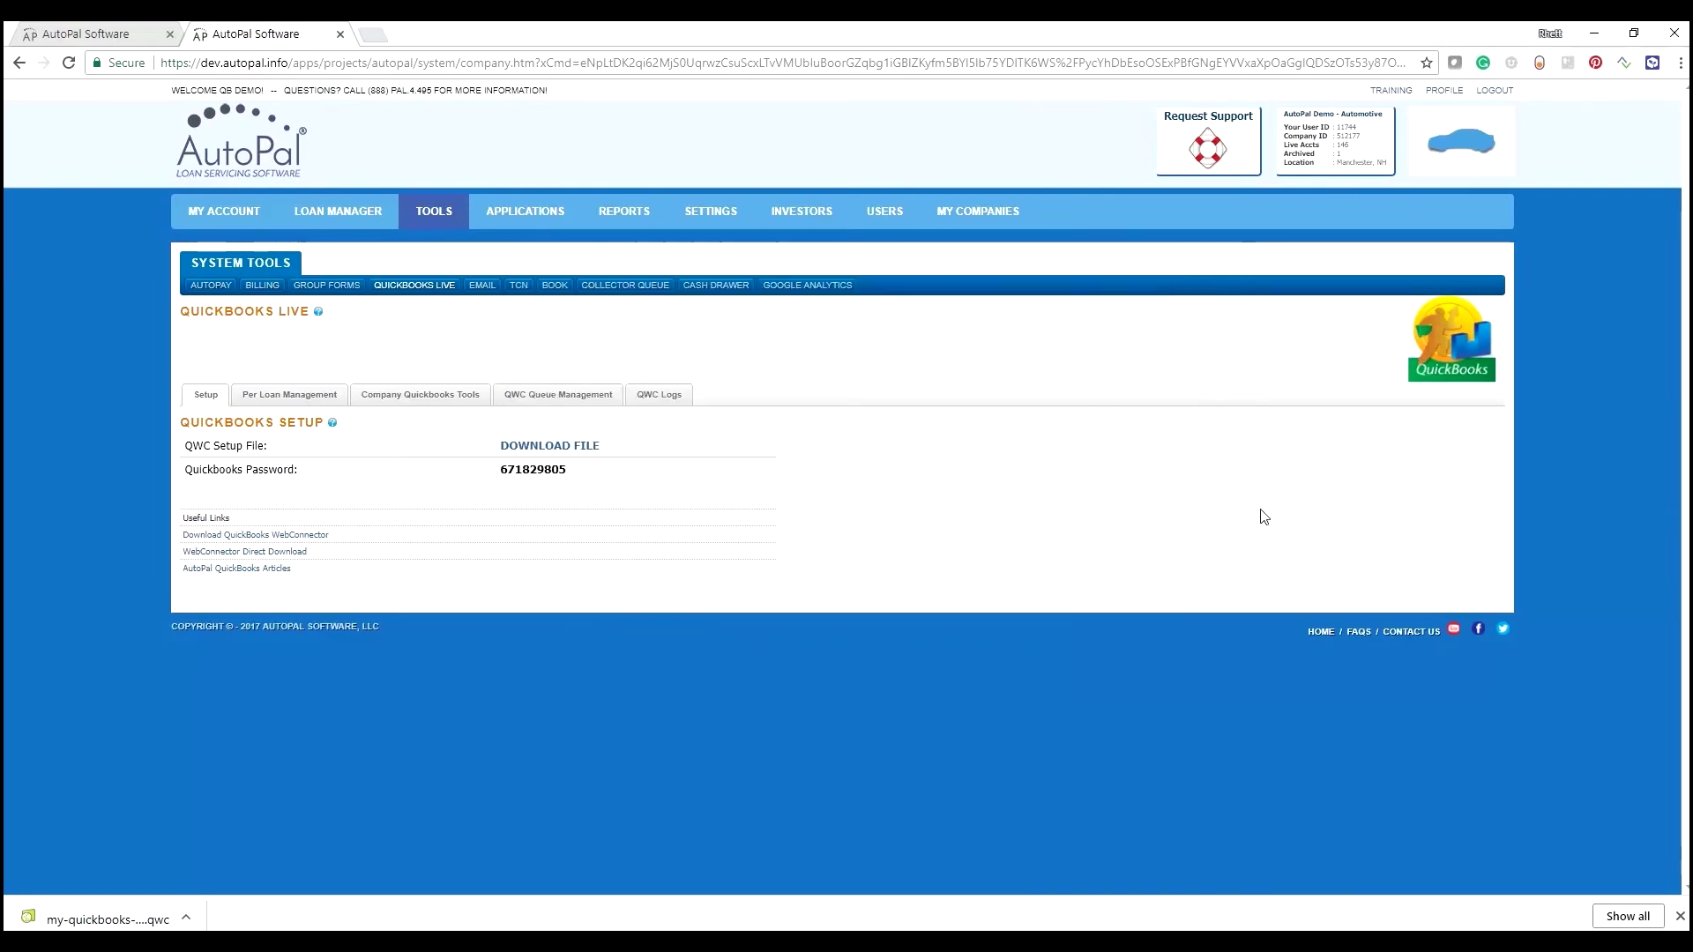
Step: Purge all 157 pending items from AutoPal's QWC Queue Management queue
left_click(543, 396)
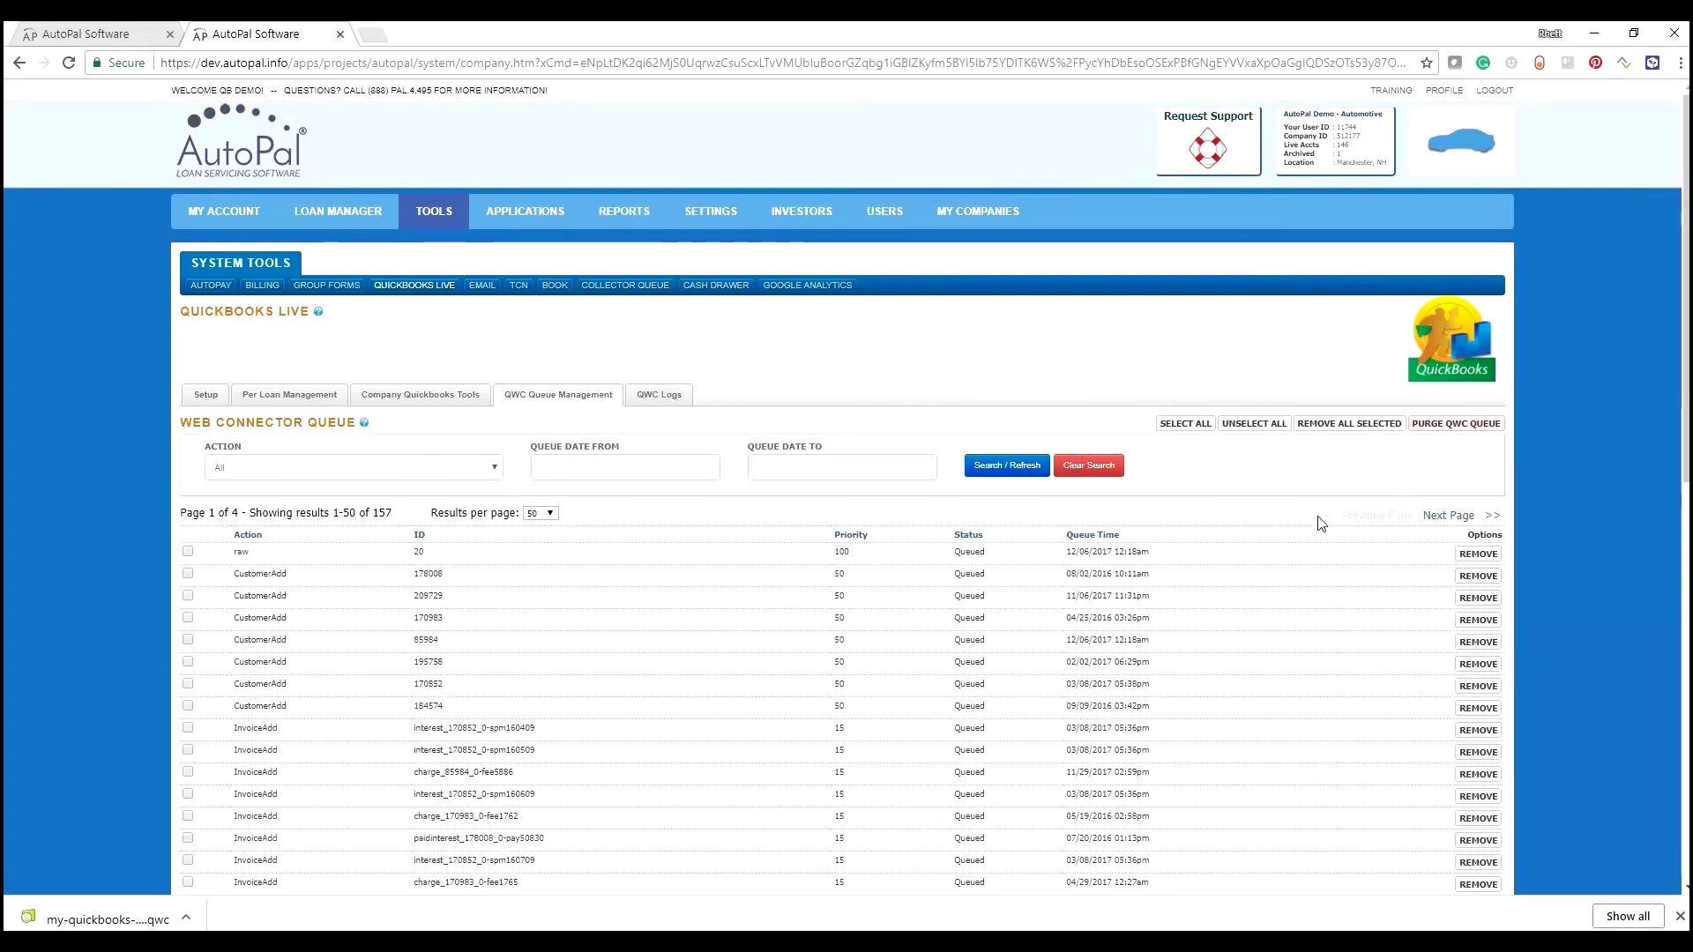
left_click(1456, 424)
left_click(817, 541)
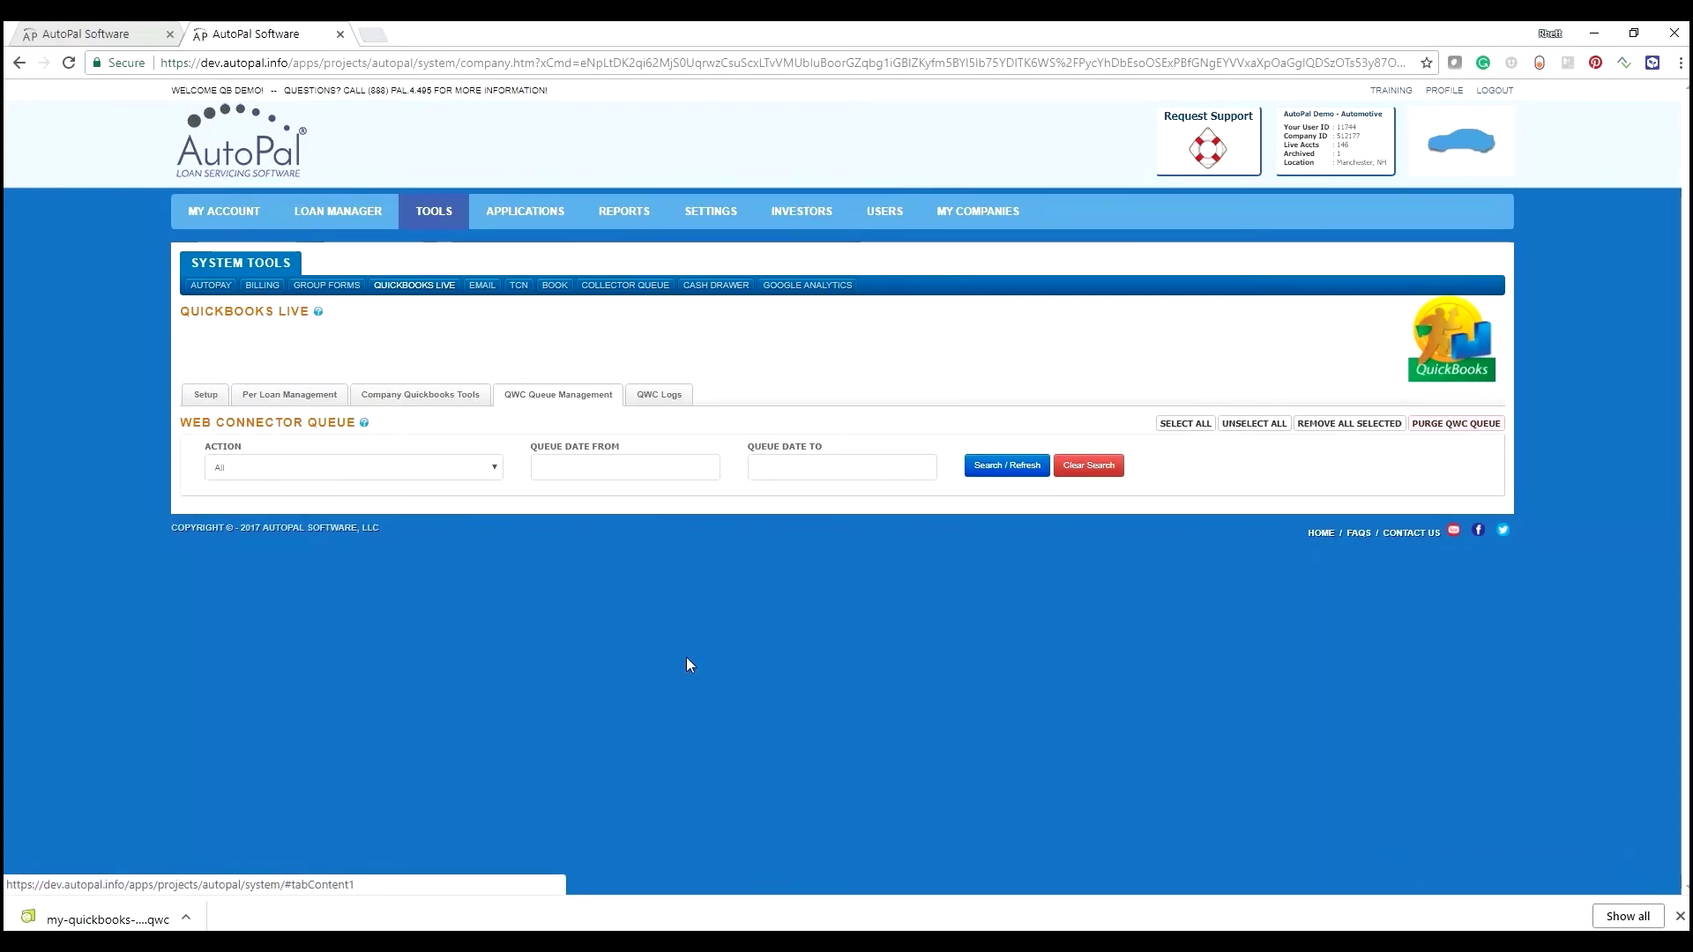
key("alt+Tab")
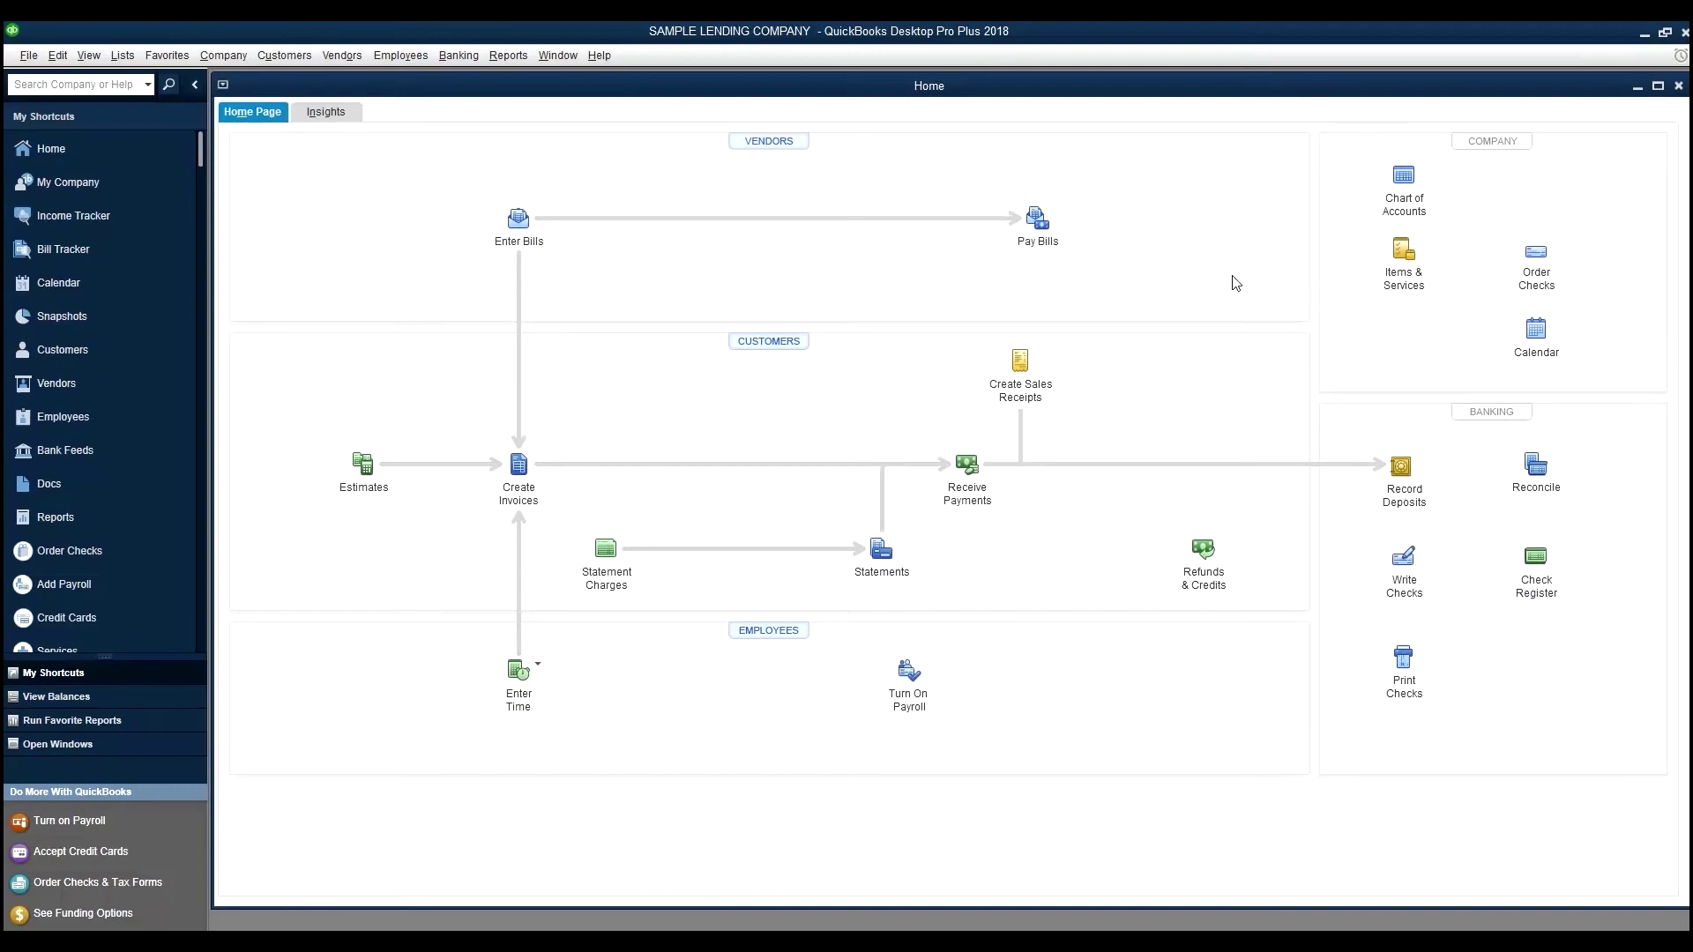
Step: Open the Chart of Accounts from the Home page maximized and look over the existing accounts
left_click(1409, 205)
left_click(667, 183)
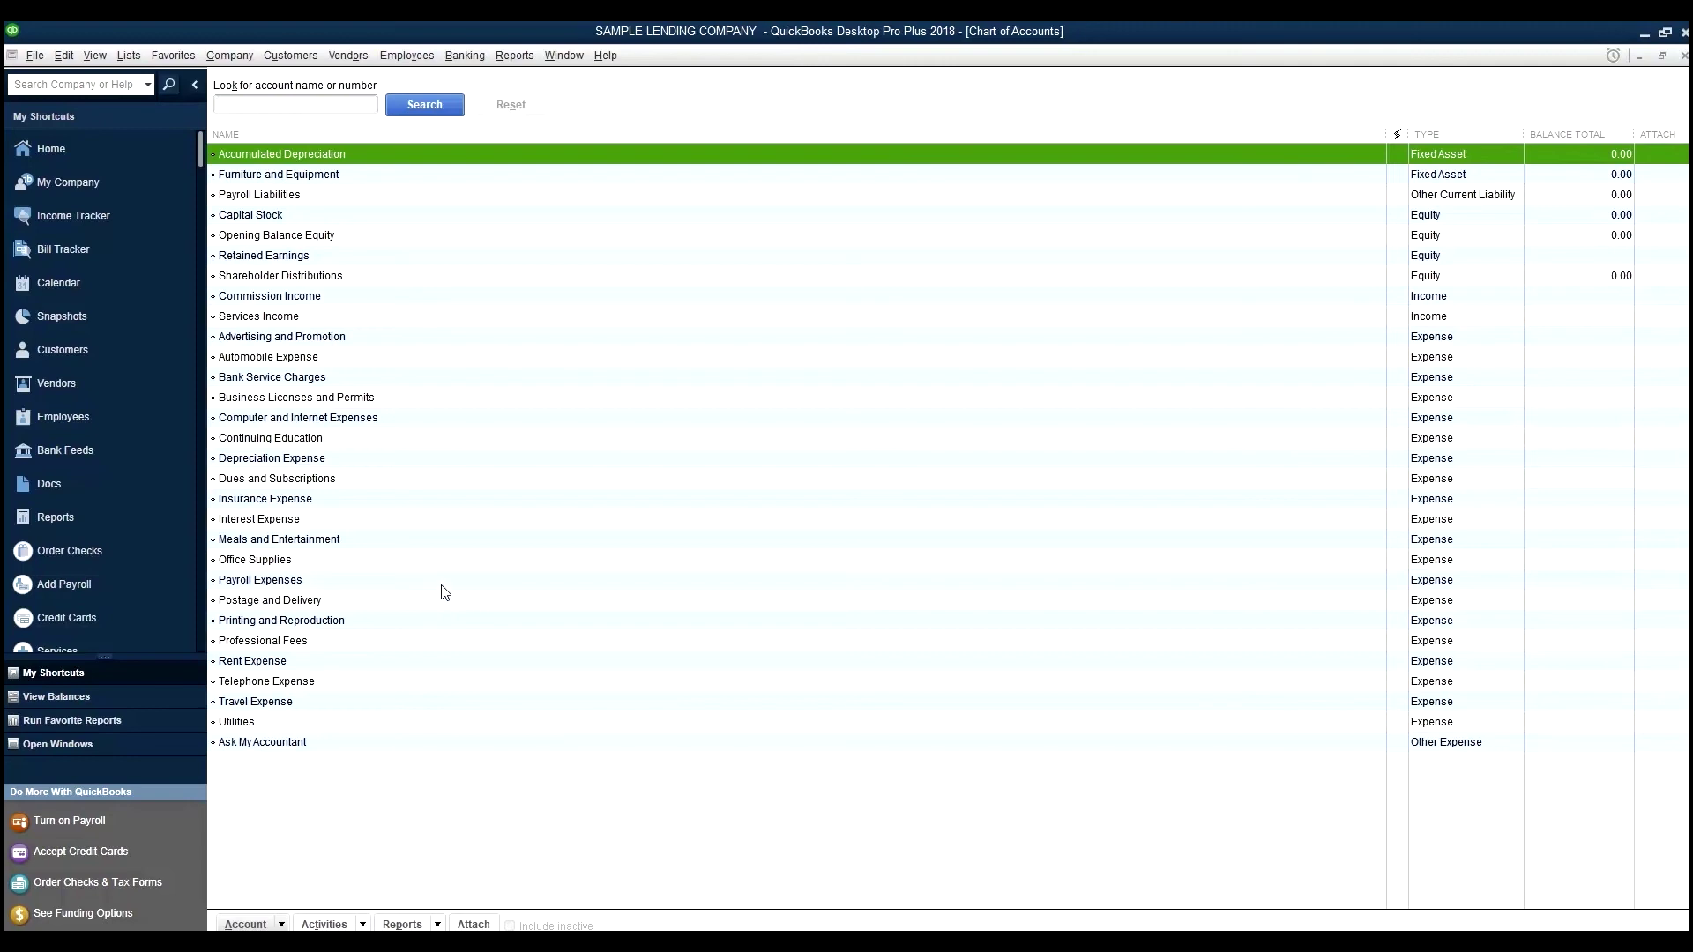
key("alt+Tab")
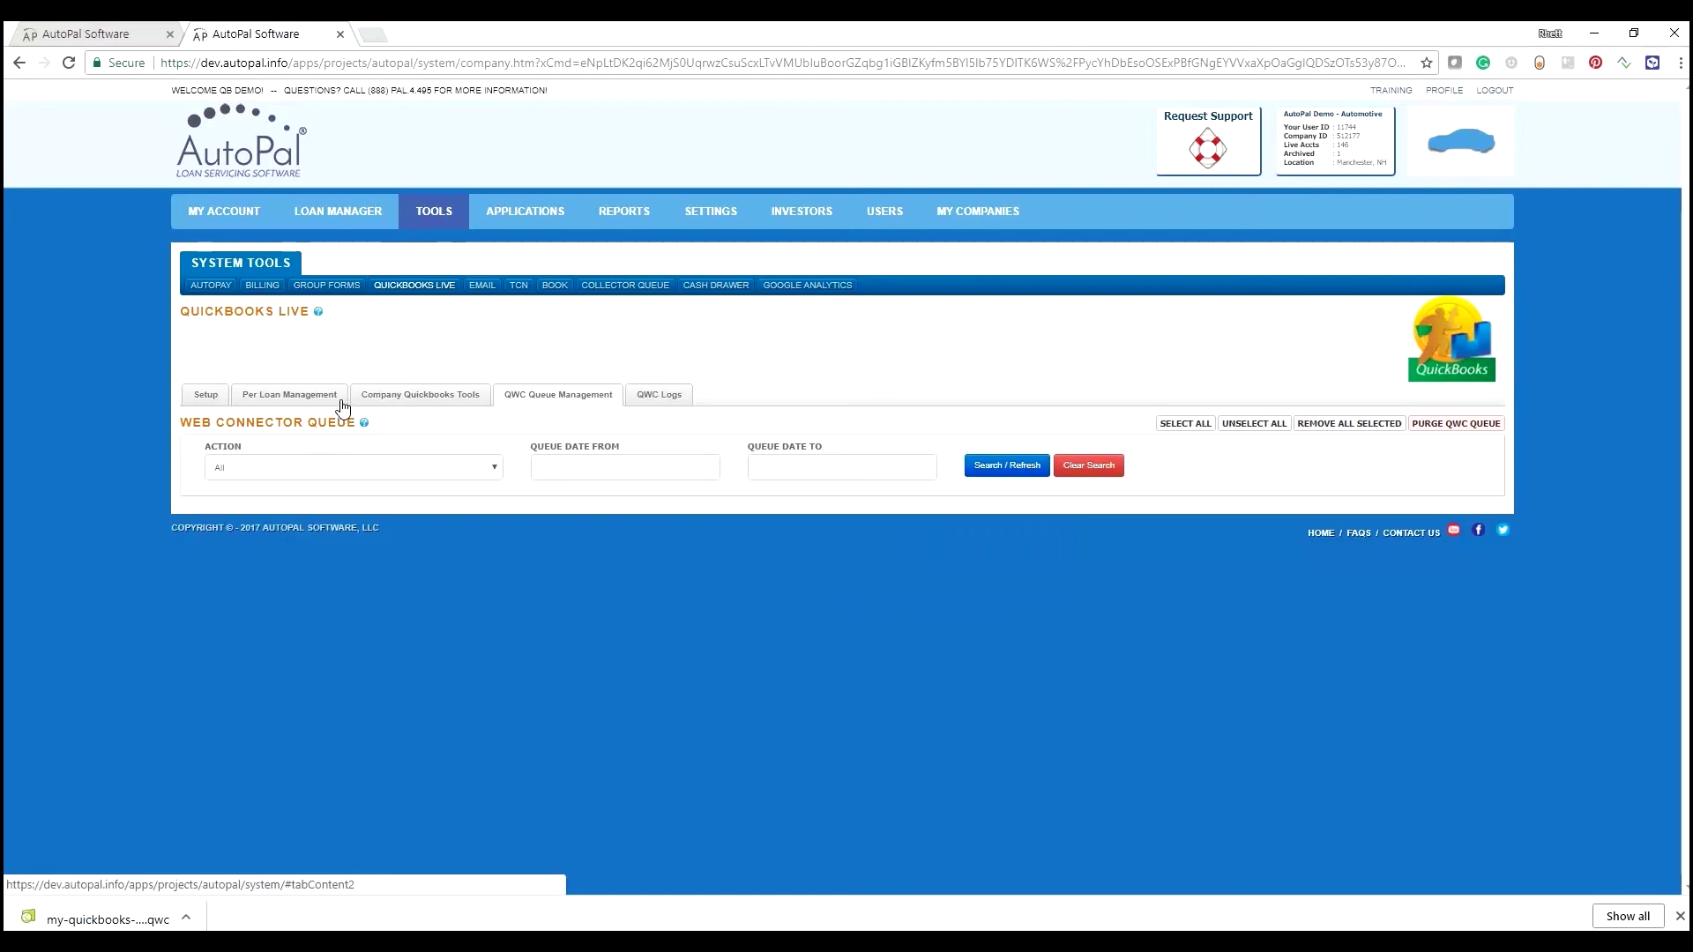
Step: Queue AutoPal's 'QB Setup - Complete' for QuickBooks: loan accounts, payment methods and fees
left_click(399, 397)
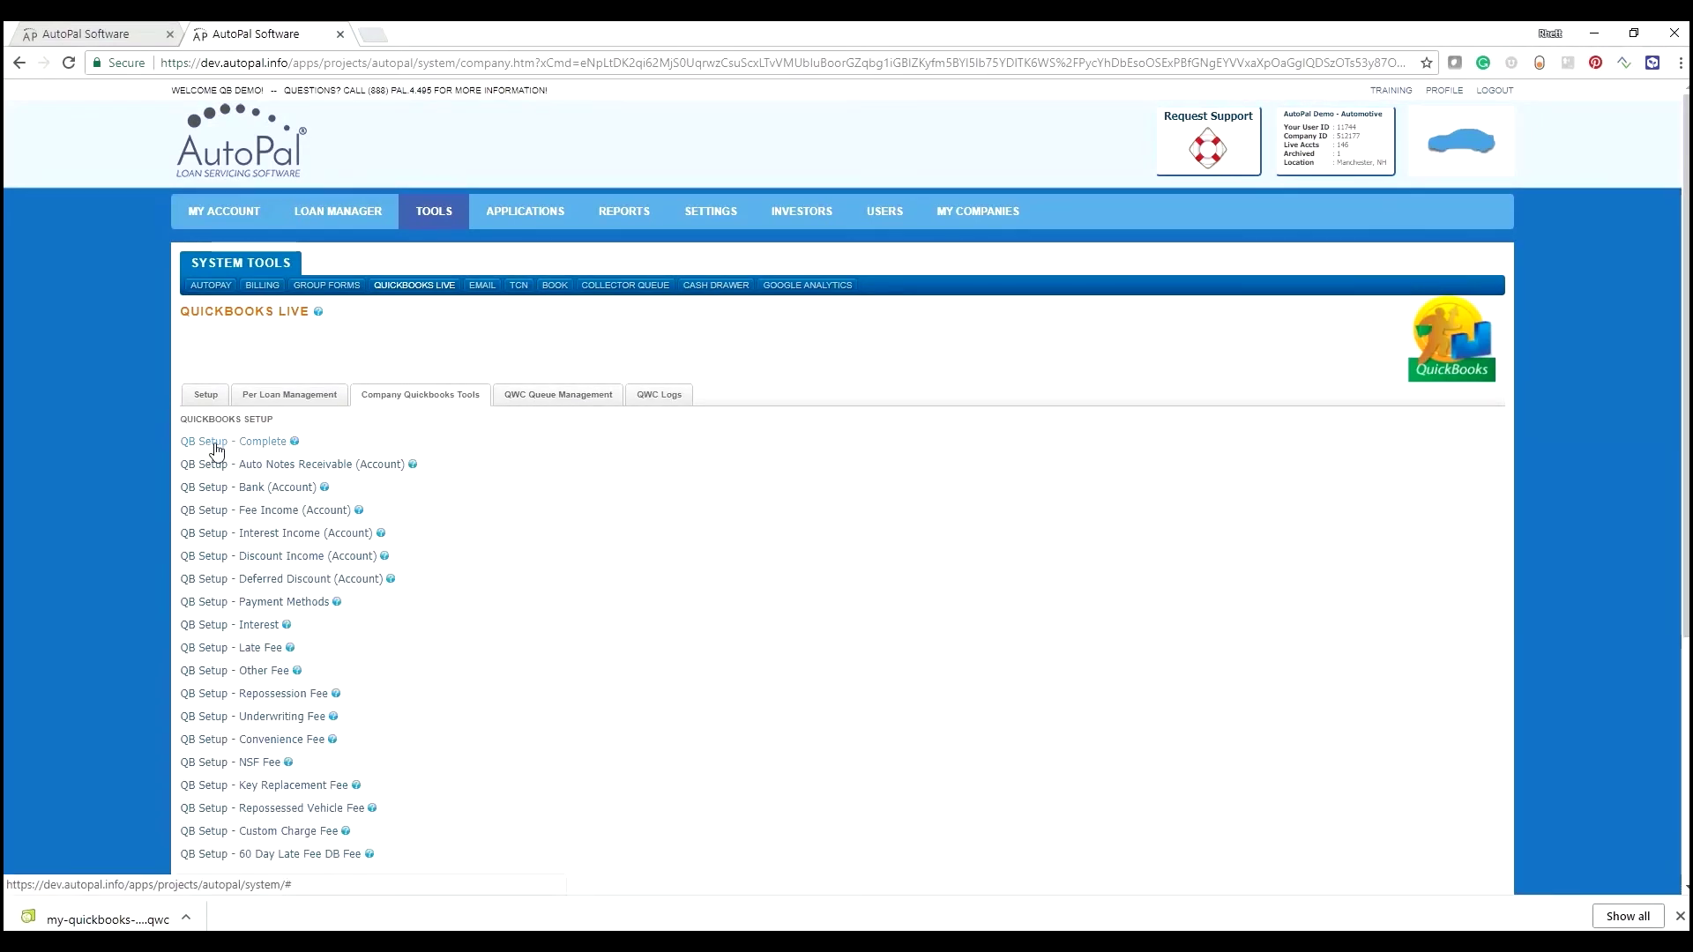
left_click(238, 445)
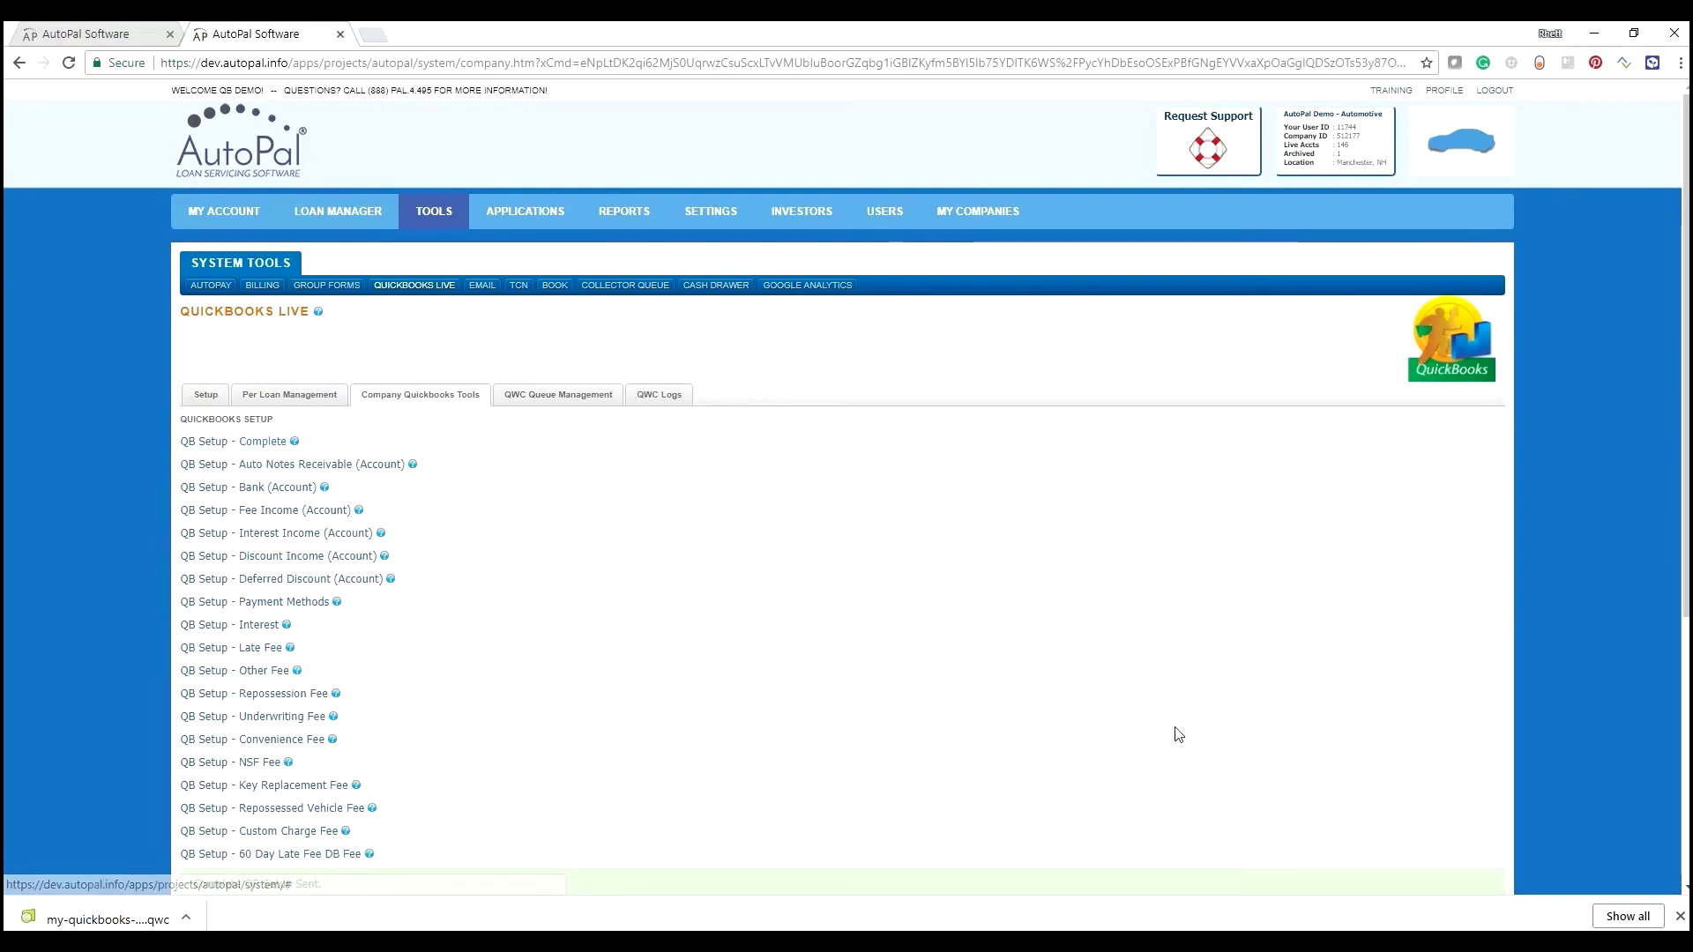
left_click(1680, 916)
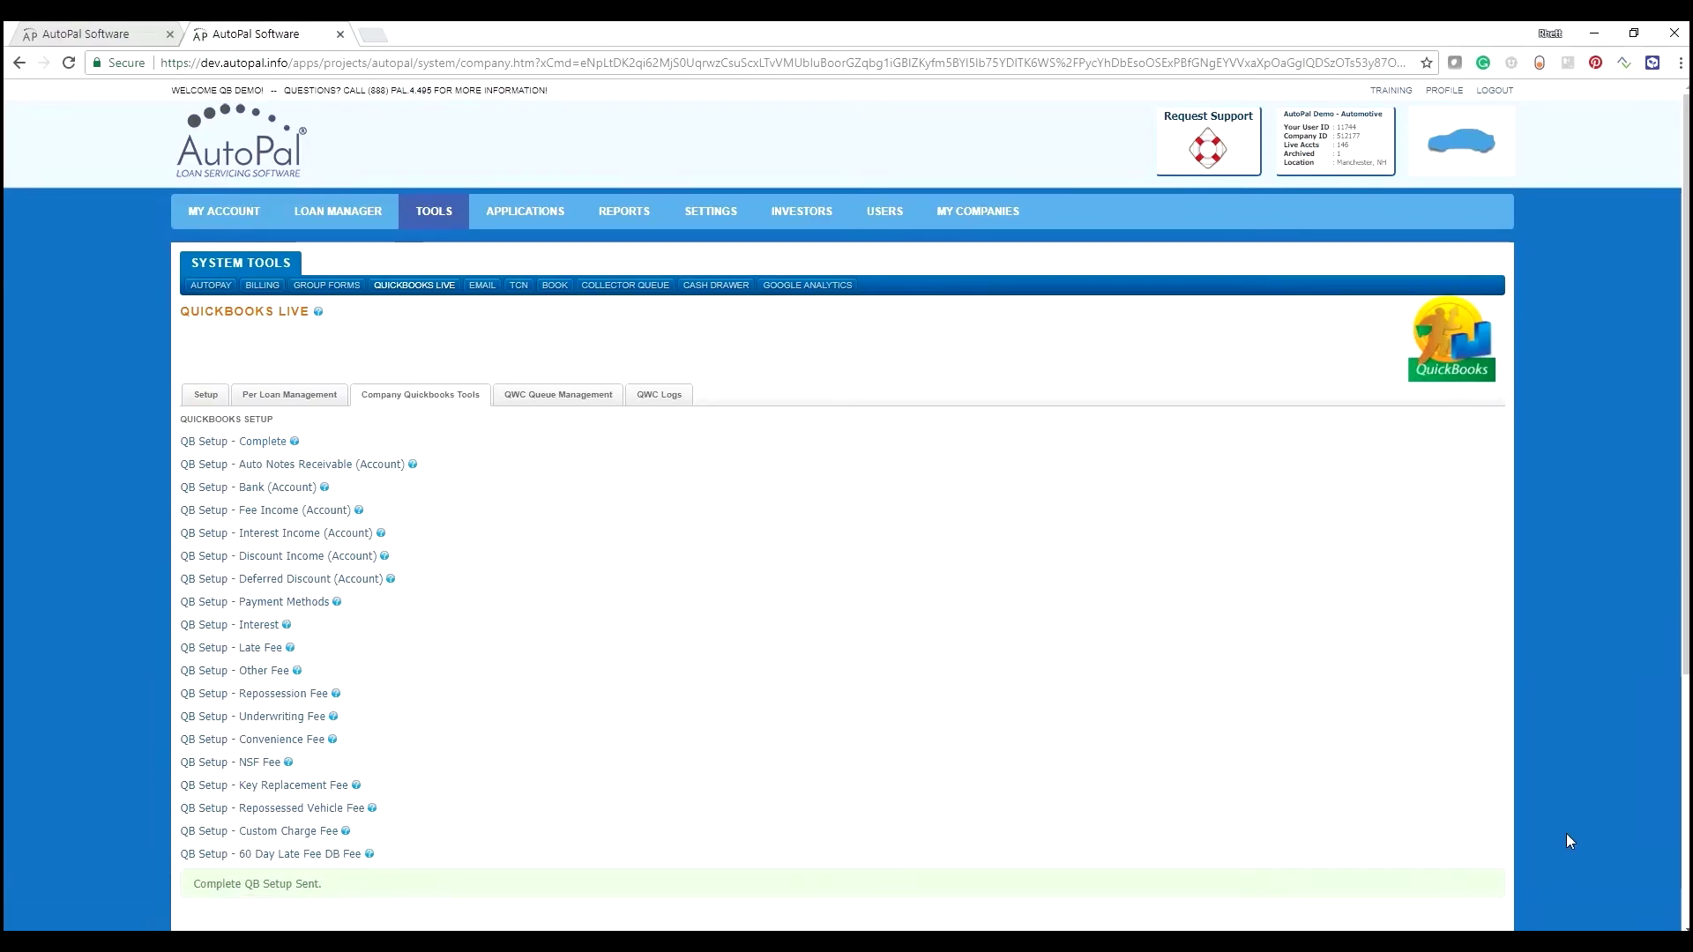
Step: Run the Autopal Quickbooks Integrator update in Web Connector, then view QuickBooks' Chart of Accounts
left_click(536, 398)
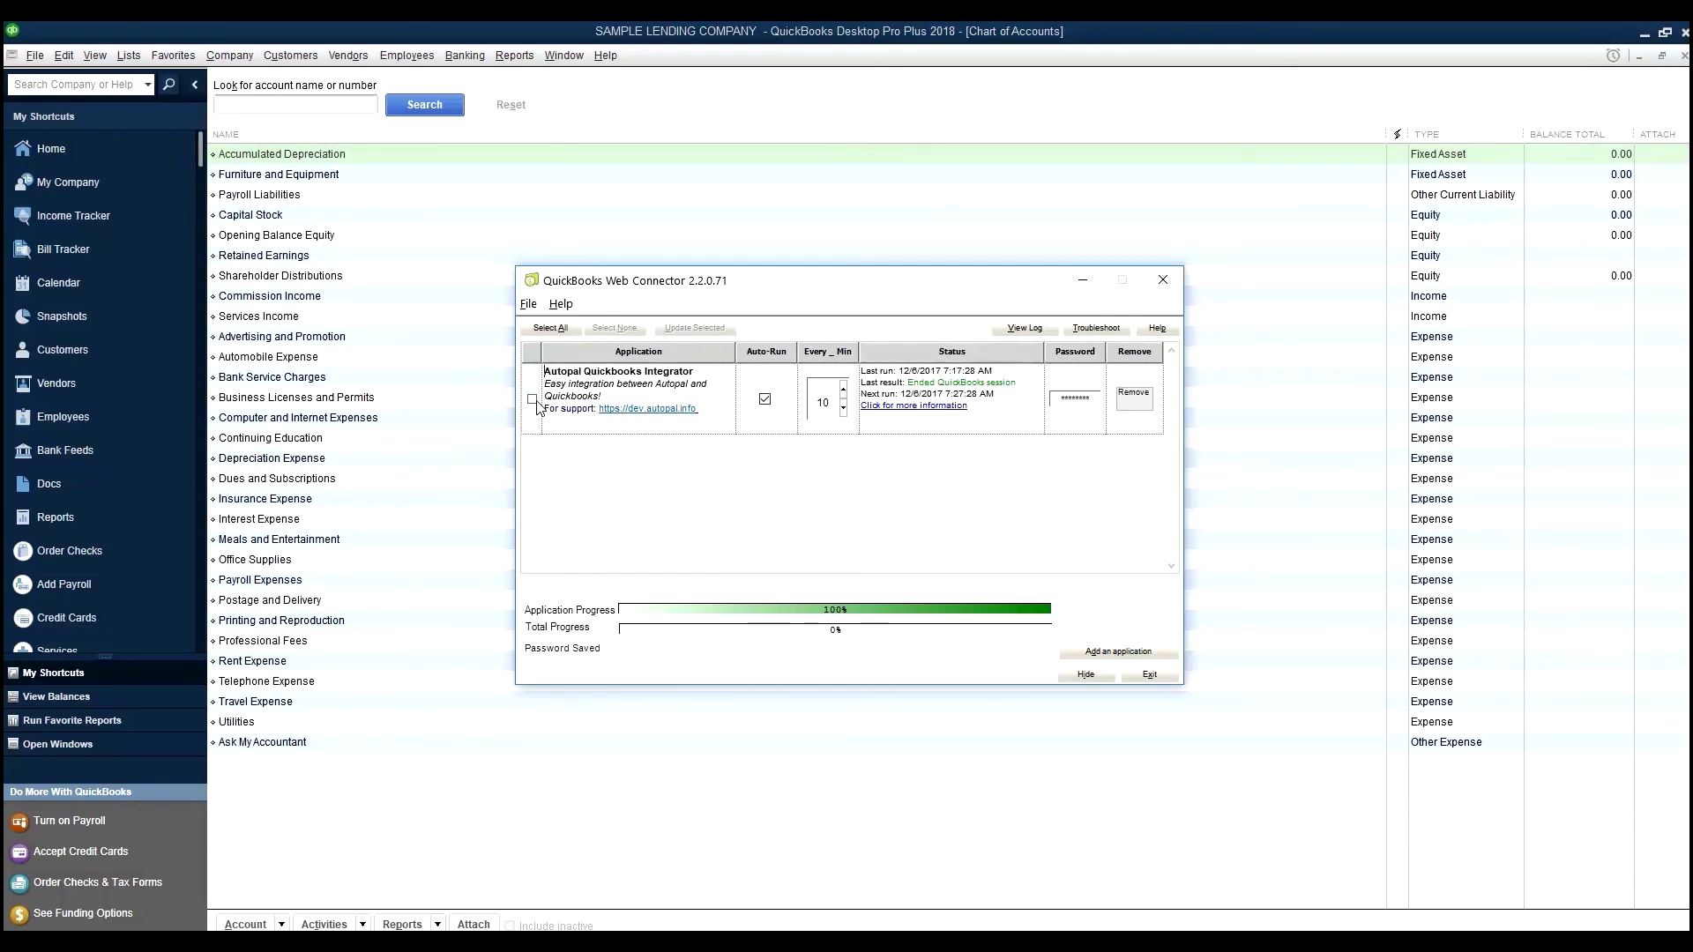
left_click(533, 399)
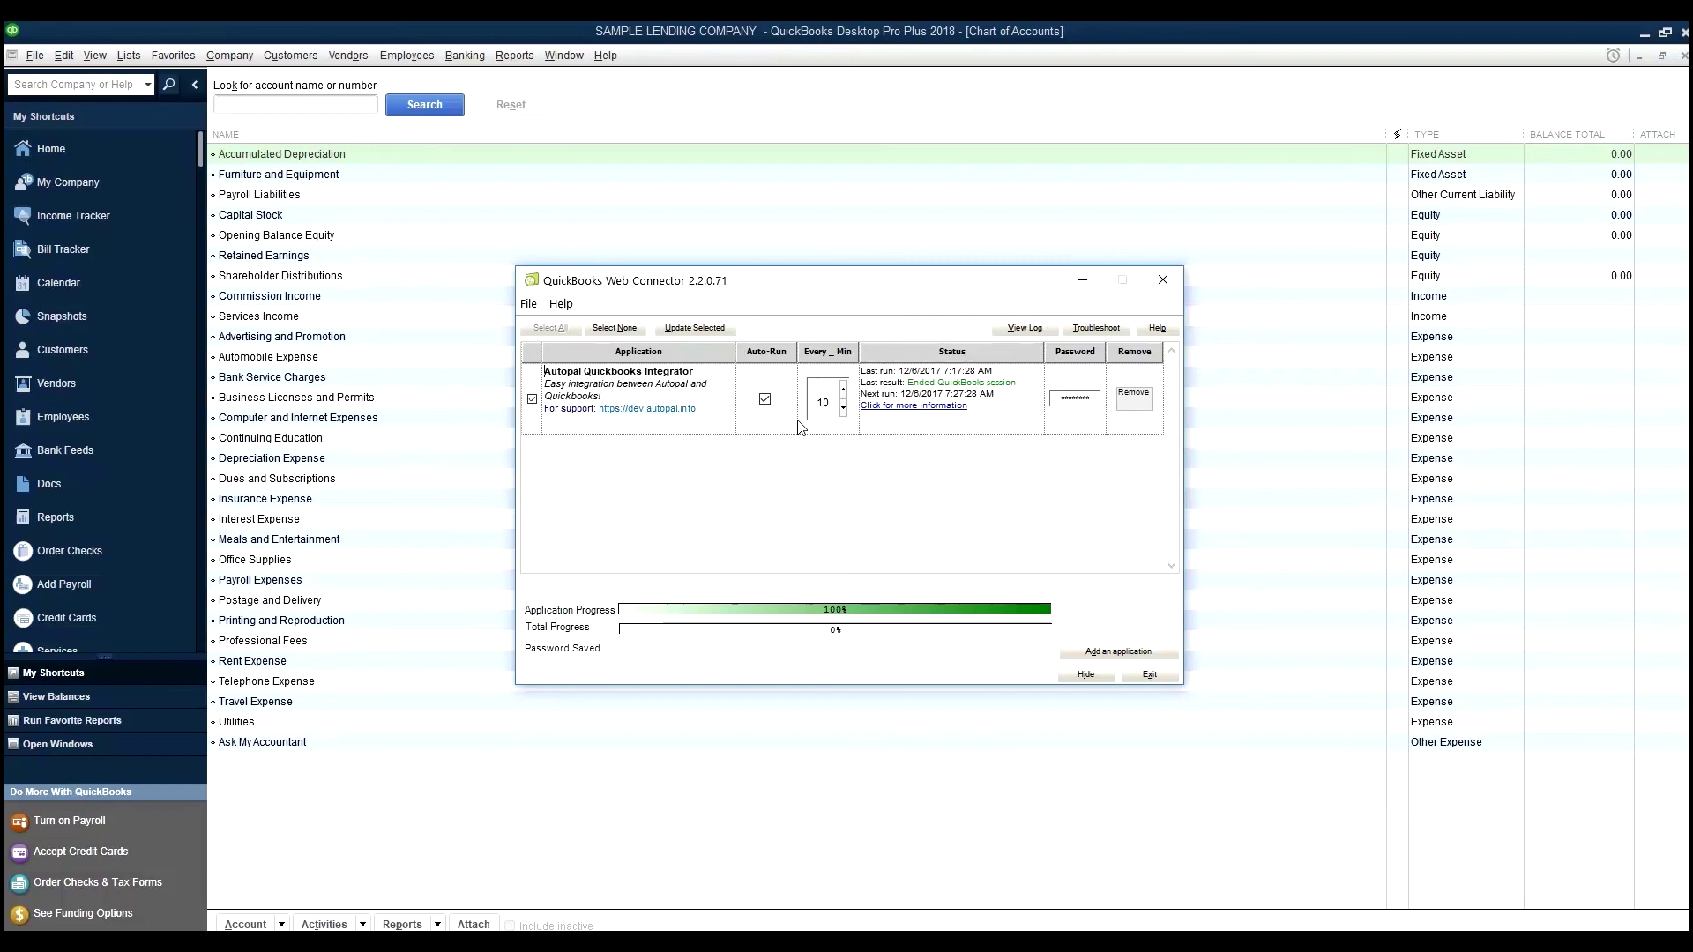
left_click(696, 329)
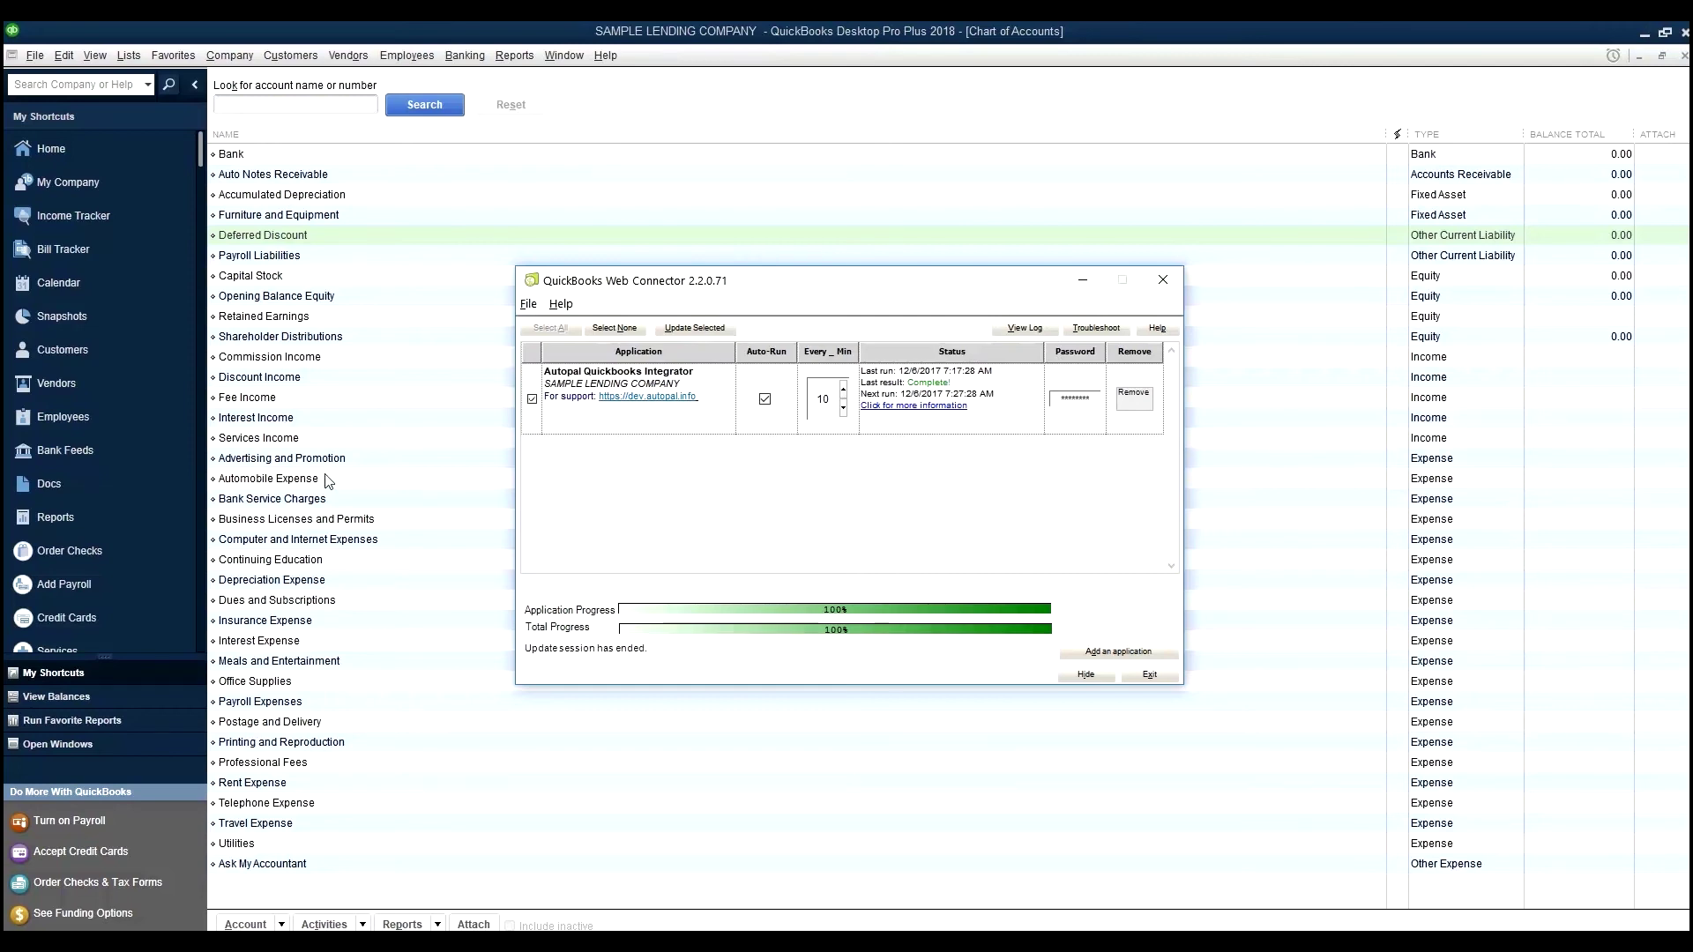
key("alt+Tab")
key("alt+Tab")
key("alt+Tab")
Step: Confirm AutoPal's queue is empty, return to the setup list, and reopen QuickBooks' Chart of Accounts
left_click(1005, 465)
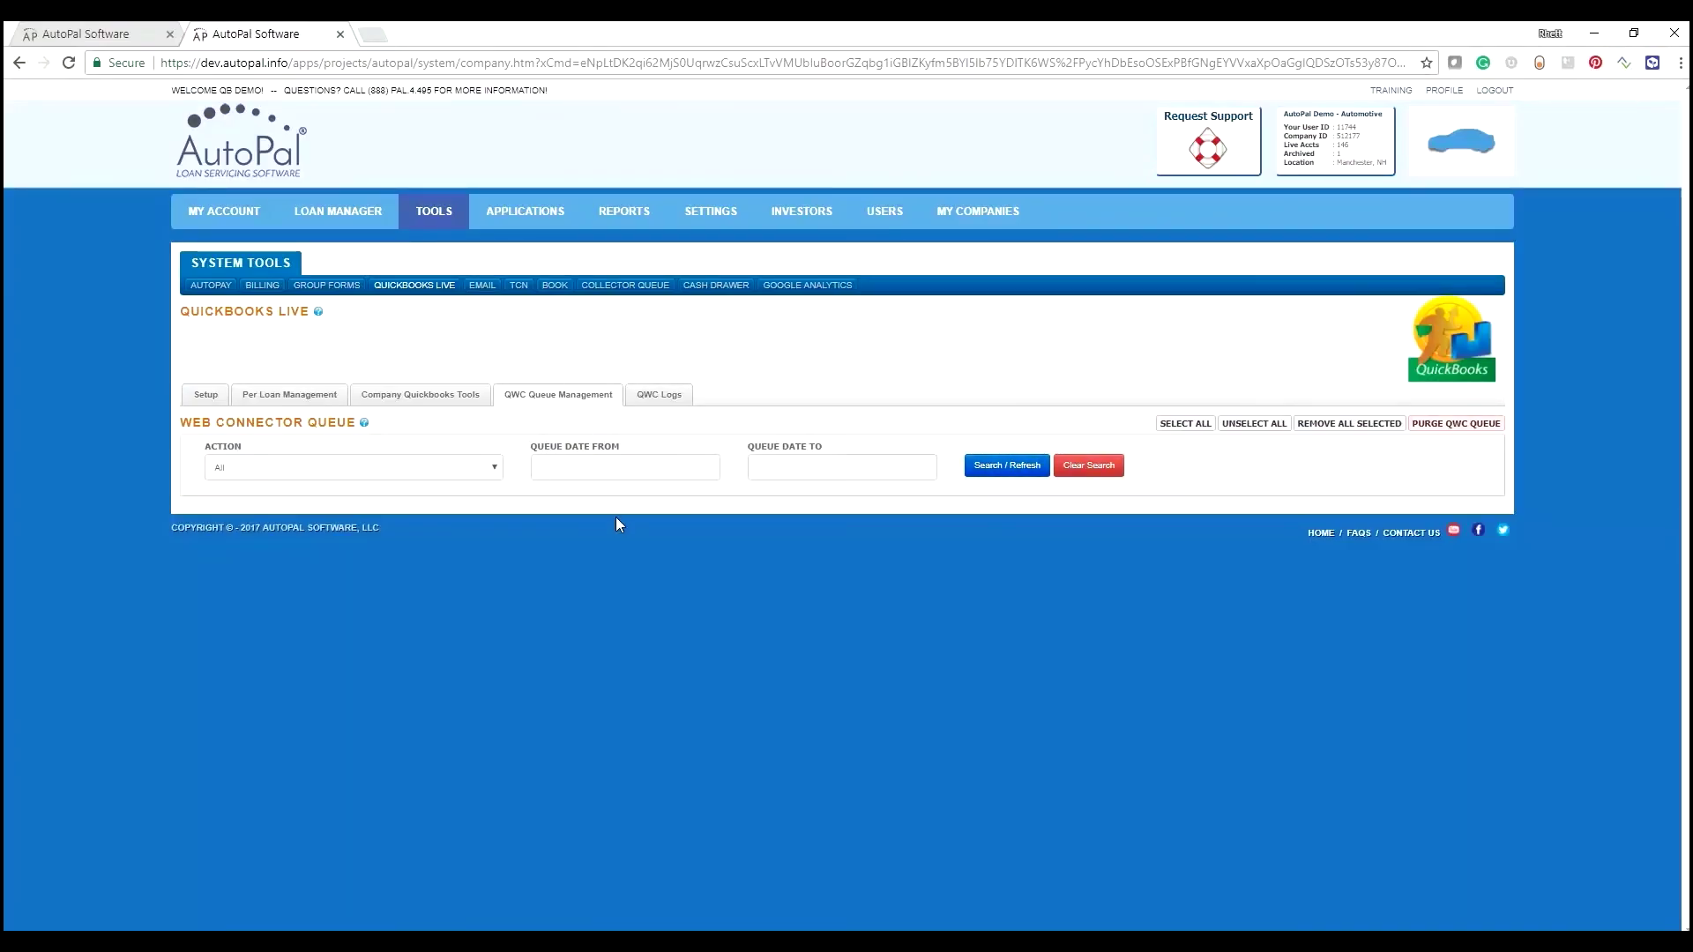
left_click(452, 400)
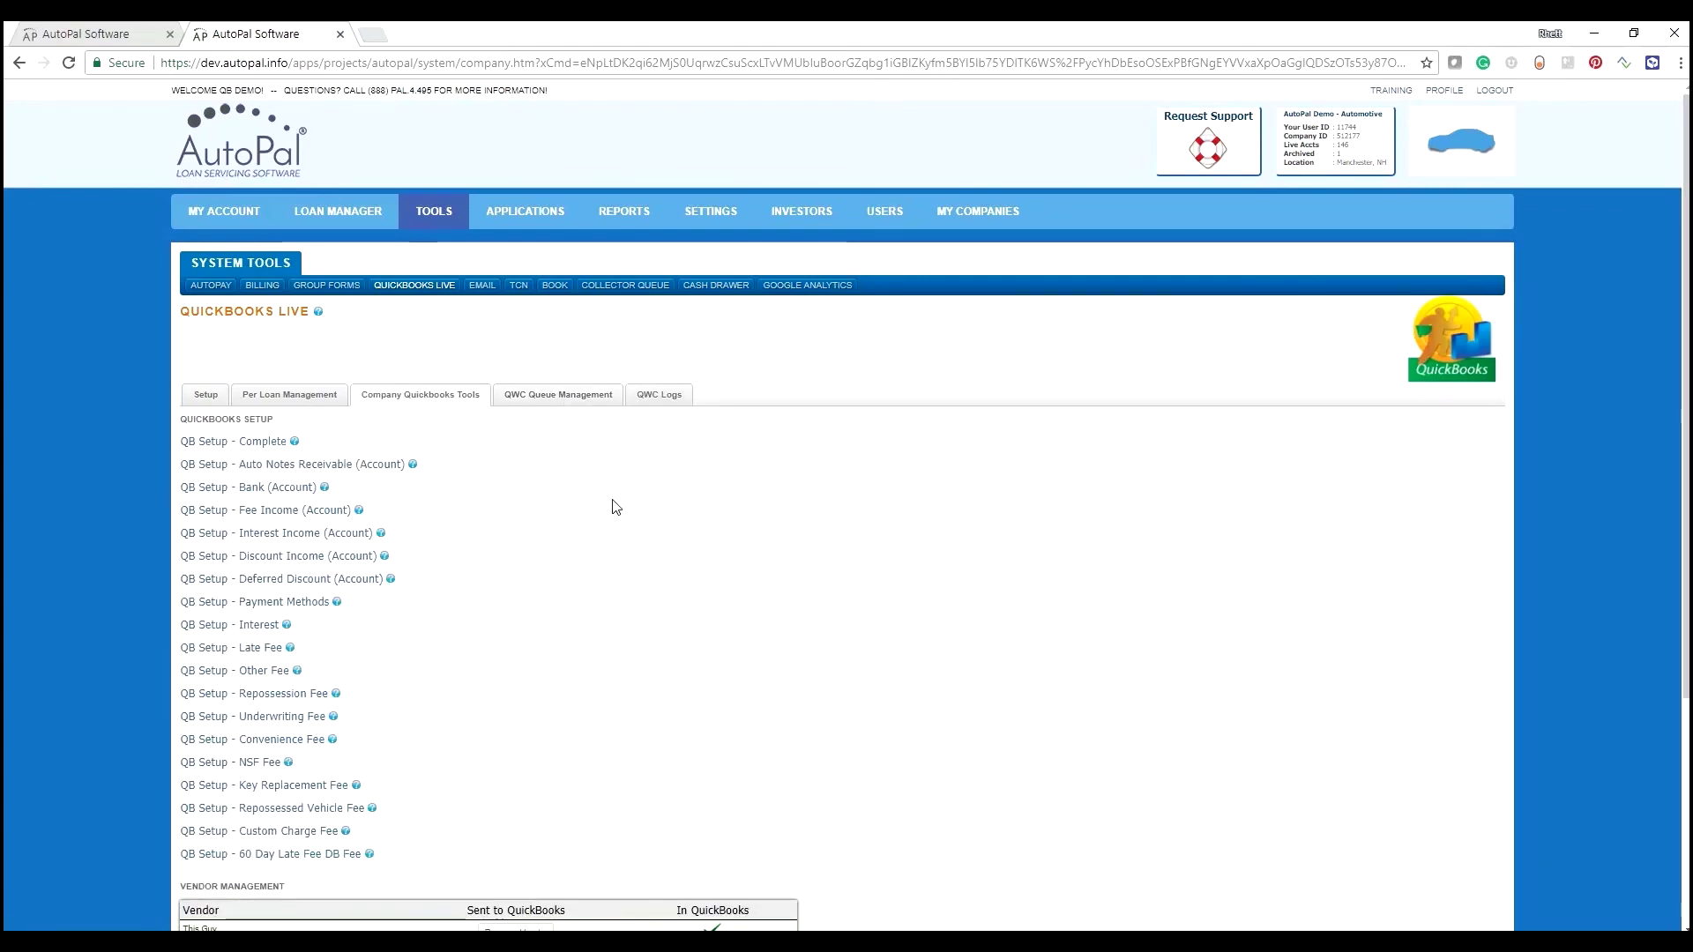
key("alt+Tab")
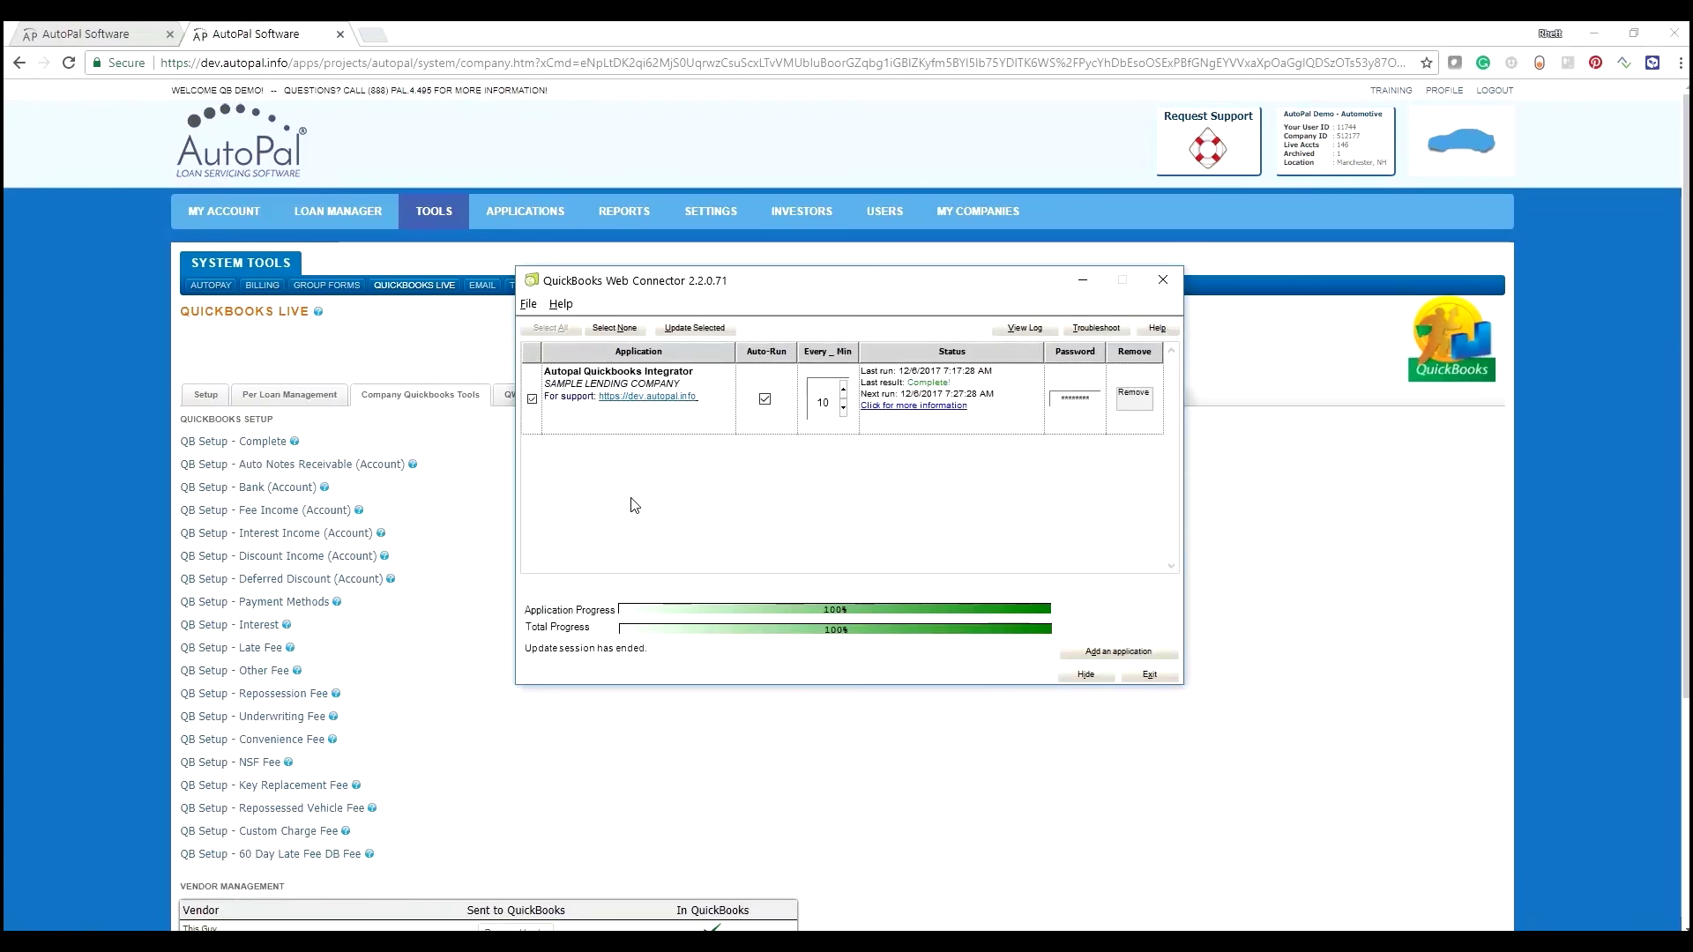
key("alt+Tab")
key("alt+Tab")
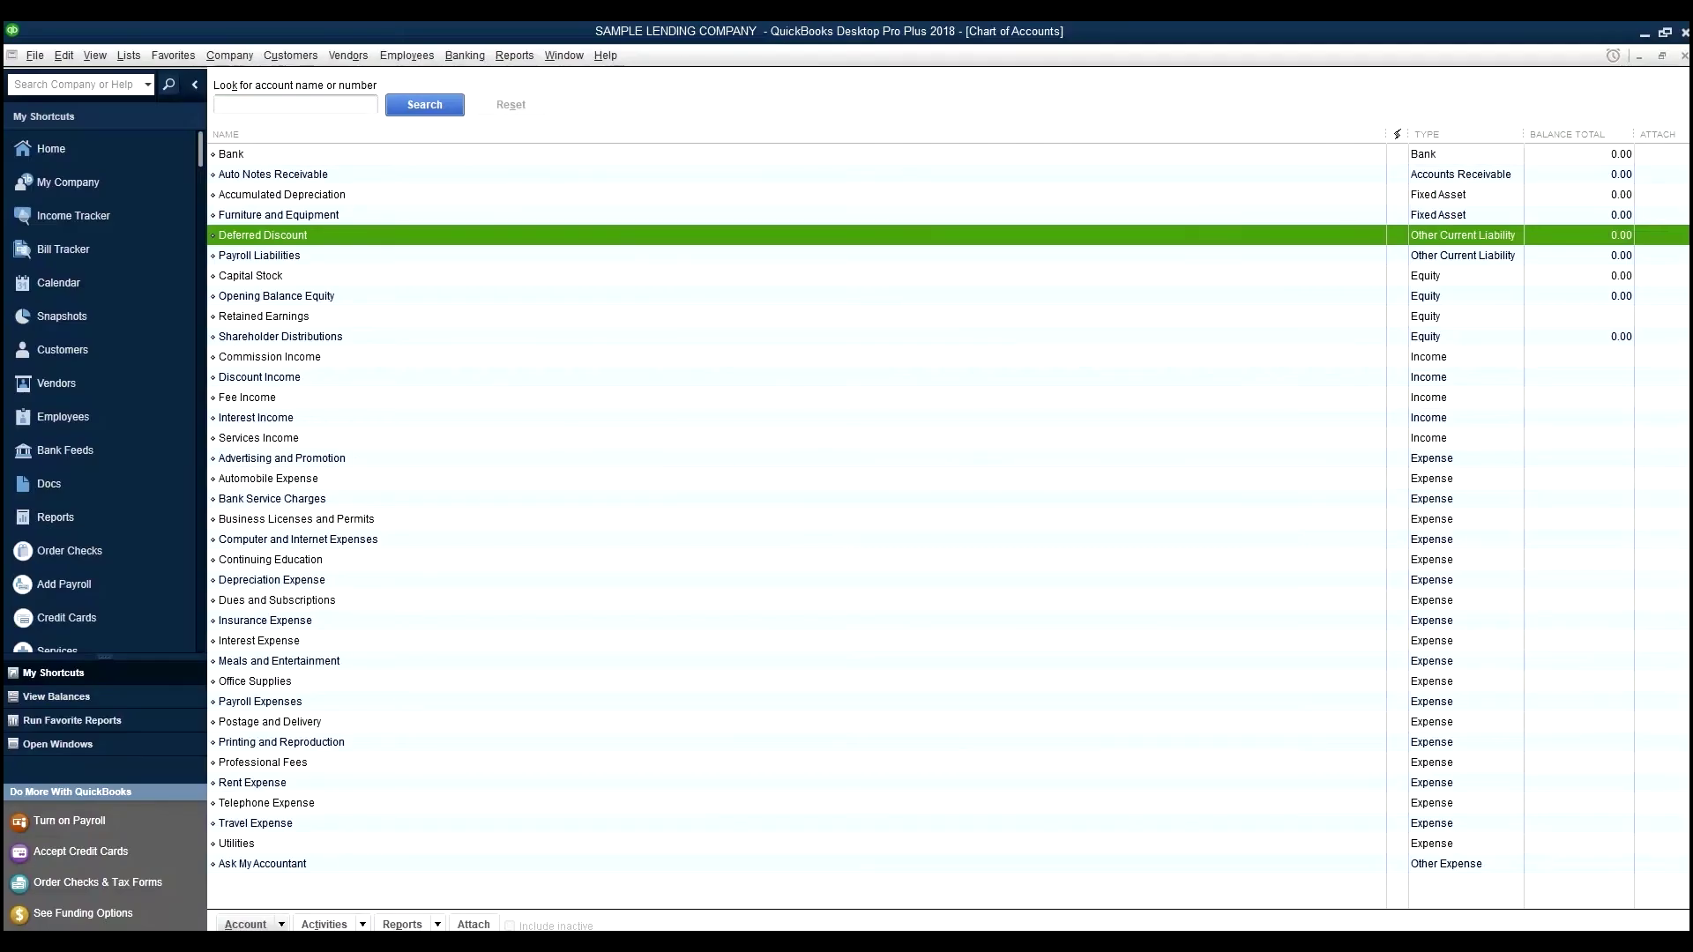
Step: Open QuickBooks' Payment Method List from Customer & Vendor Profile Lists
left_click(128, 55)
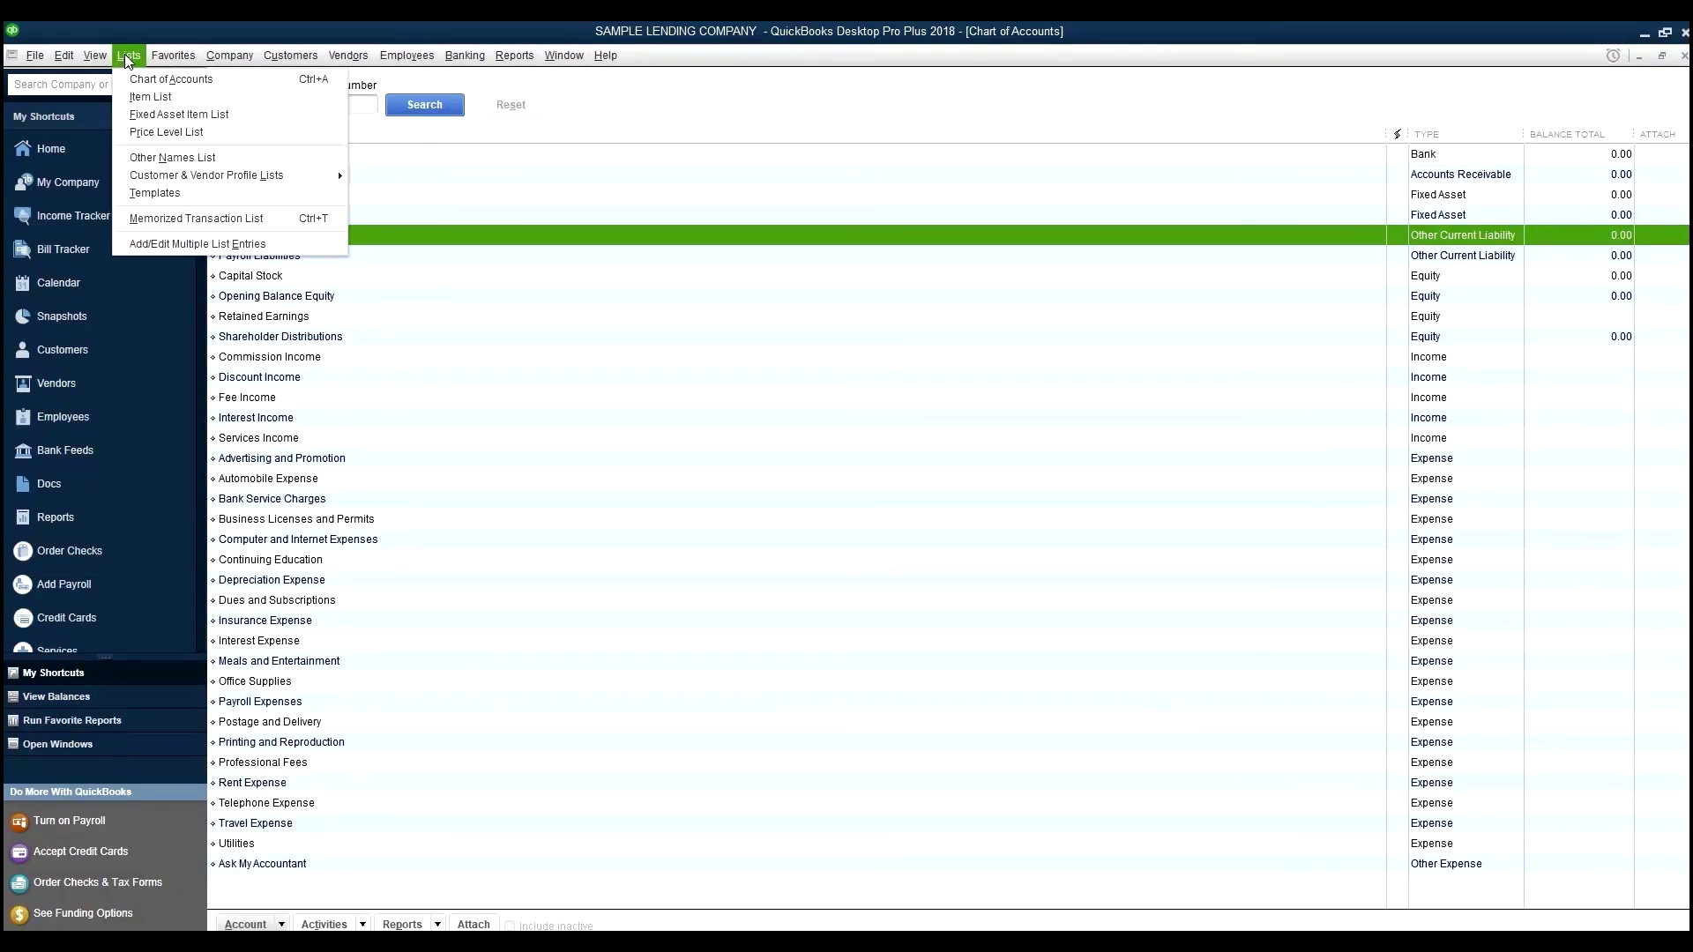
mouse_move(175, 182)
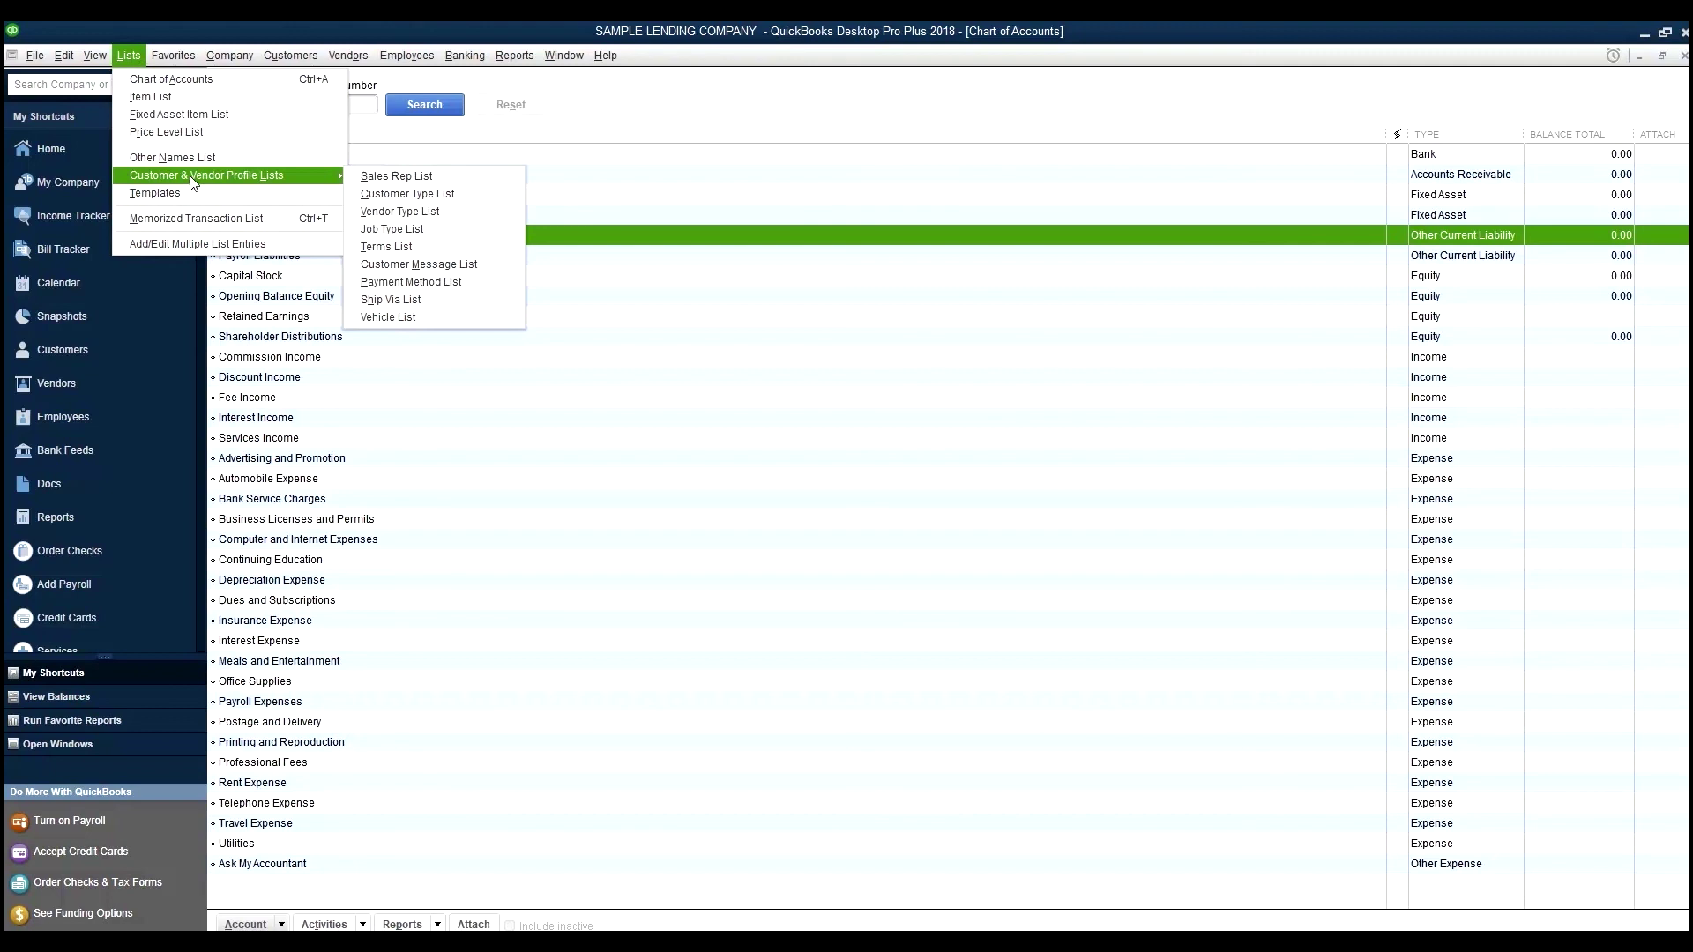
left_click(411, 282)
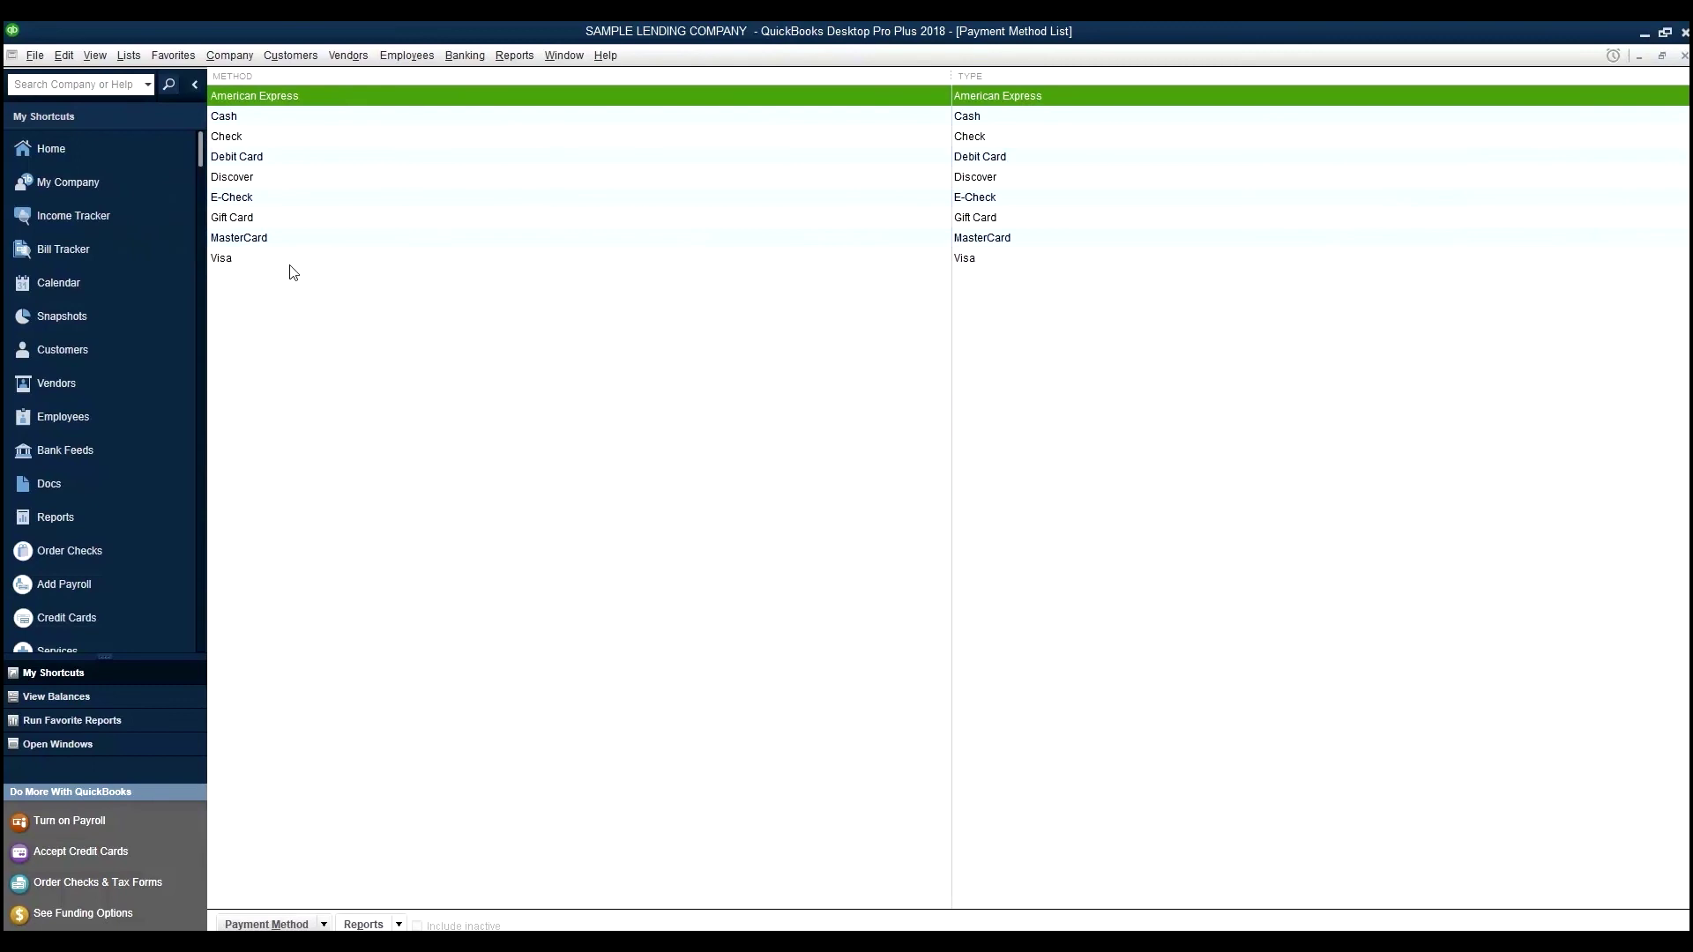
key("alt+Tab")
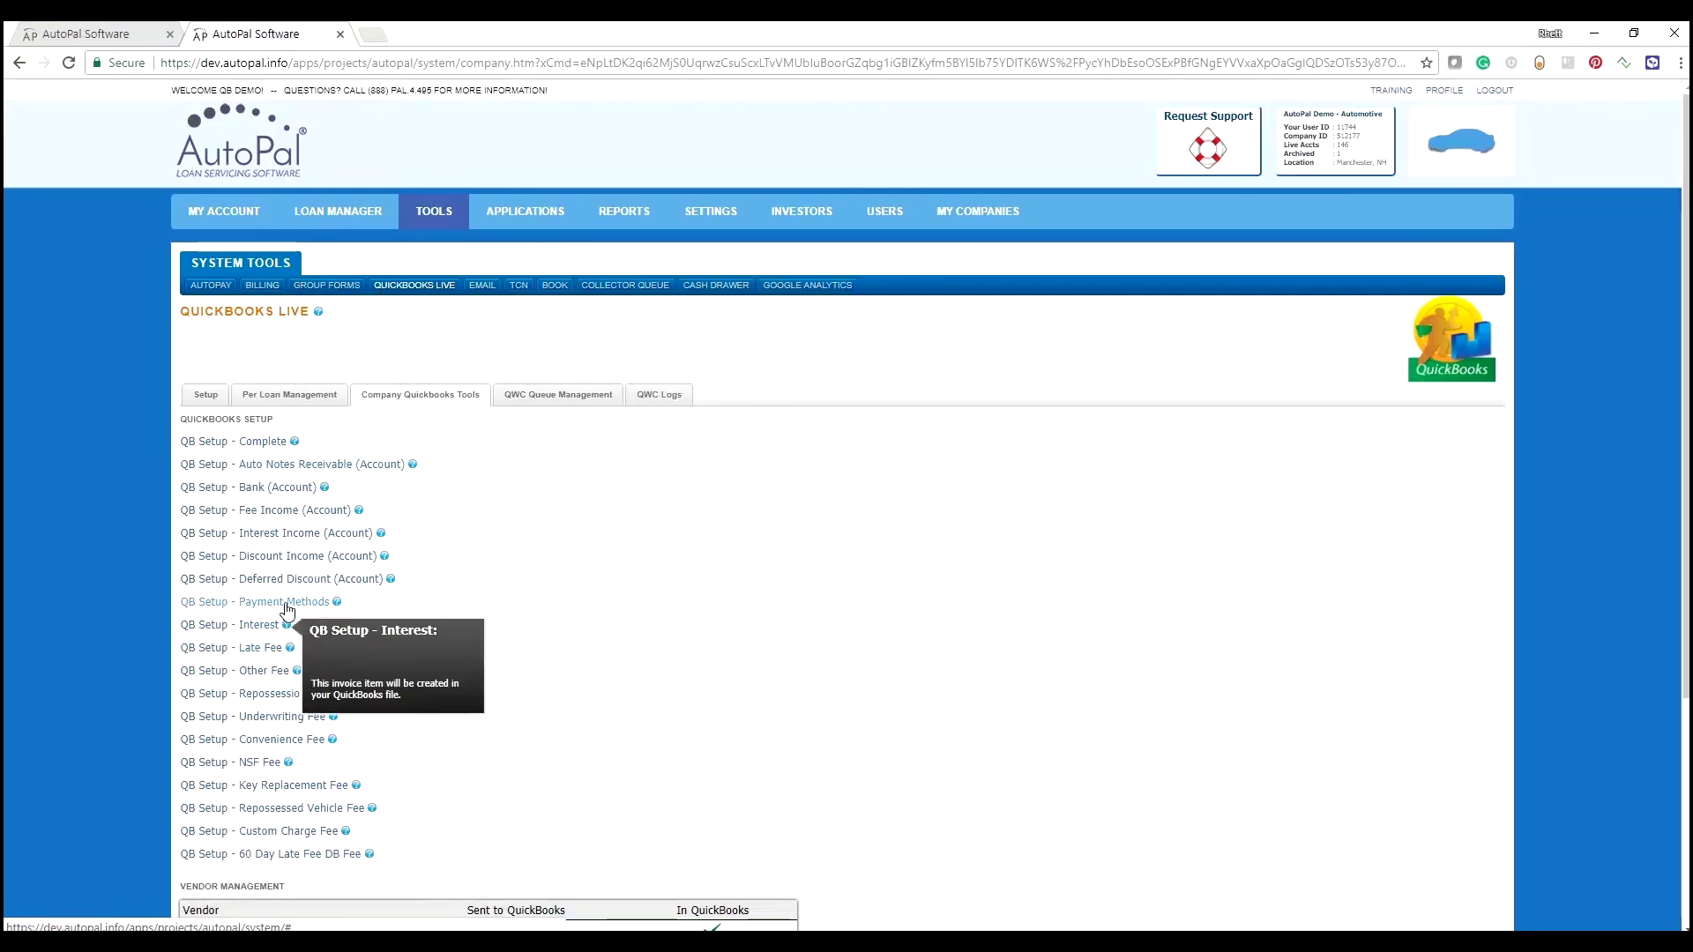
key("alt+Tab")
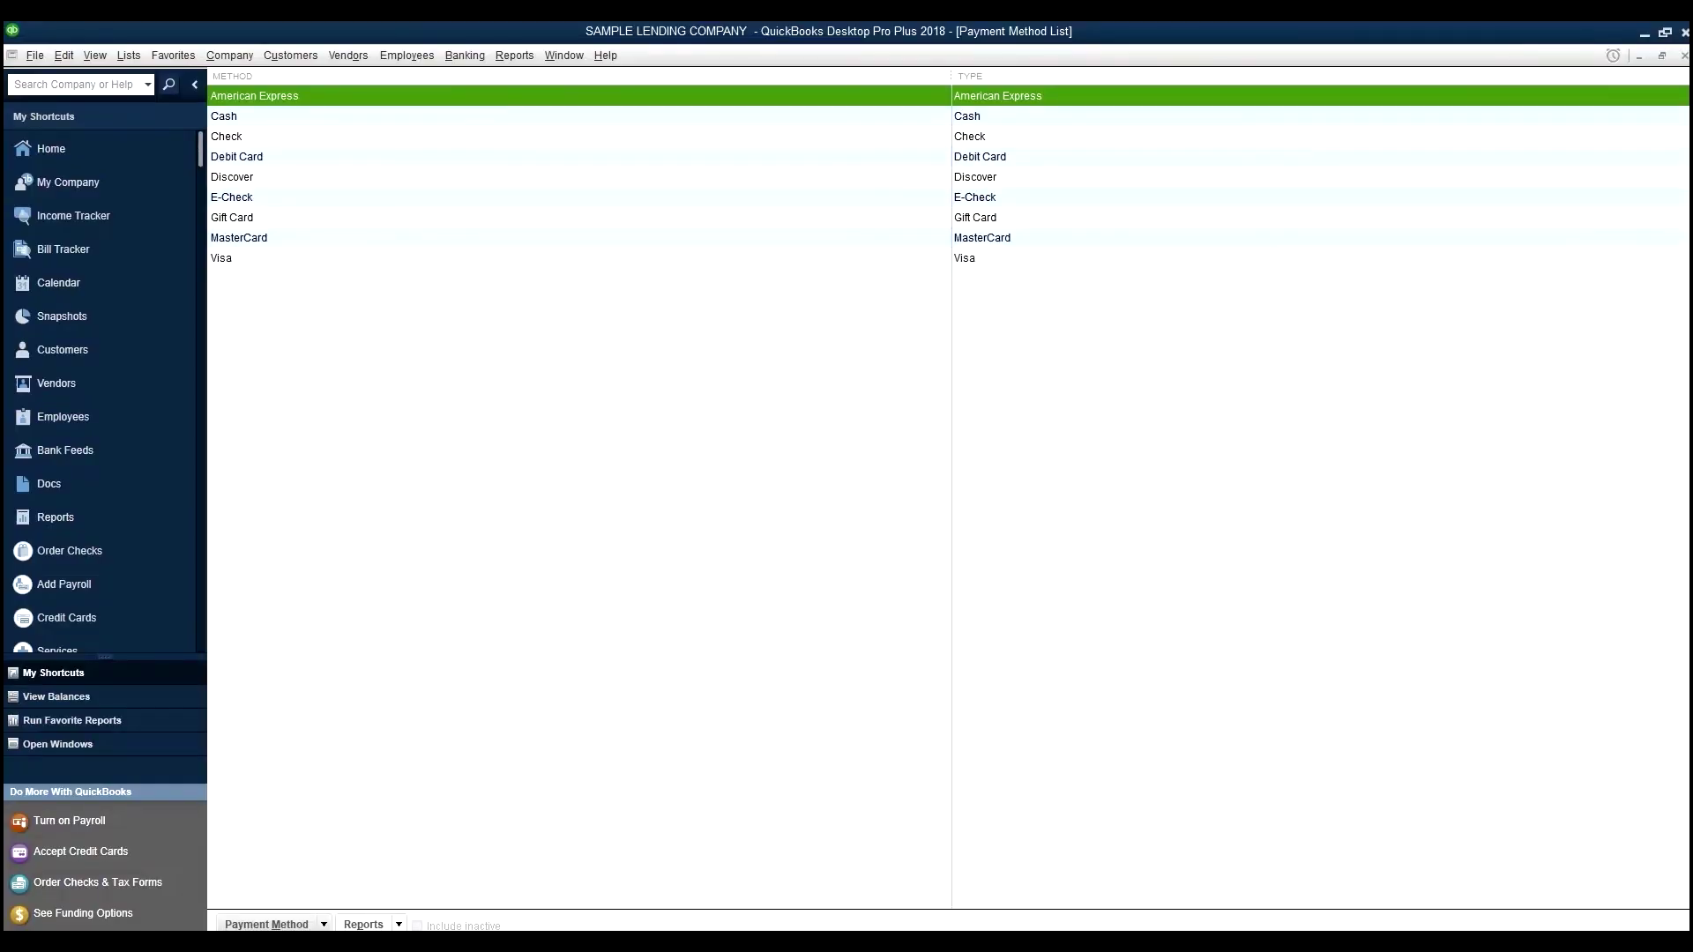
Step: Sync ACH, EFT, PayNearMe and other payment methods via Web Connector, then open the Item List
key("alt+Tab")
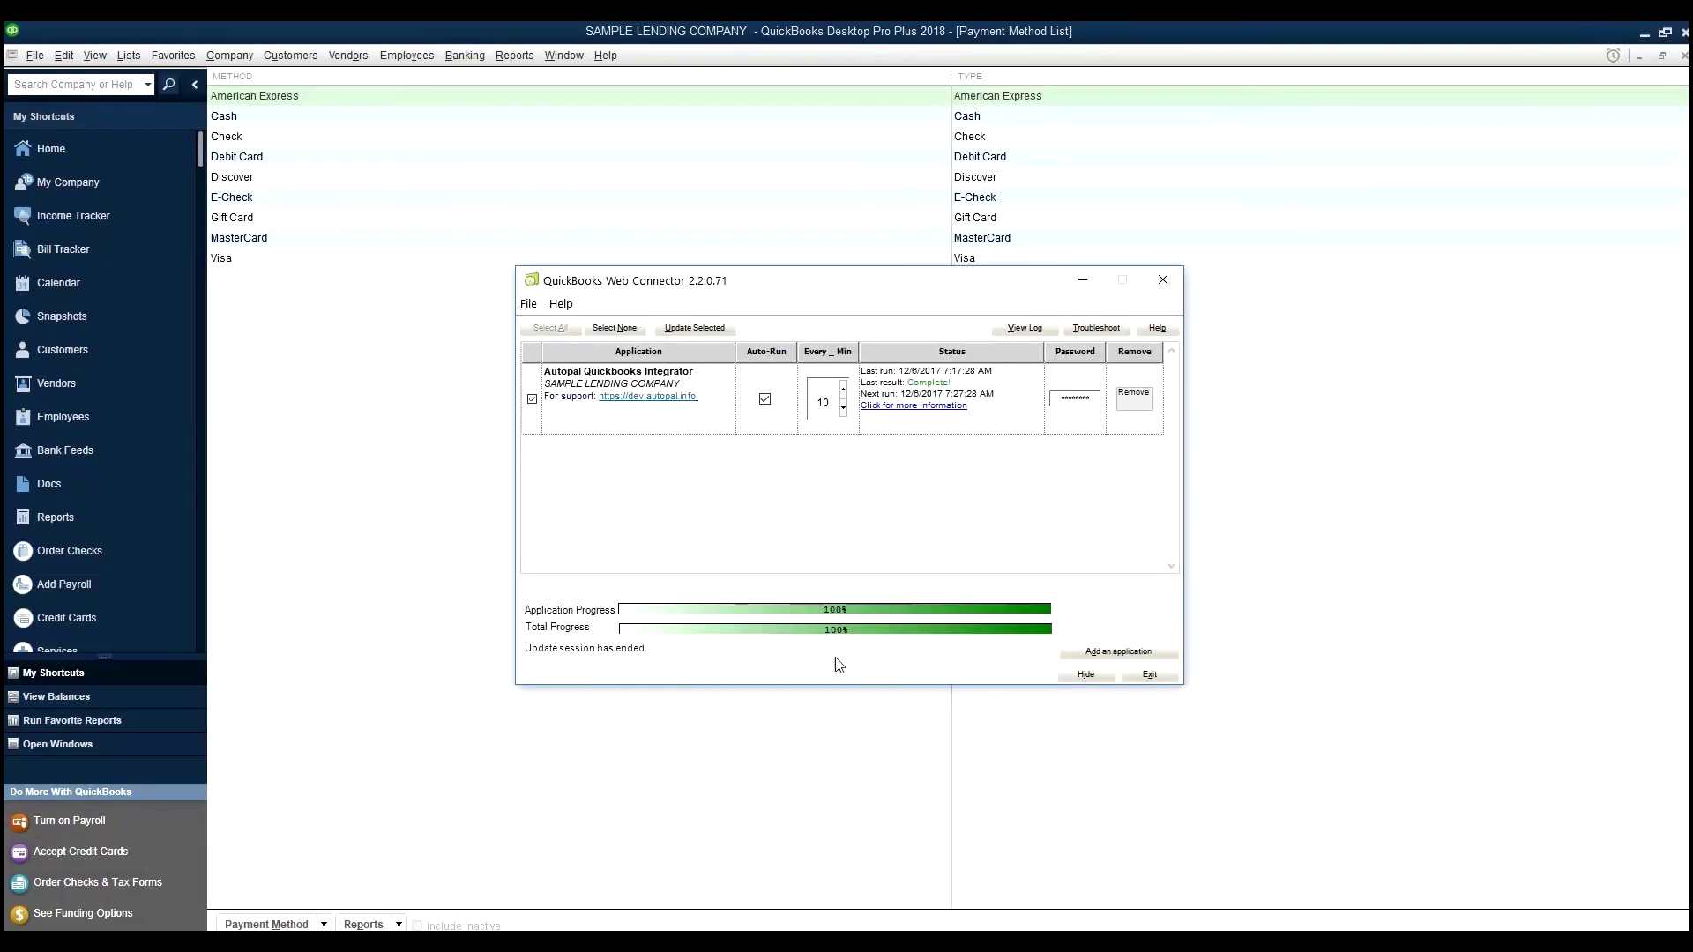
left_click(695, 328)
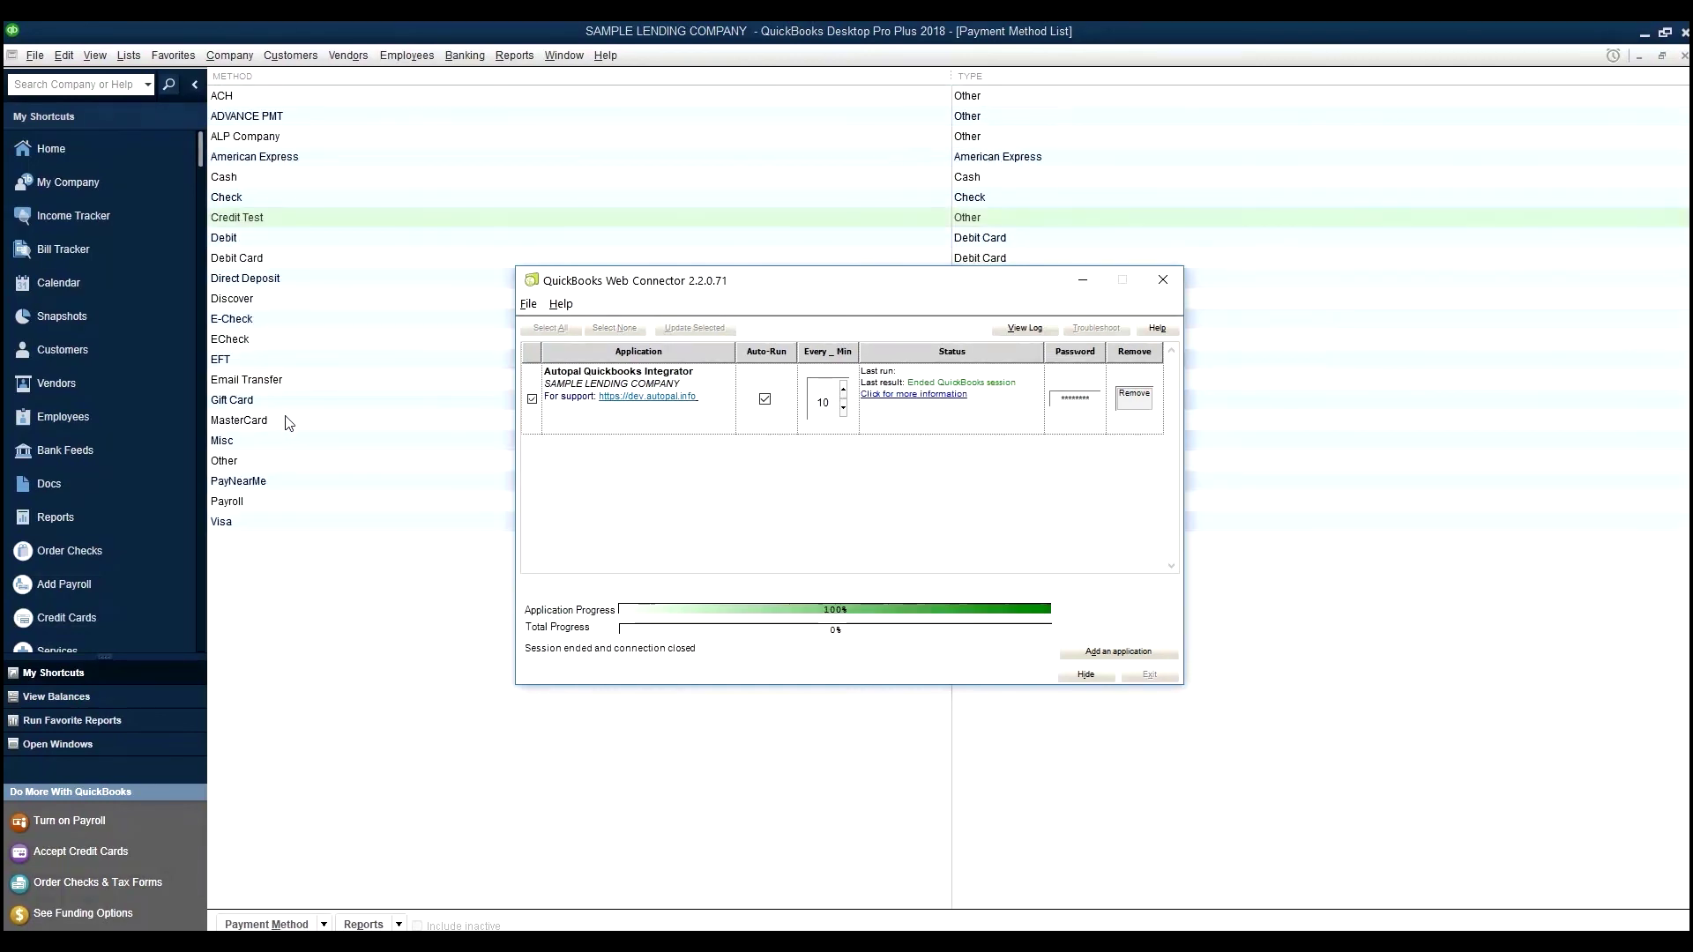
left_click(110, 150)
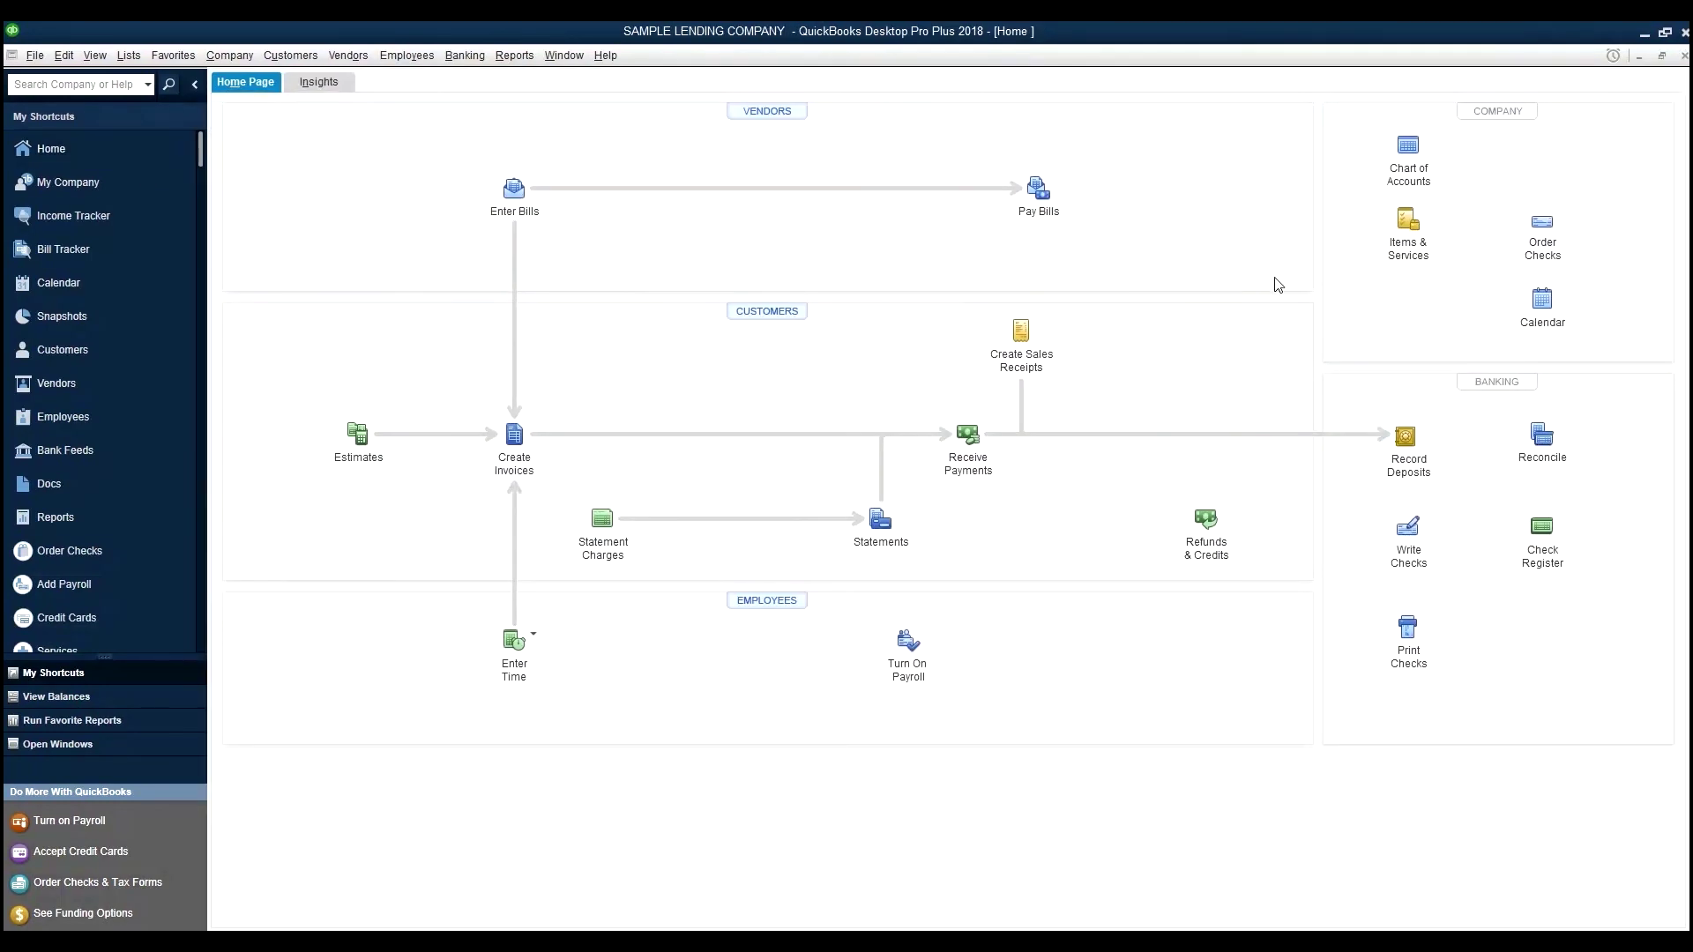
left_click(1402, 249)
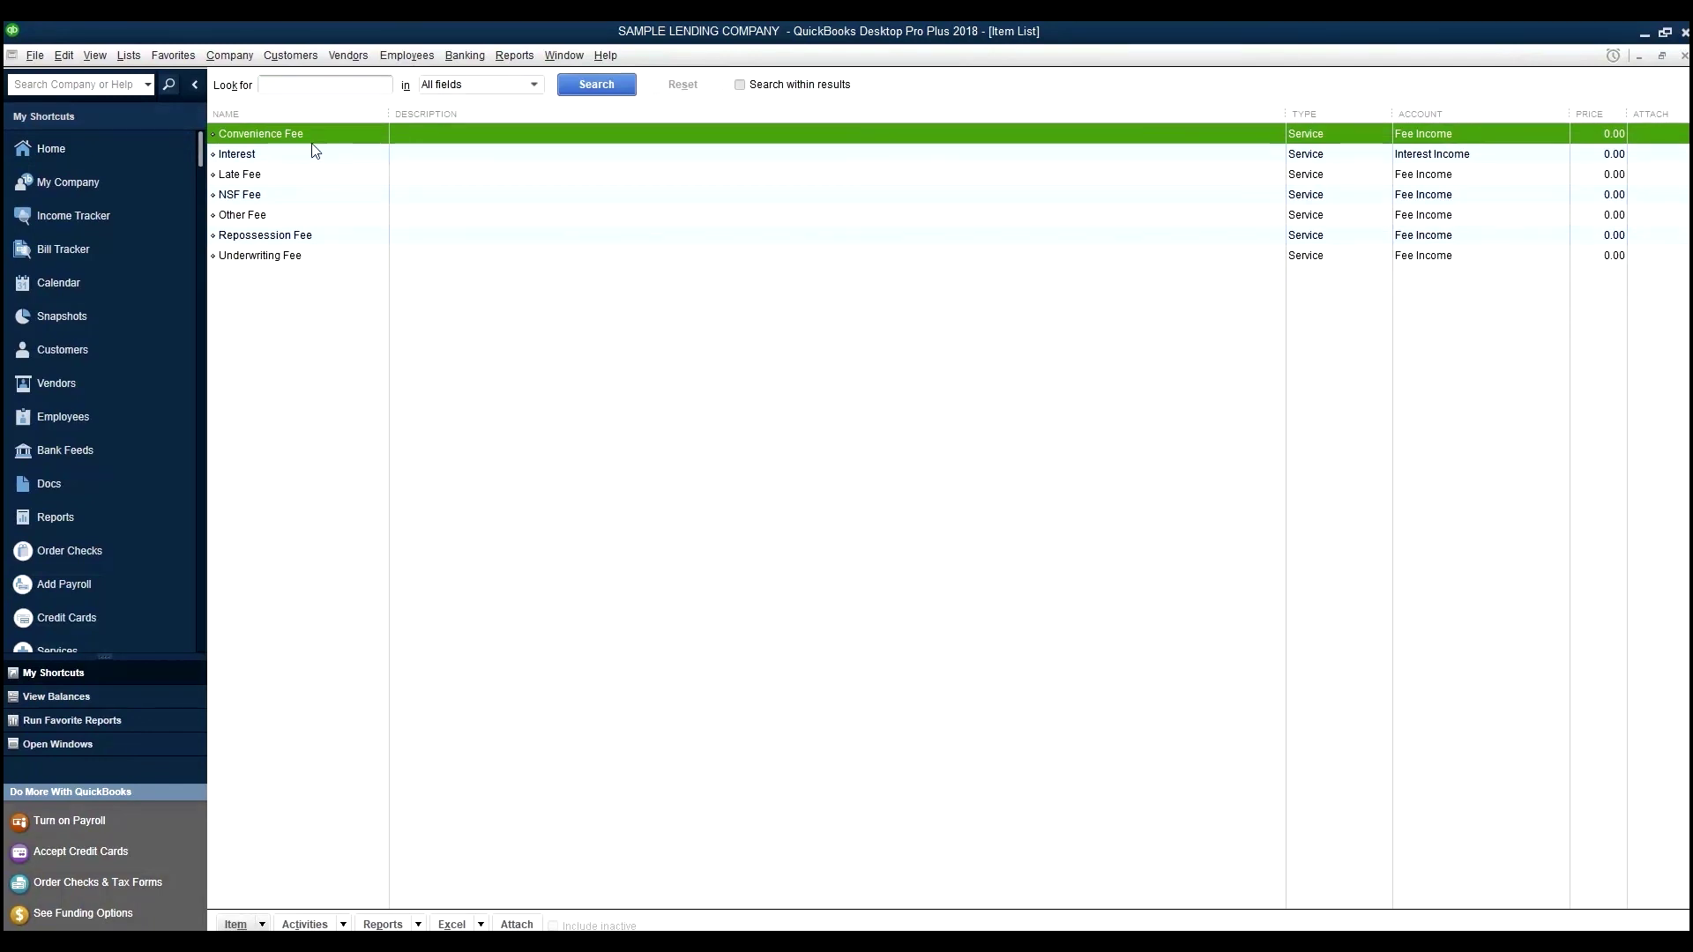
Step: Send the 'QB Setup - 60 Day Late Fee DB Fee' from AutoPal to the queue
key("alt+Tab")
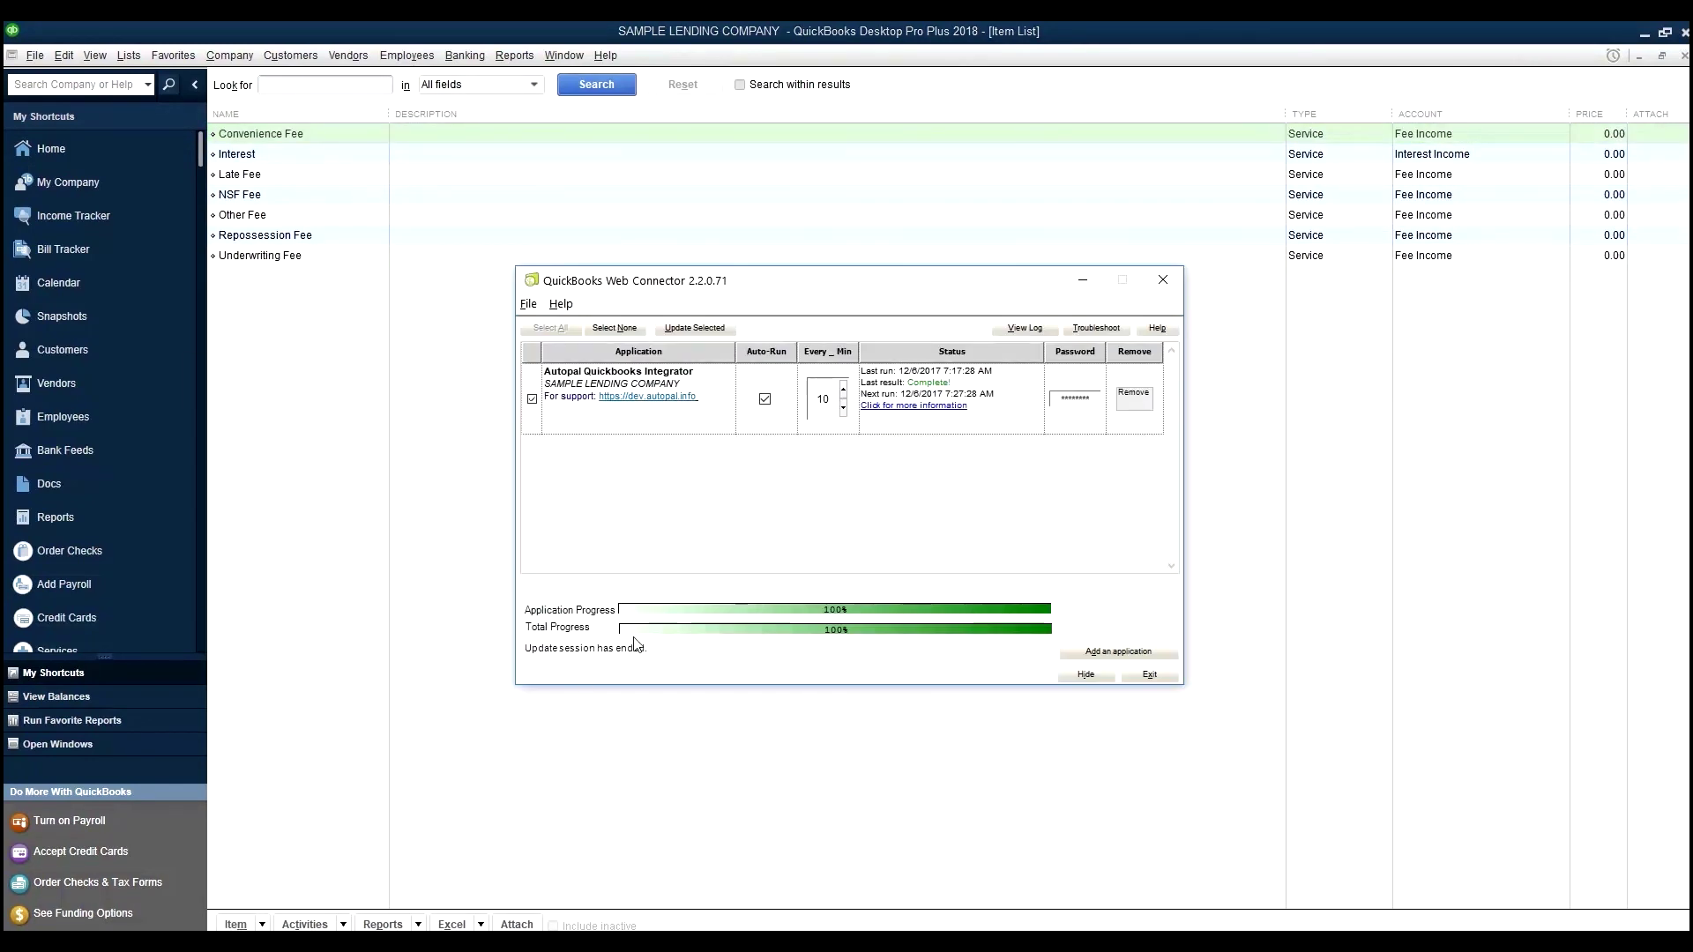
key("alt+Tab")
left_click(741, 873)
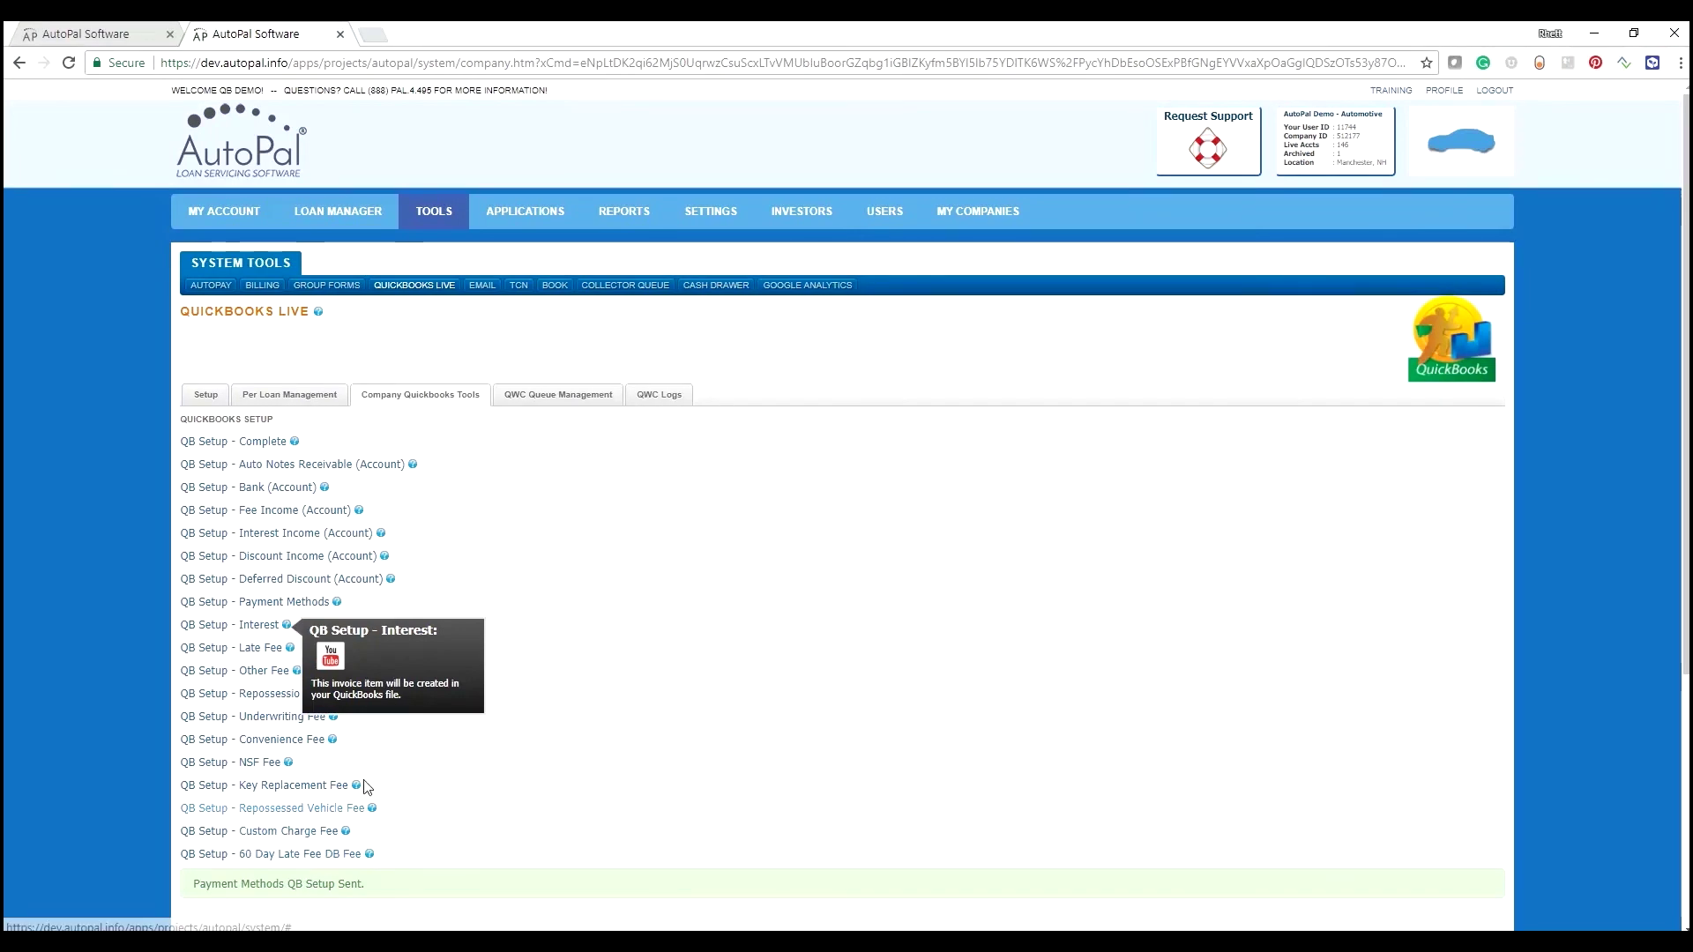
scroll(456, 688, "down", 1)
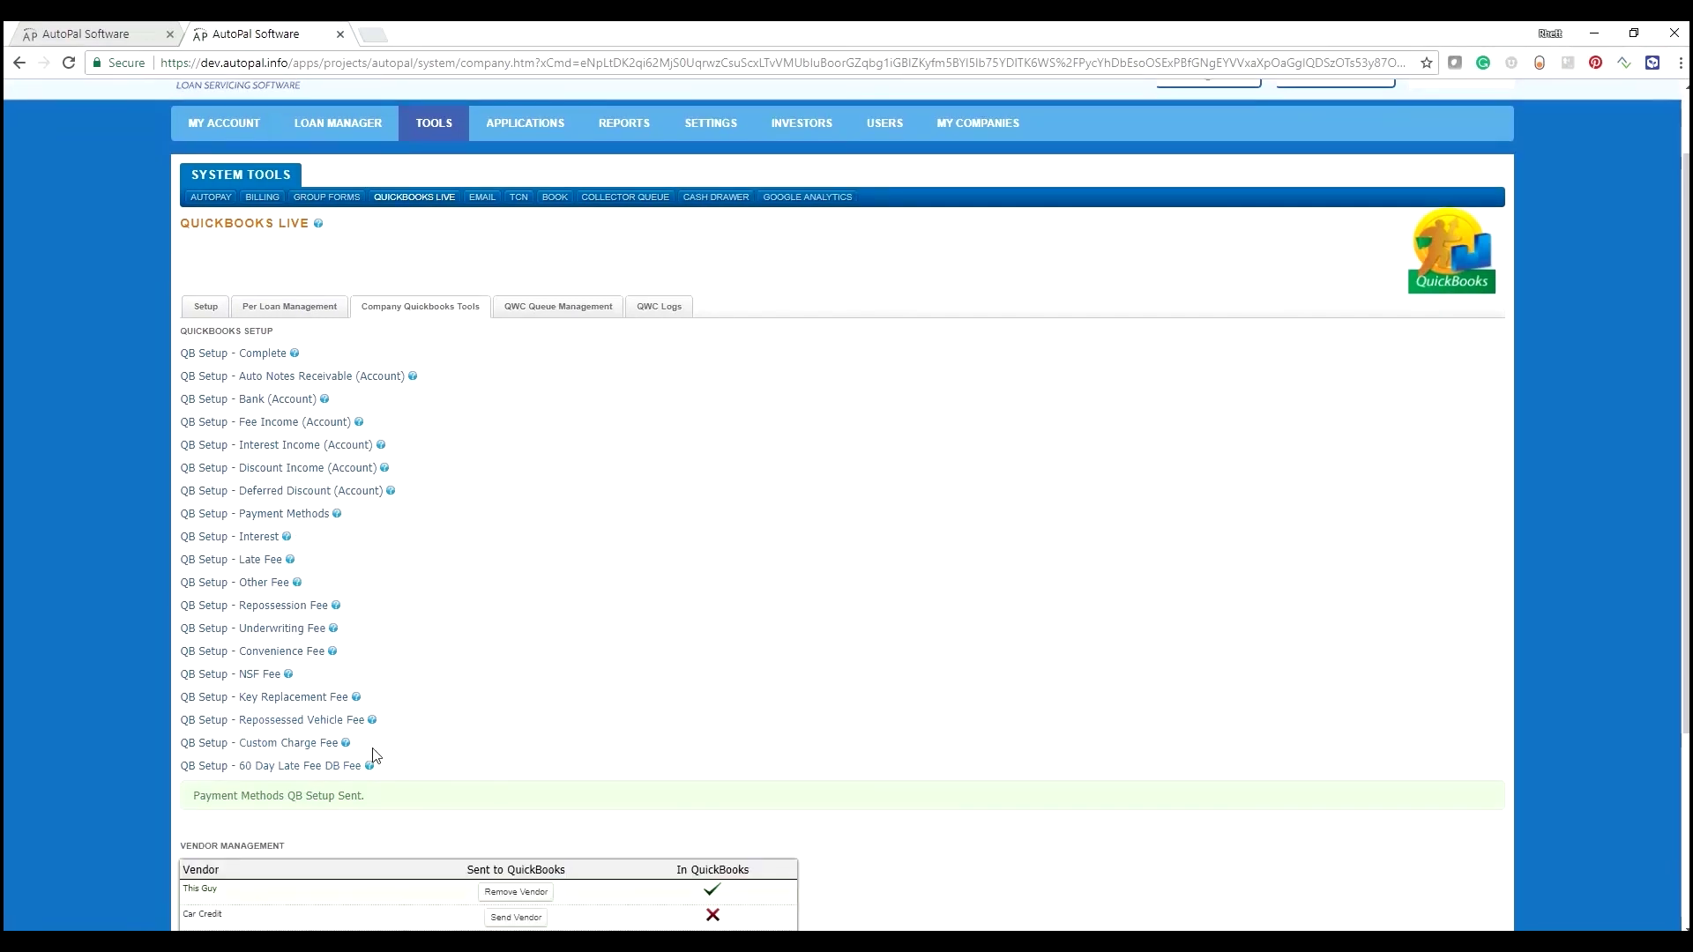
left_click(300, 765)
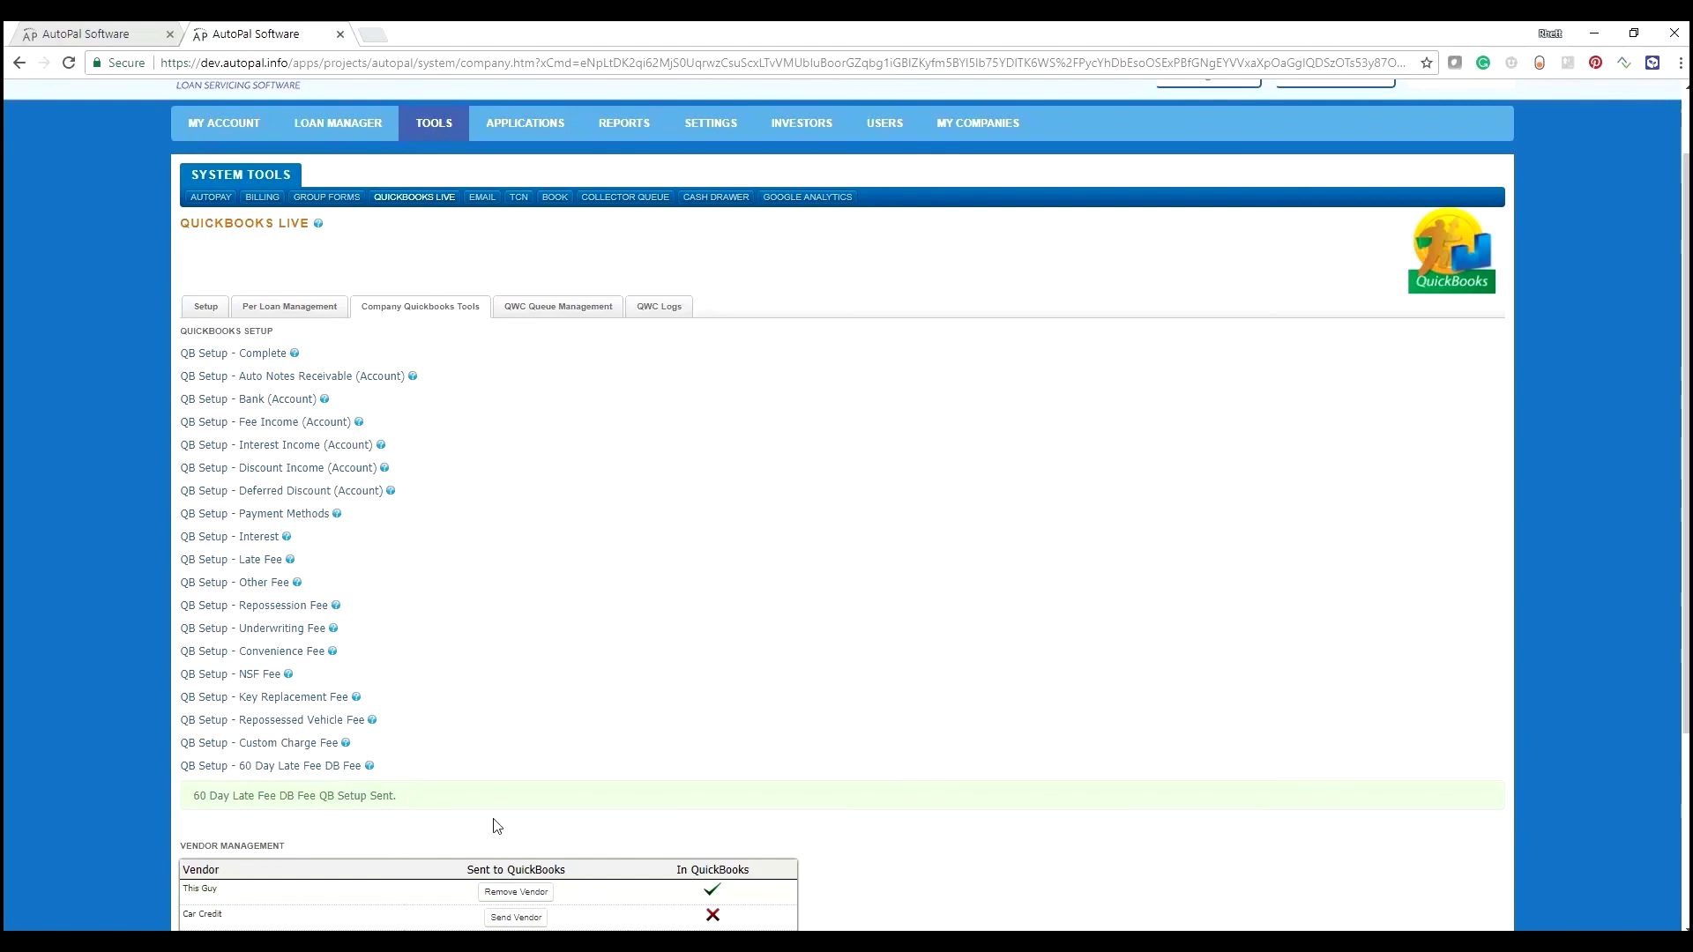
Step: Import the 60 Day Late Fee DB item via Web Connector, check the Item List, then return Home
key("alt+Tab")
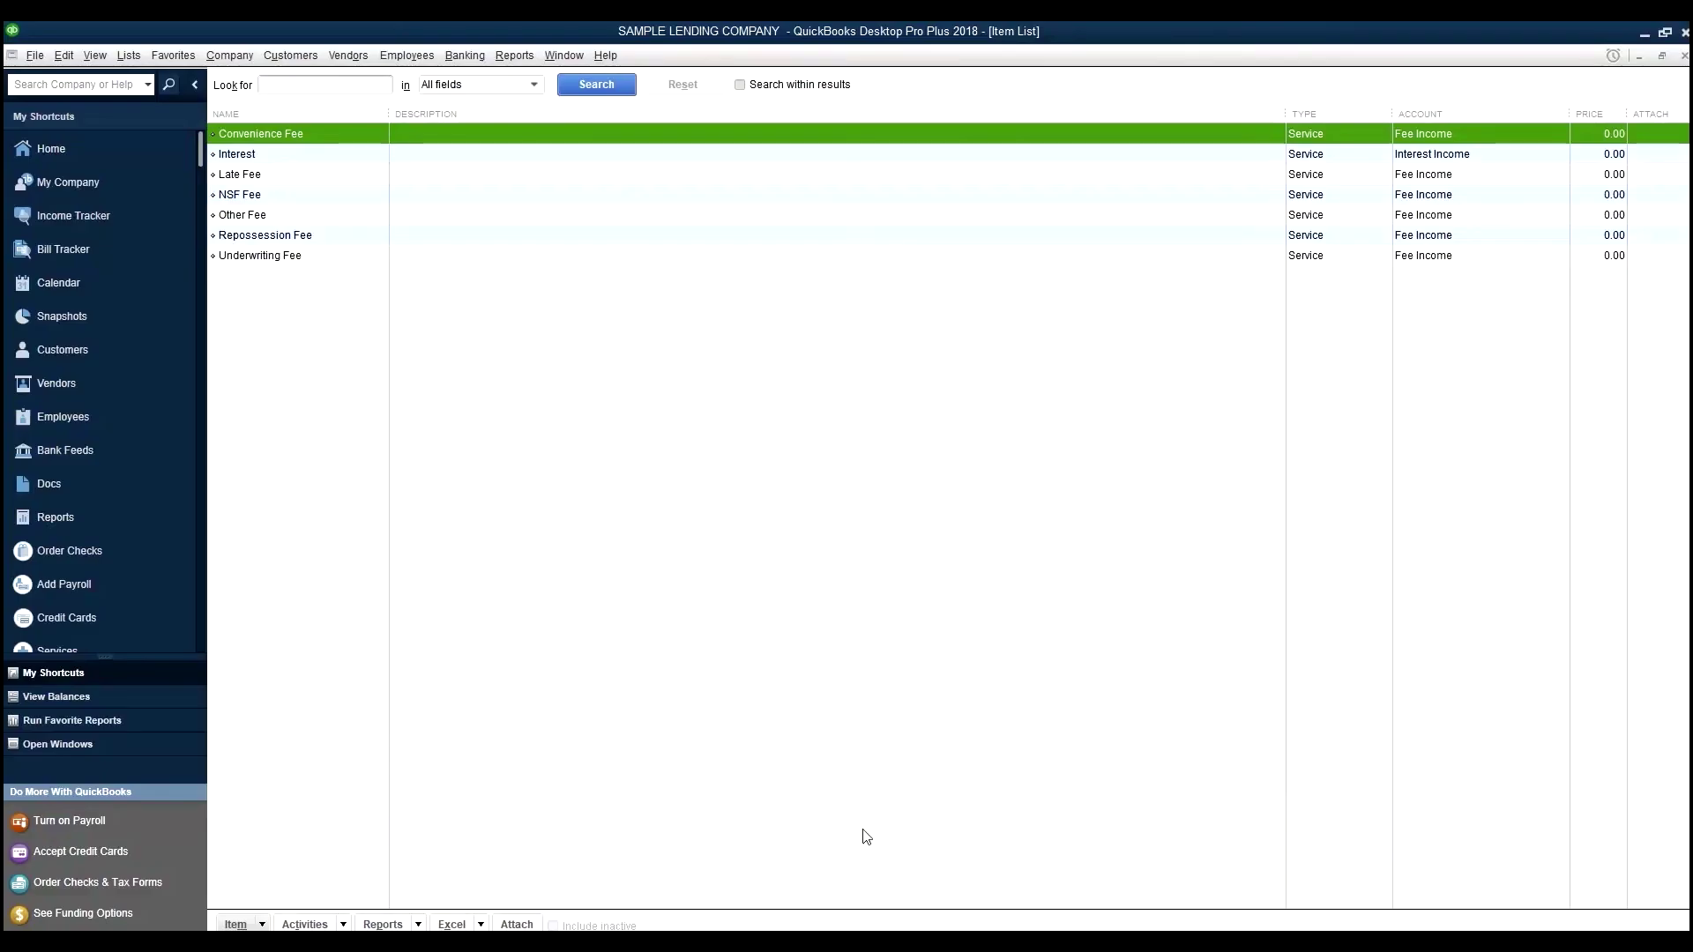
key("alt+Tab")
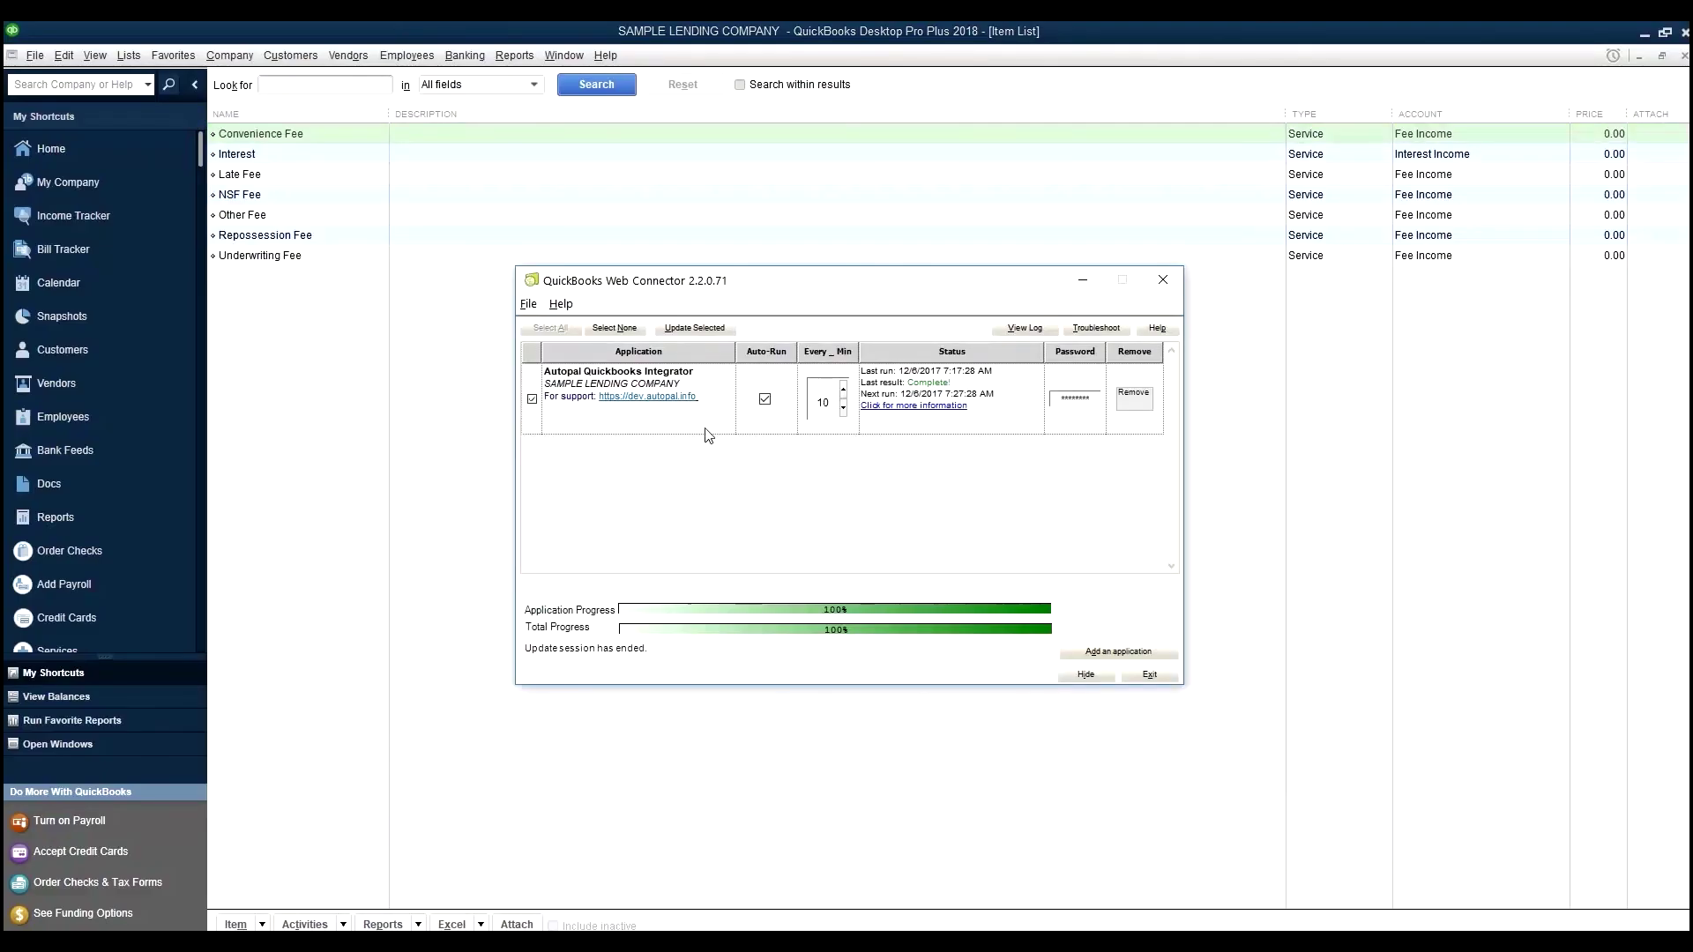
left_click(695, 328)
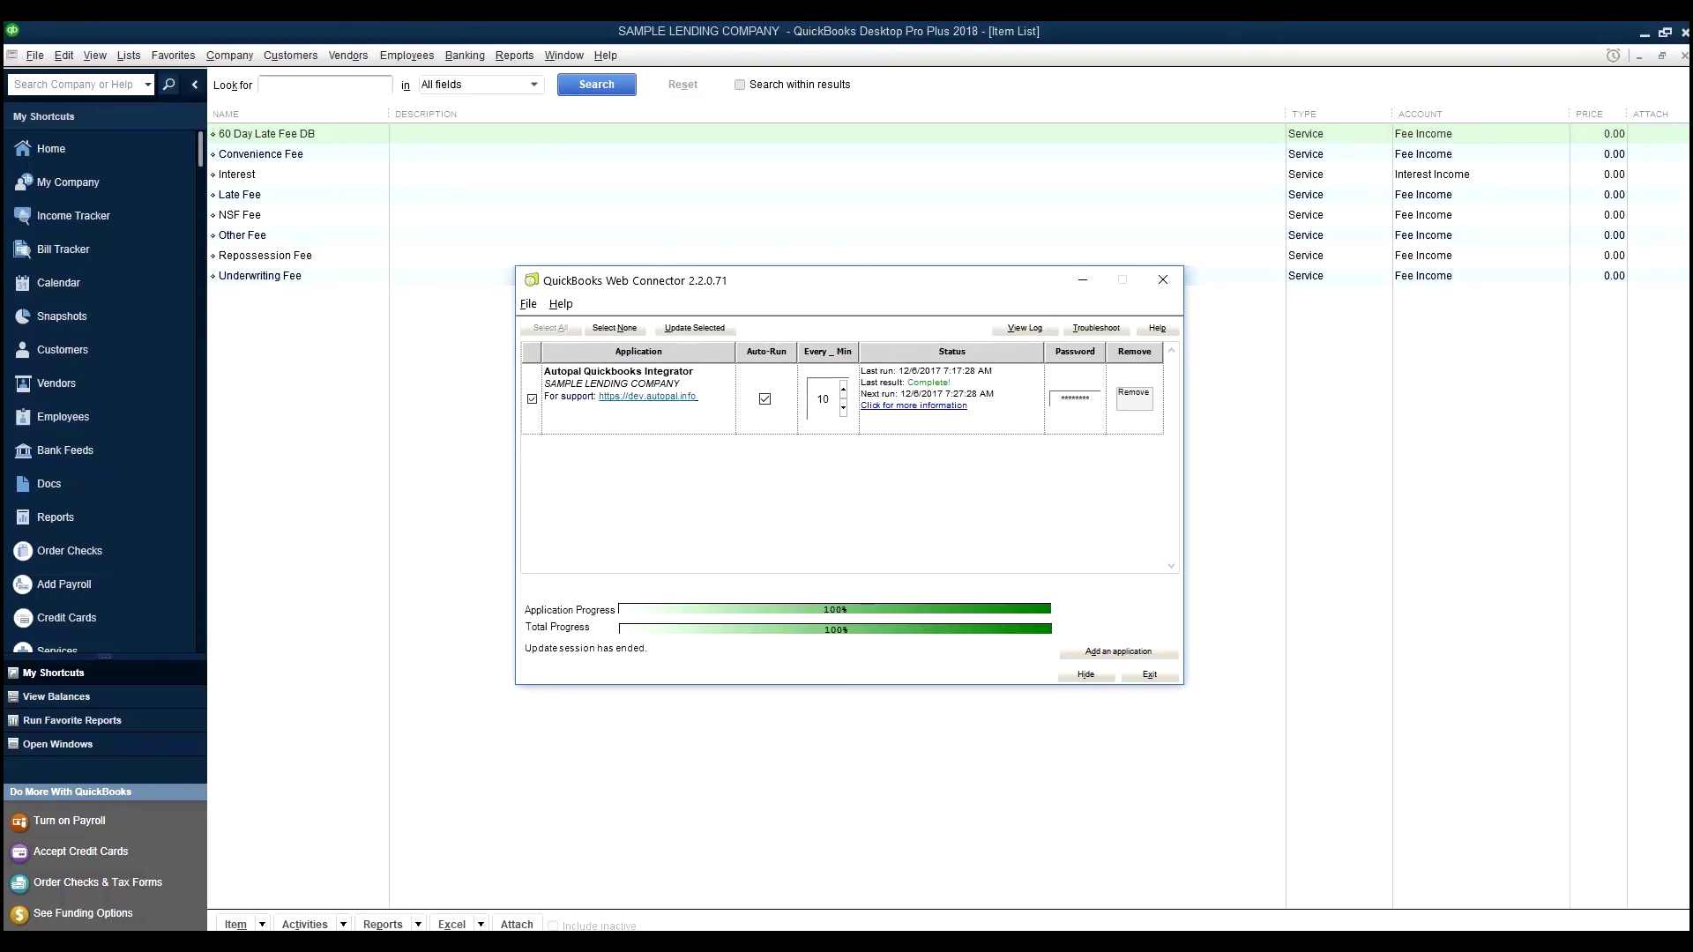
key("alt+Tab")
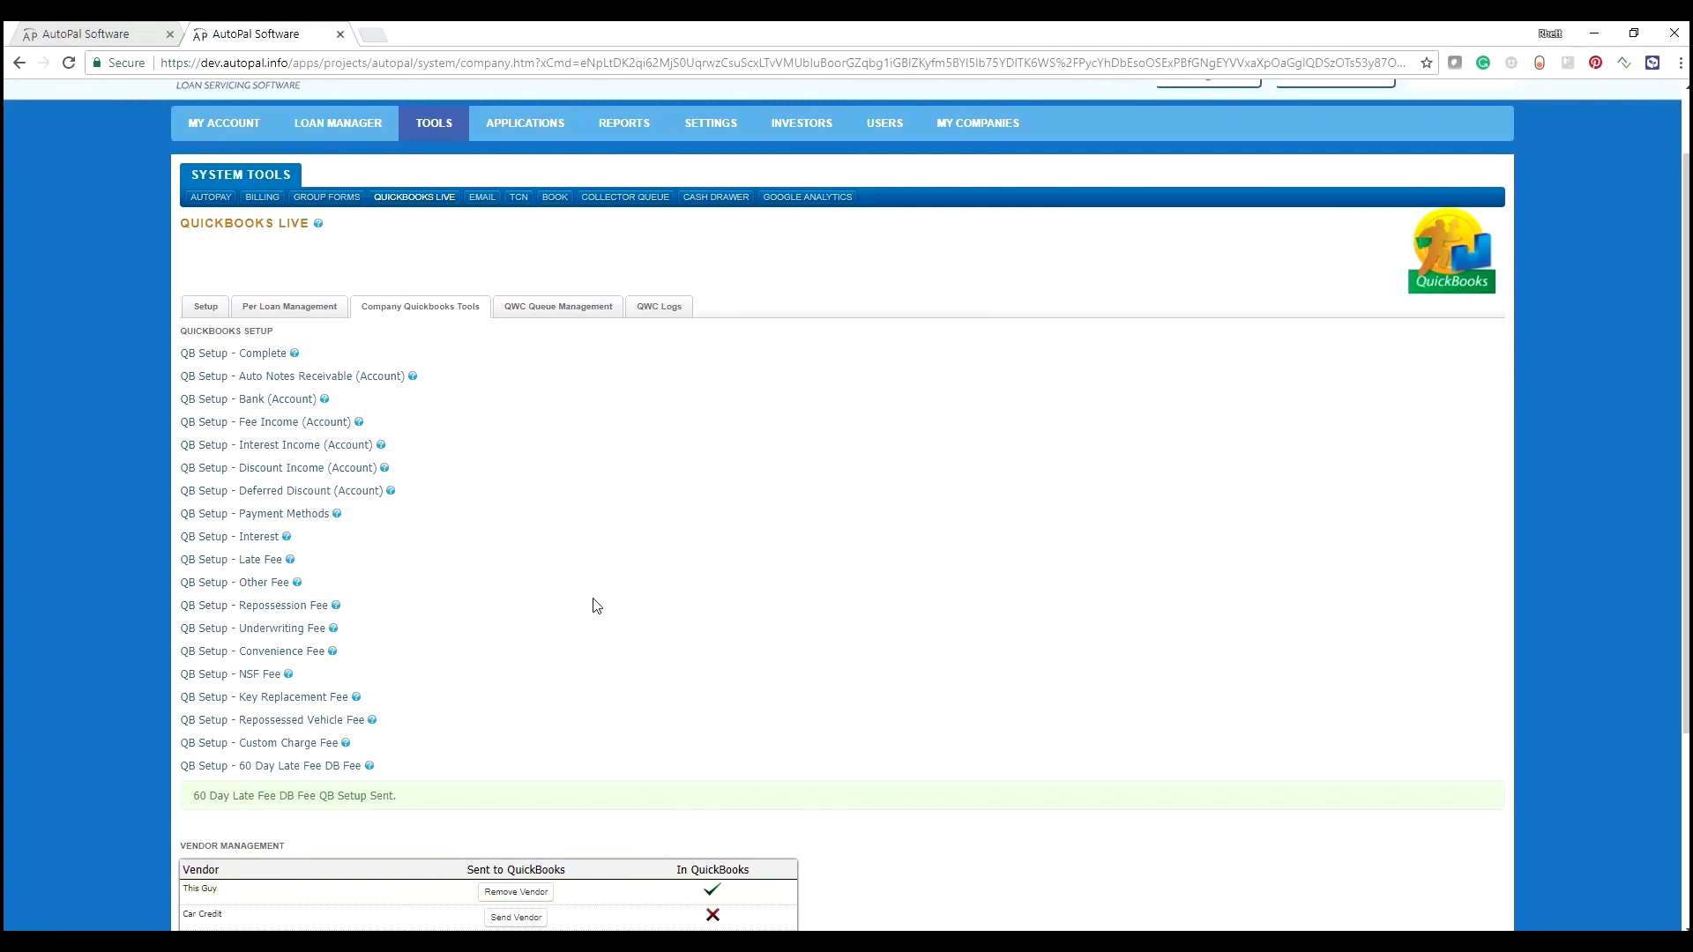
scroll(594, 604, "up", 2)
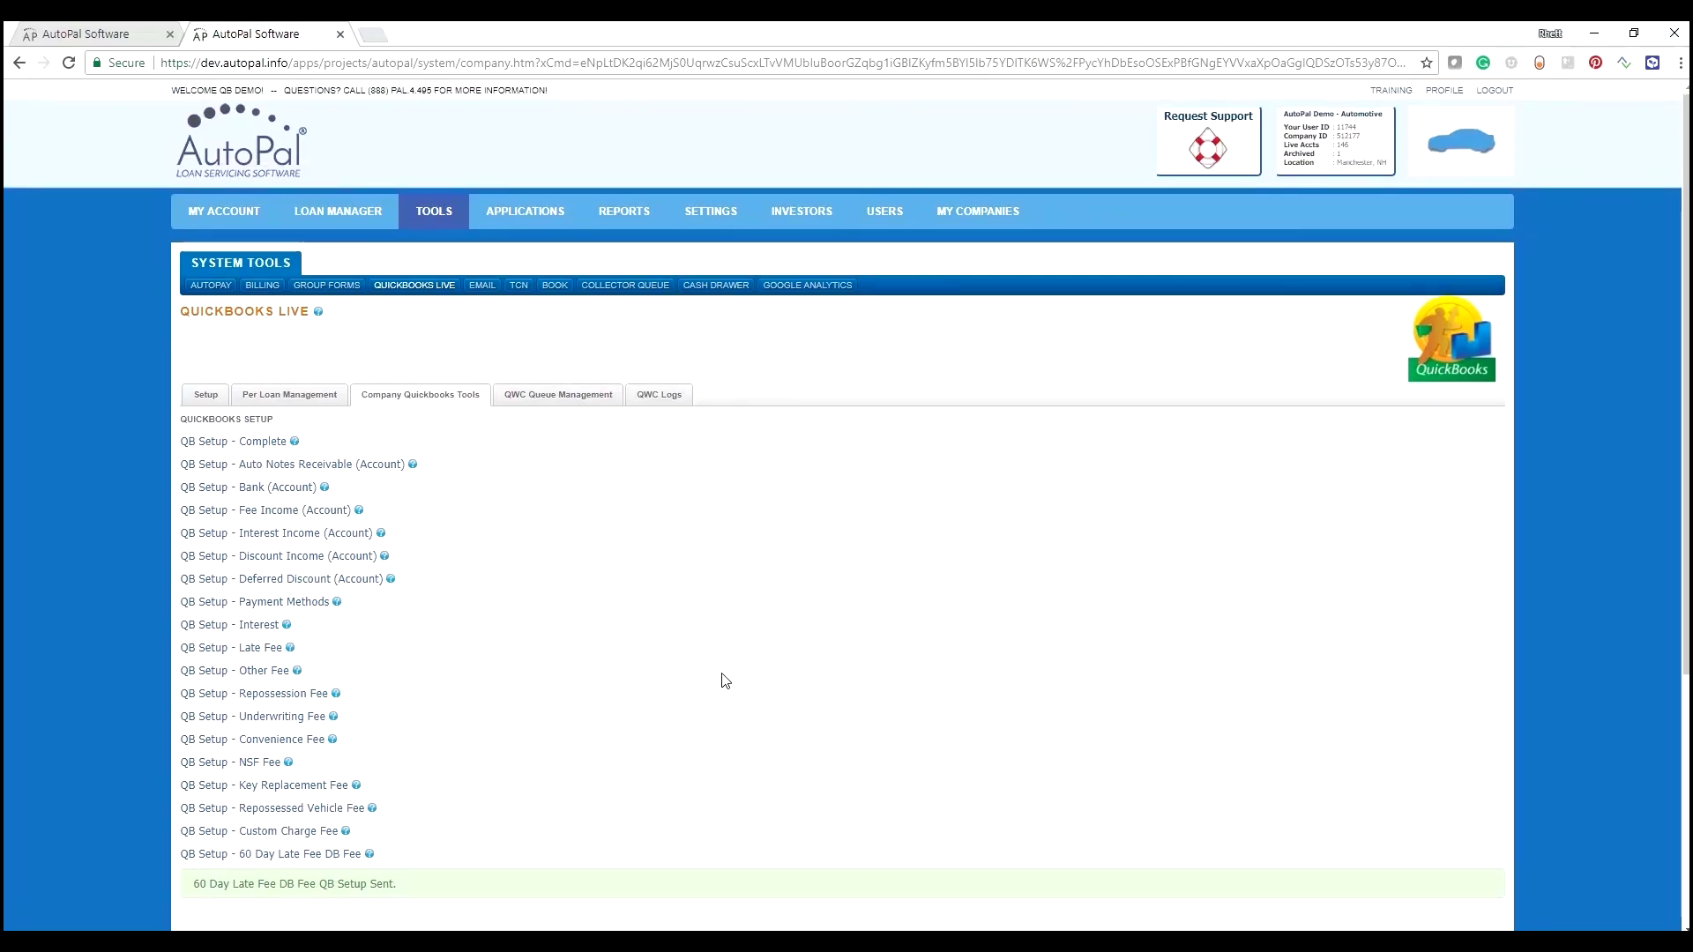
key("alt+Tab")
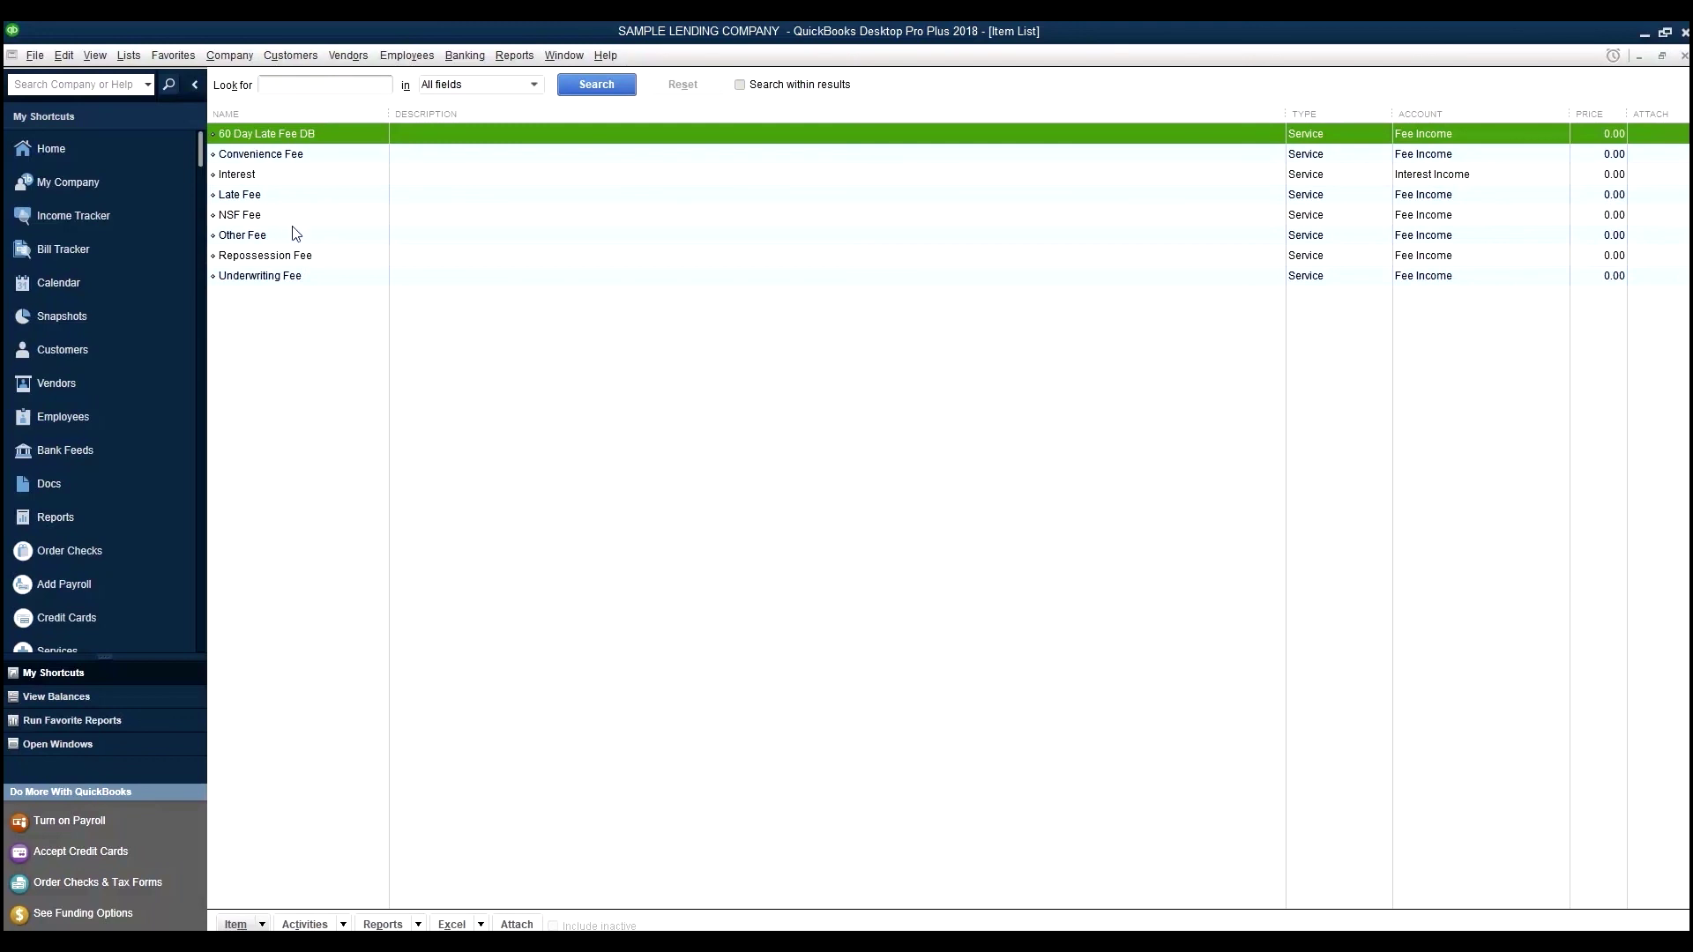
left_click(90, 152)
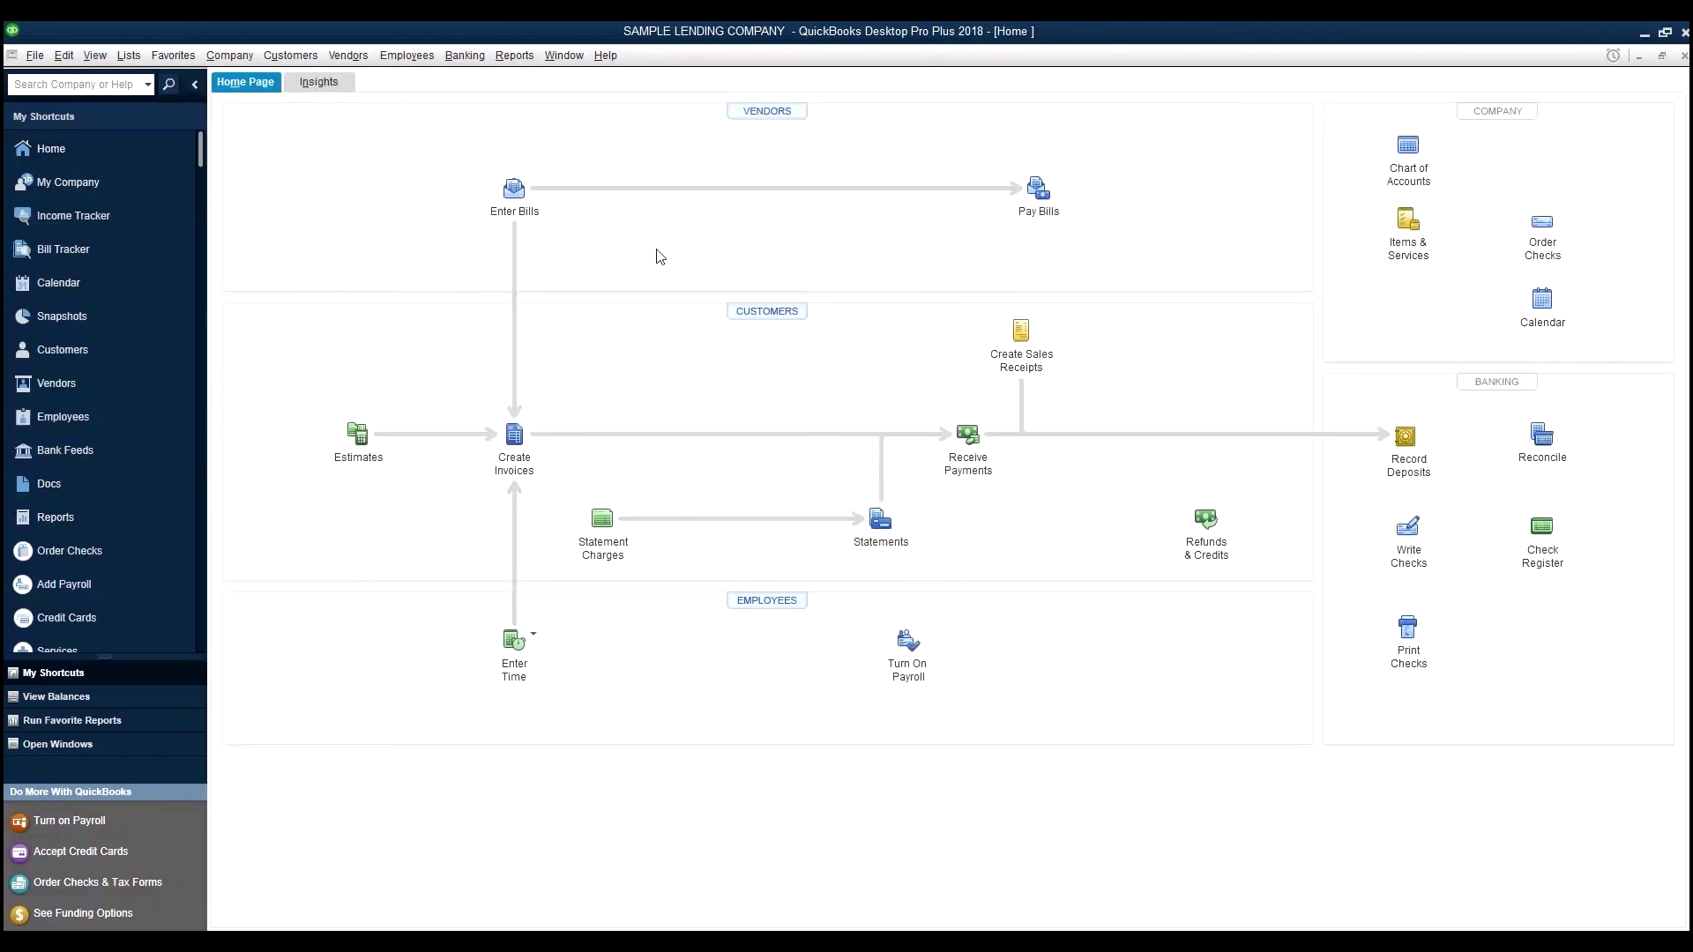